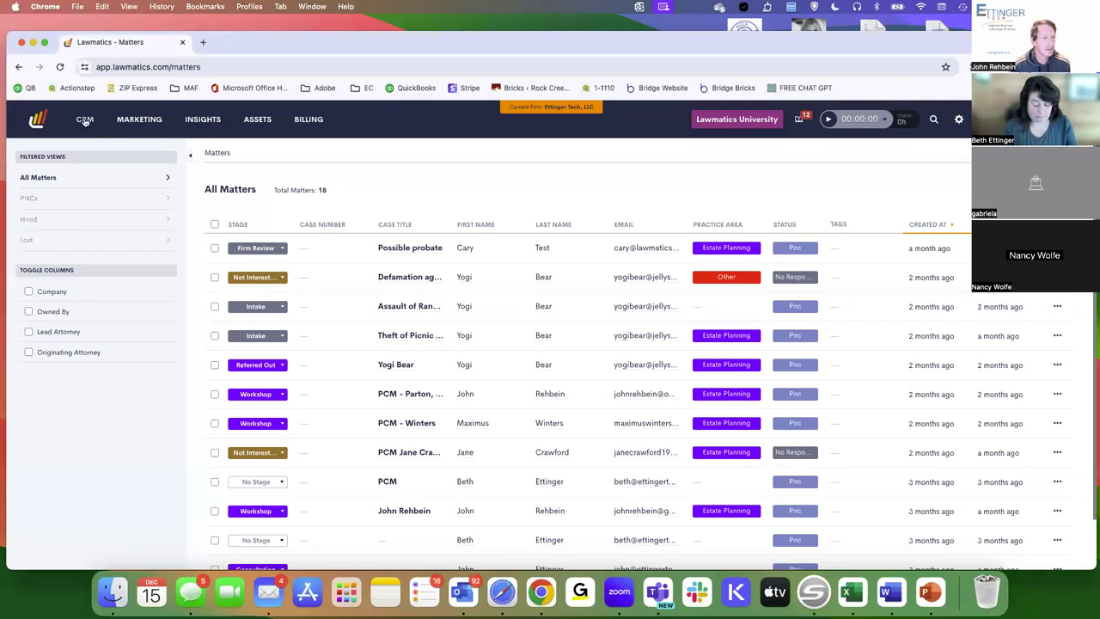
pyautogui.moveTo(79, 123)
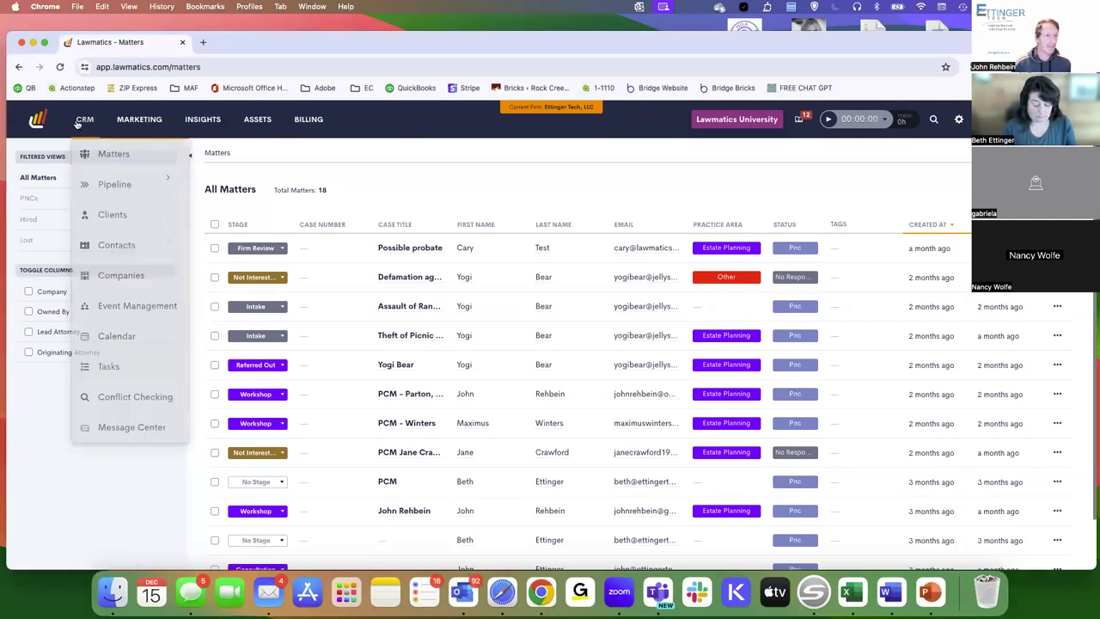
pyautogui.click(99, 153)
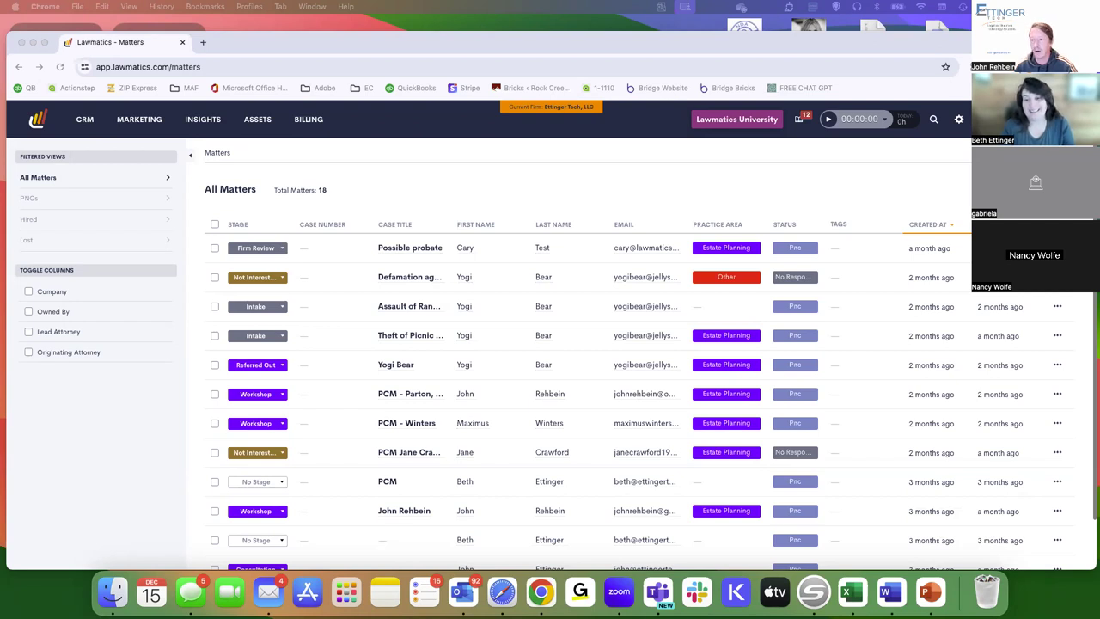
pyautogui.click(323, 152)
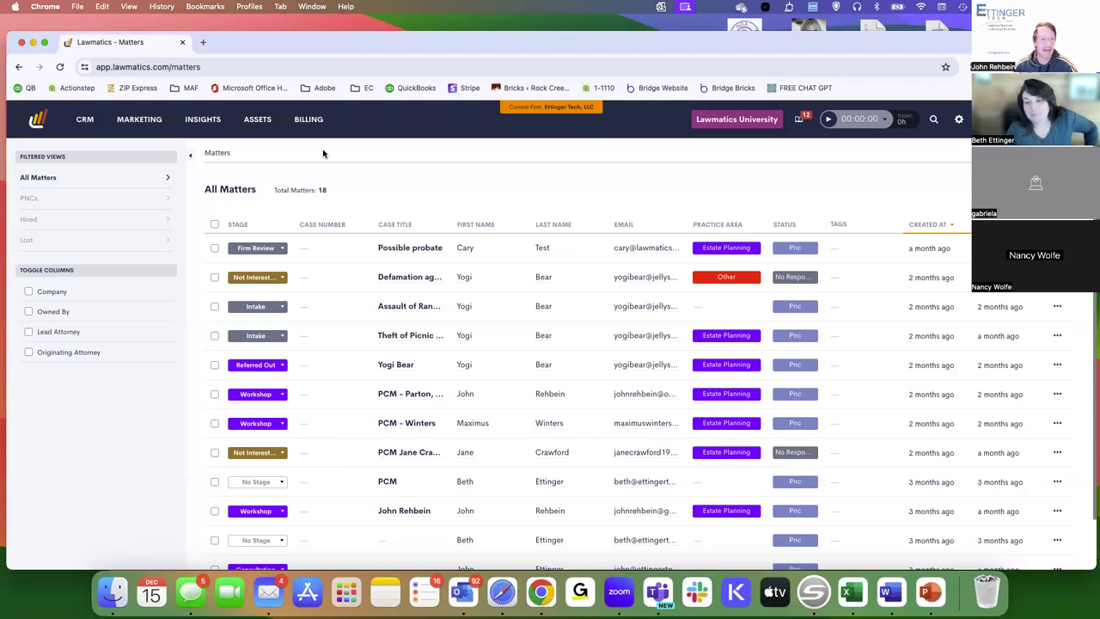
# Open the custom emails list and start creating a new plain text email.
pyautogui.moveTo(151, 126)
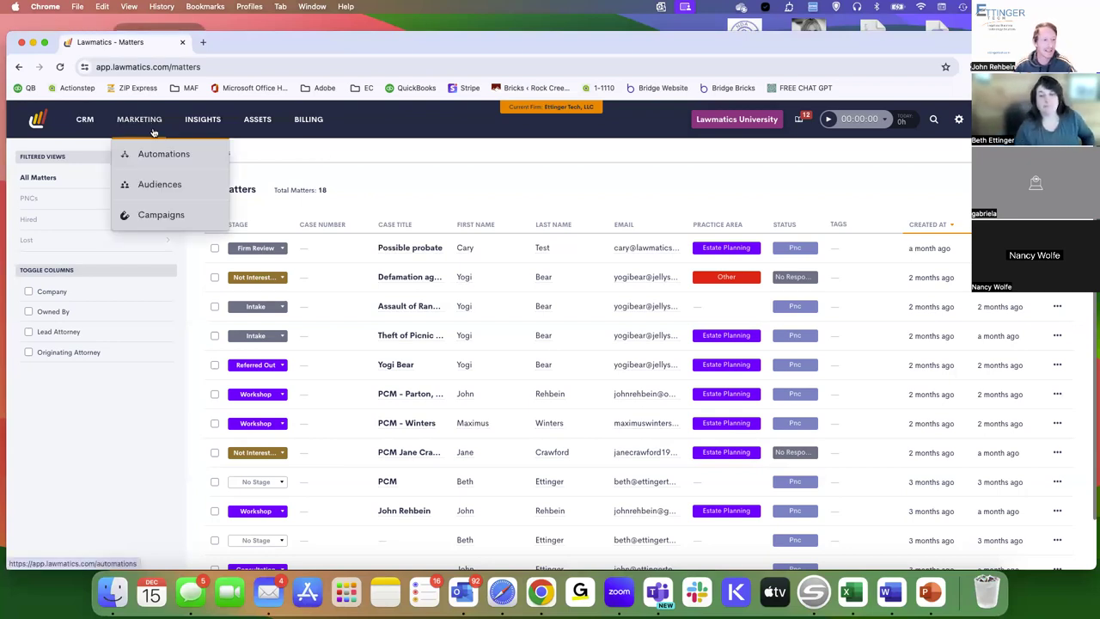
pyautogui.moveTo(257, 119)
pyautogui.click(272, 189)
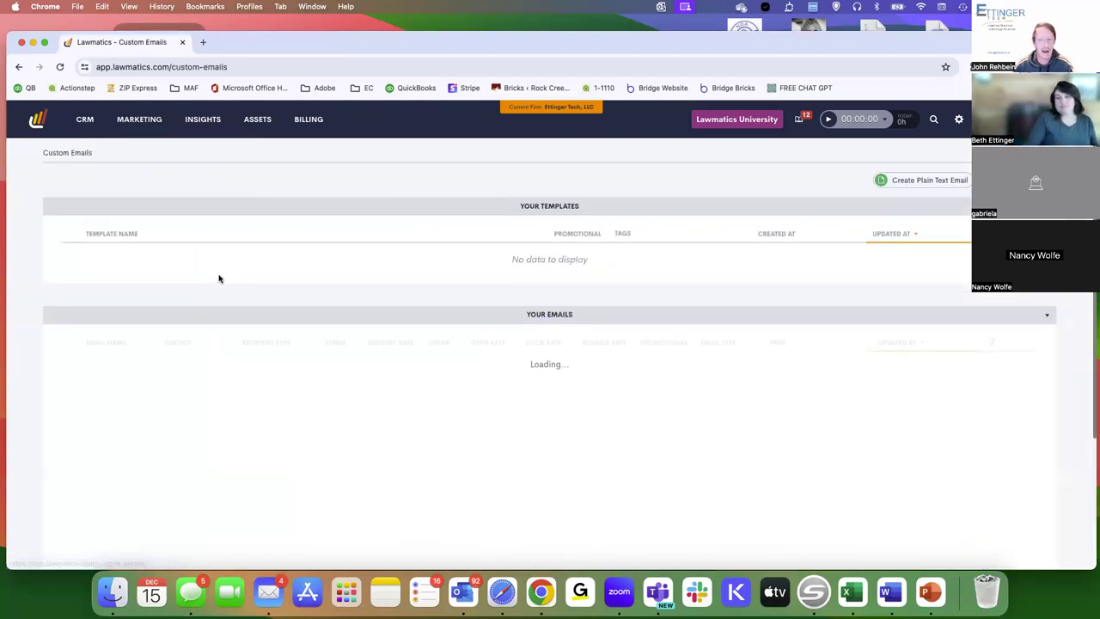
pyautogui.click(919, 181)
# Name the new email "Intake Follow-Up #1".
pyautogui.click(724, 169)
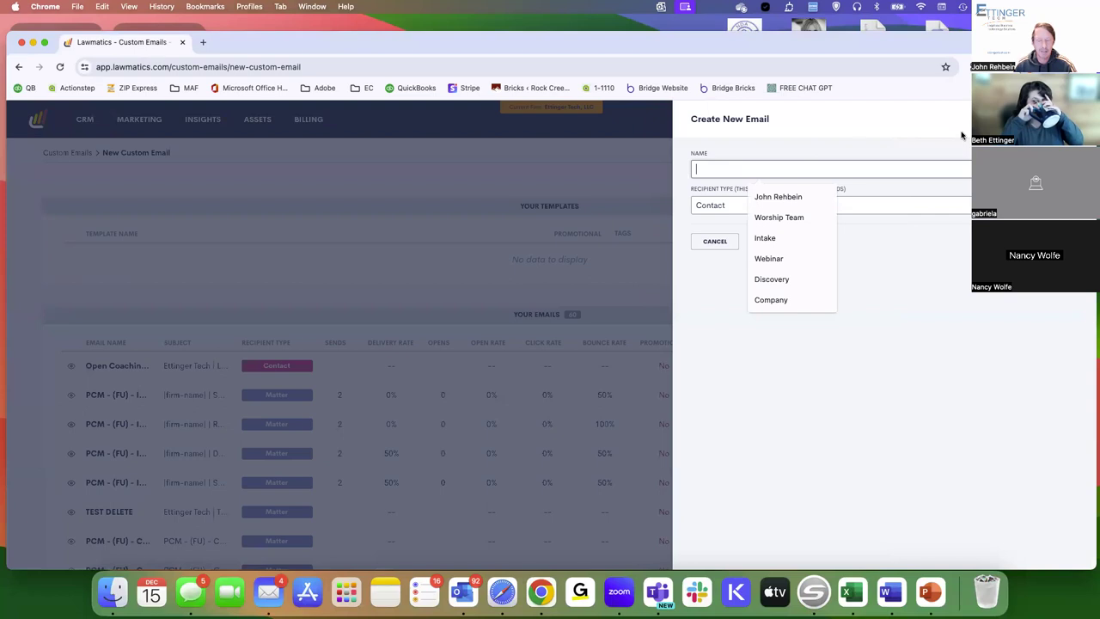
pyautogui.write('Foll')
pyautogui.click(696, 169)
pyautogui.write('Intake F')
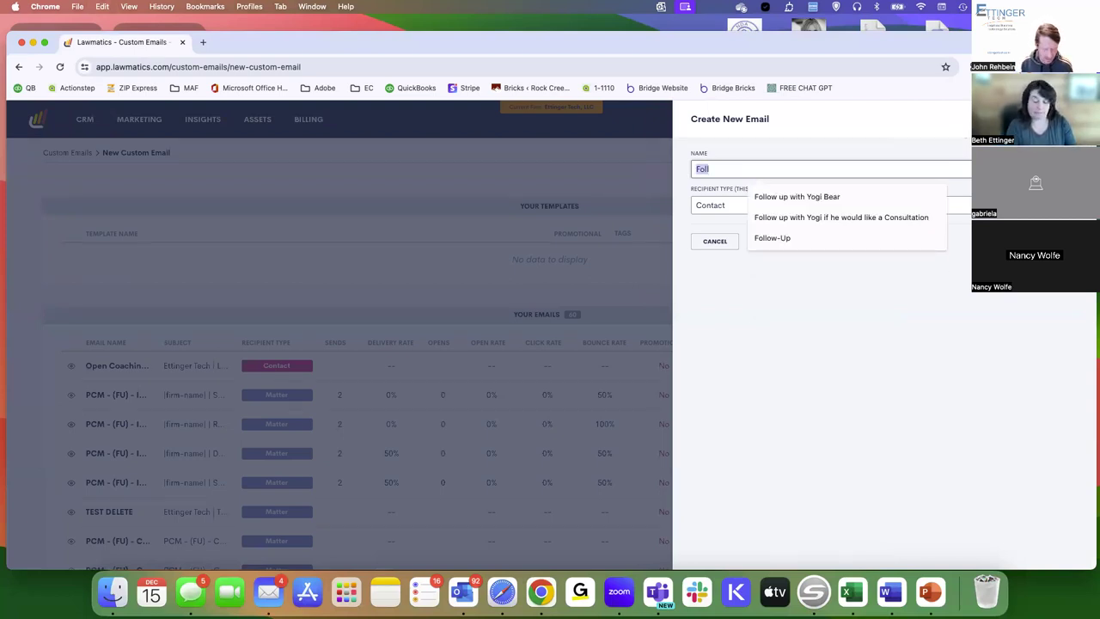
pyautogui.write('ollow-Up #1')
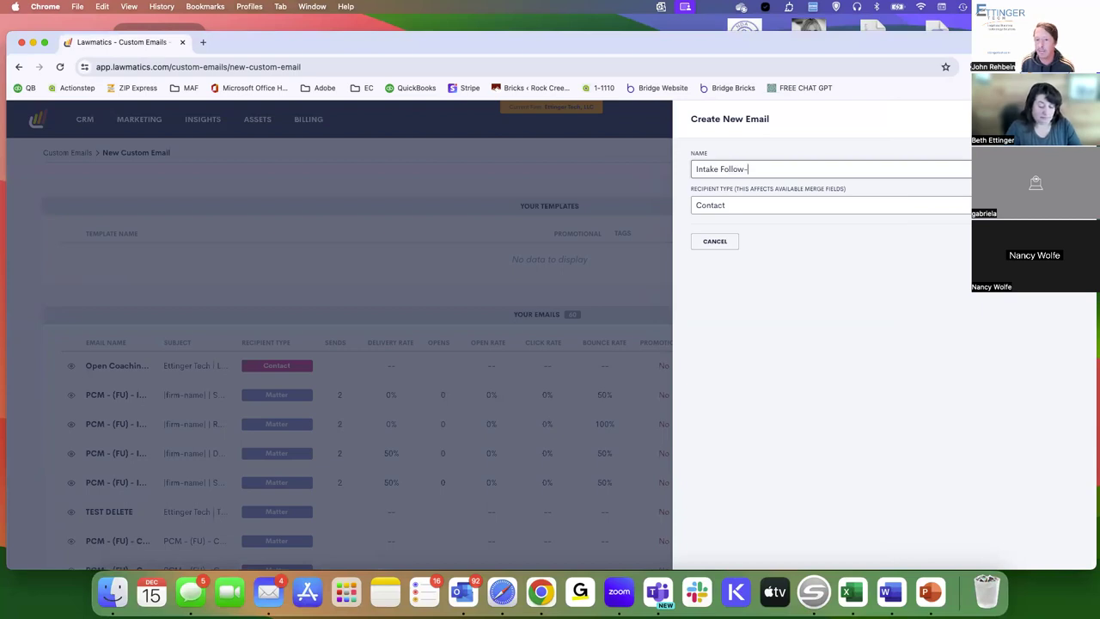
# Set the email's recipient type to Matter with the practice area left at None, and continue to the email builder.
pyautogui.click(737, 212)
pyautogui.click(735, 225)
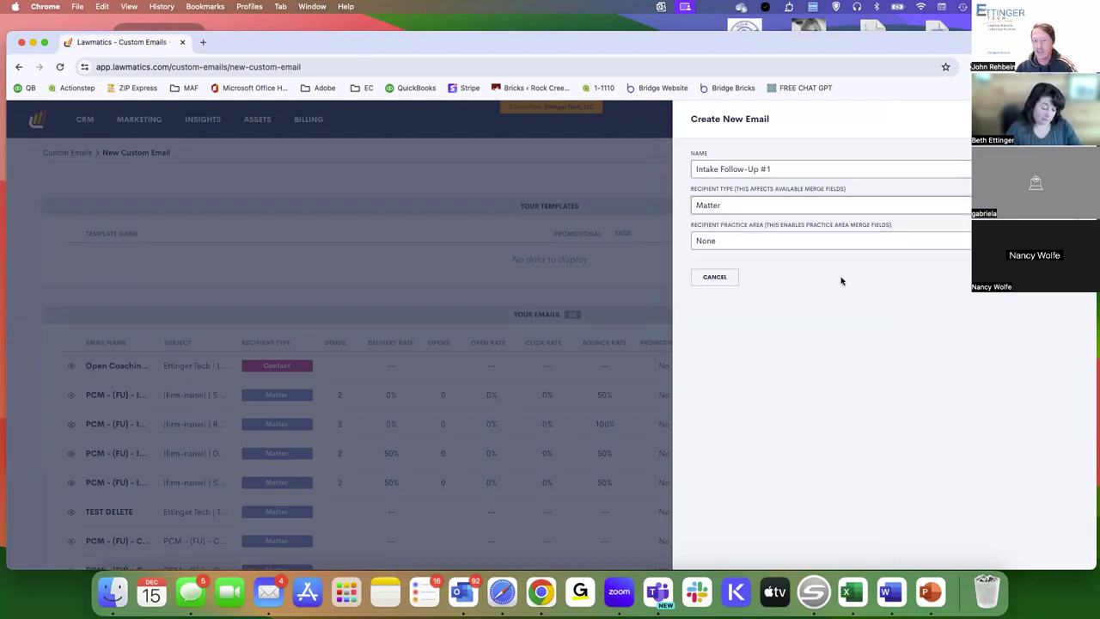
pyautogui.click(730, 243)
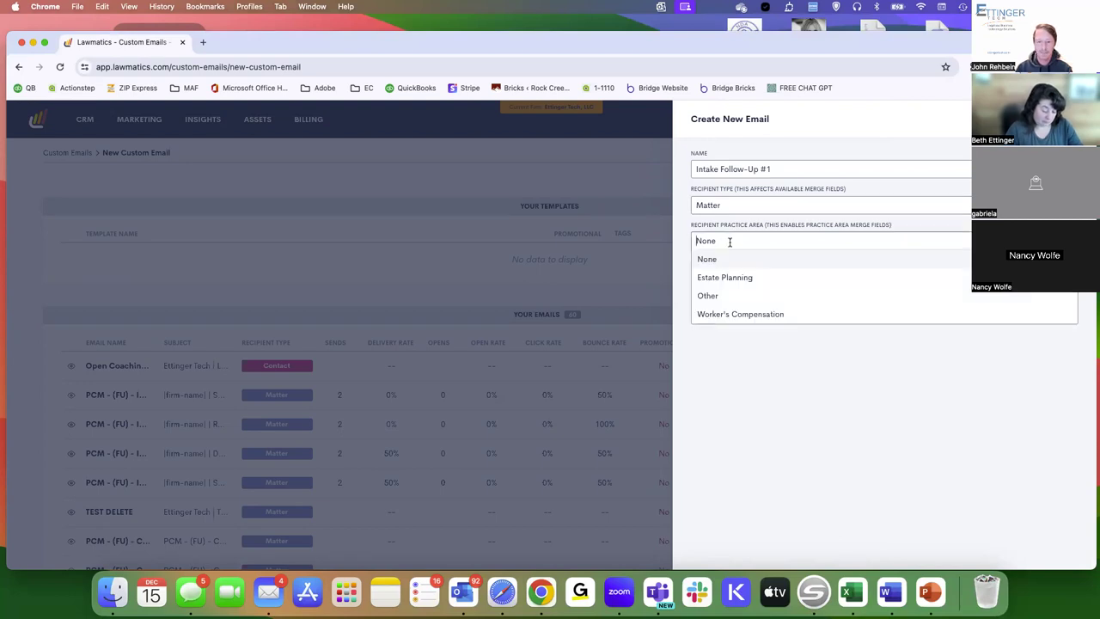
pyautogui.click(883, 300)
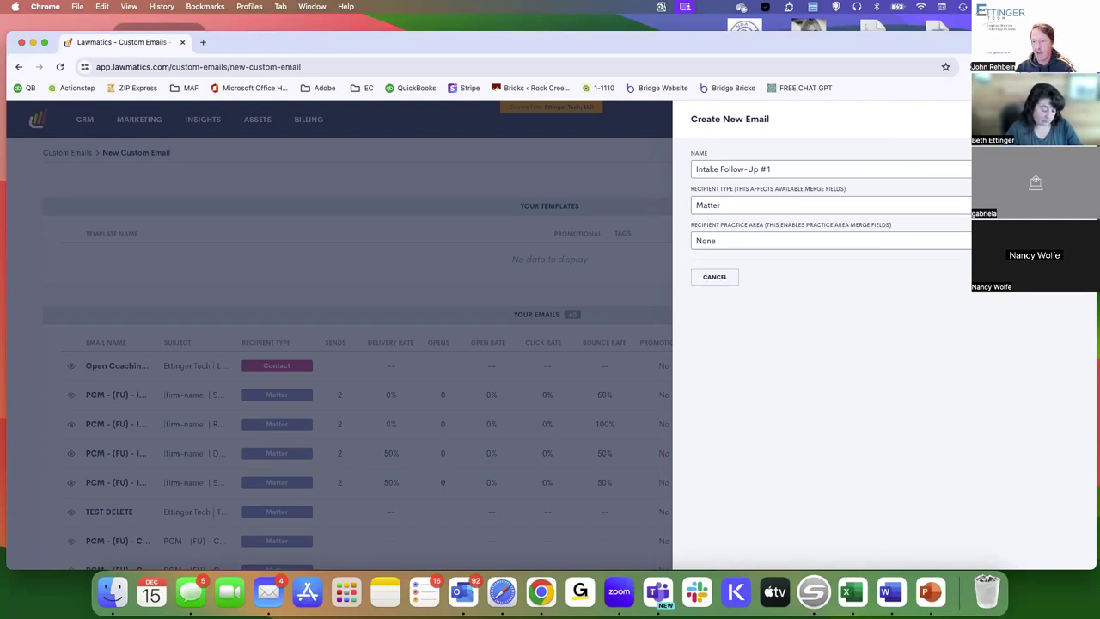
pyautogui.click(1019, 368)
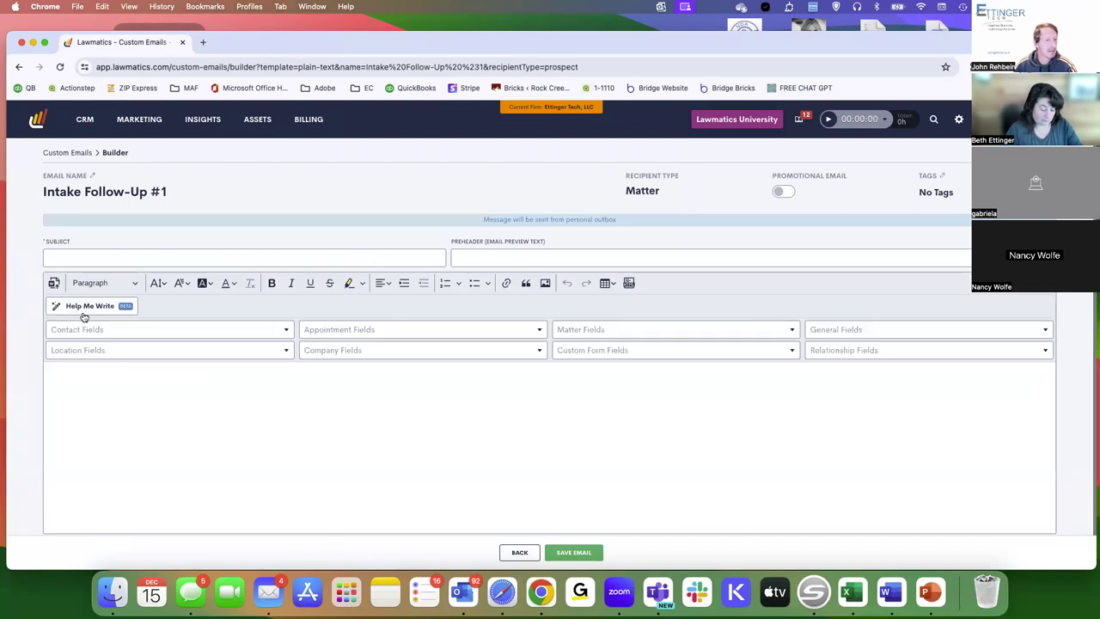
# Enter "Ettinger Tech Law Firm | Touching Base" as the email subject.
pyautogui.click(246, 258)
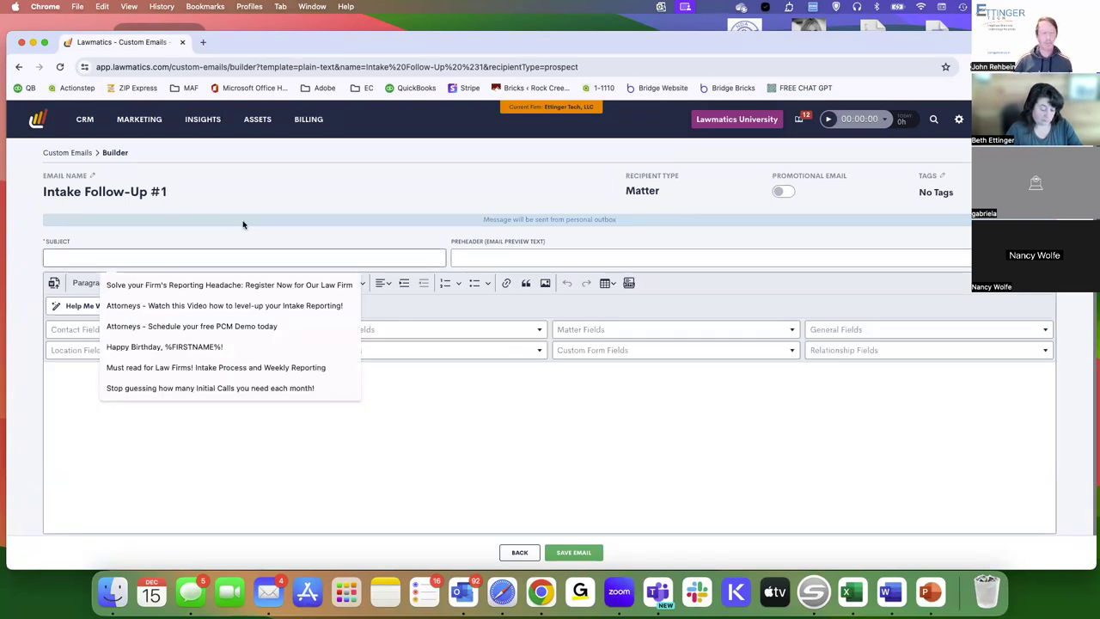
pyautogui.write('Ettinger')
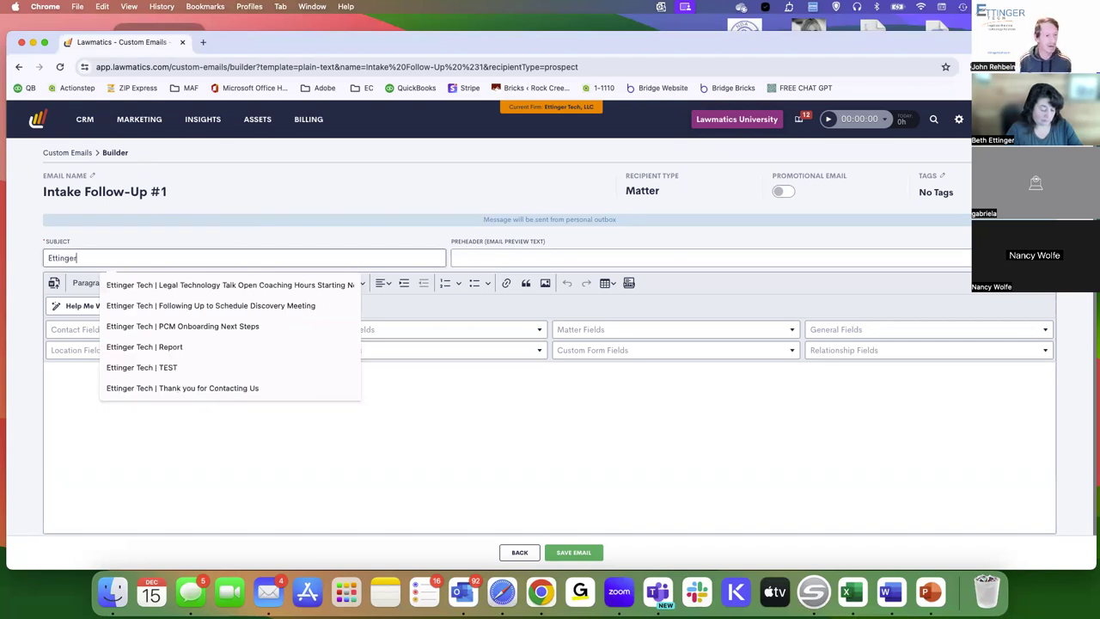
pyautogui.write(' Tech Law Firm |')
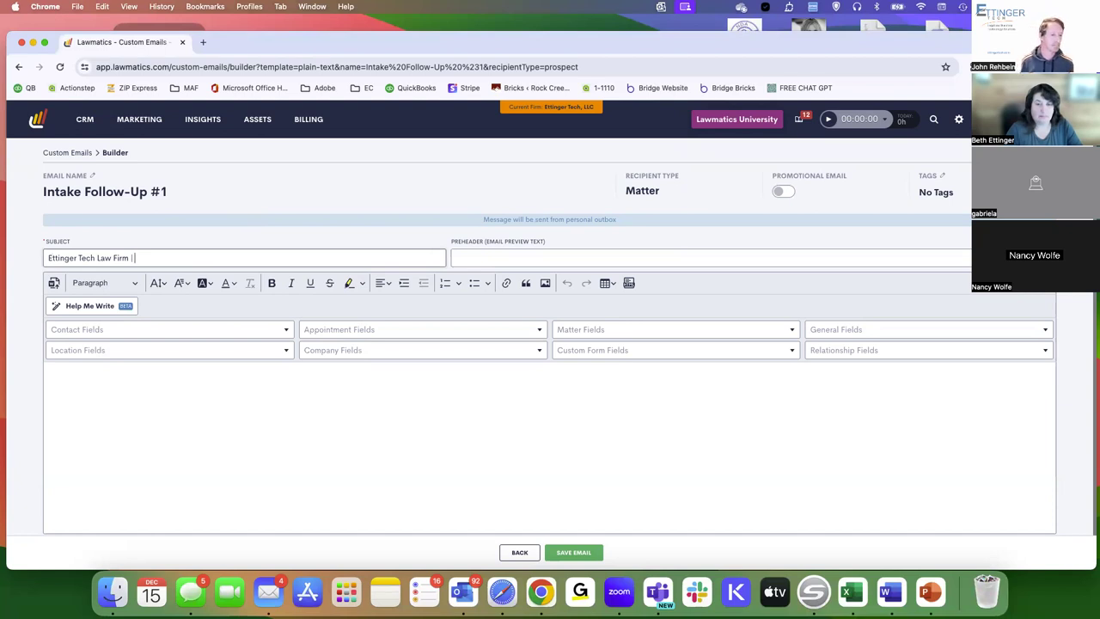
pyautogui.write('Touching Base')
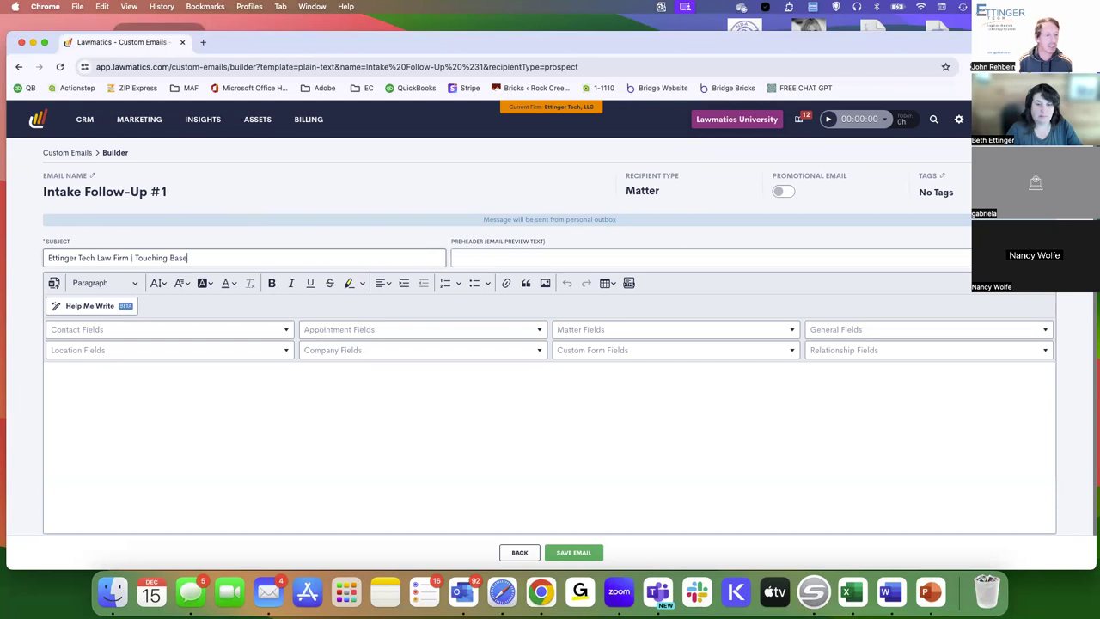
# Enter "don't forget to schedule your Consultation with us" as the email's preheader preview text.
pyautogui.click(457, 258)
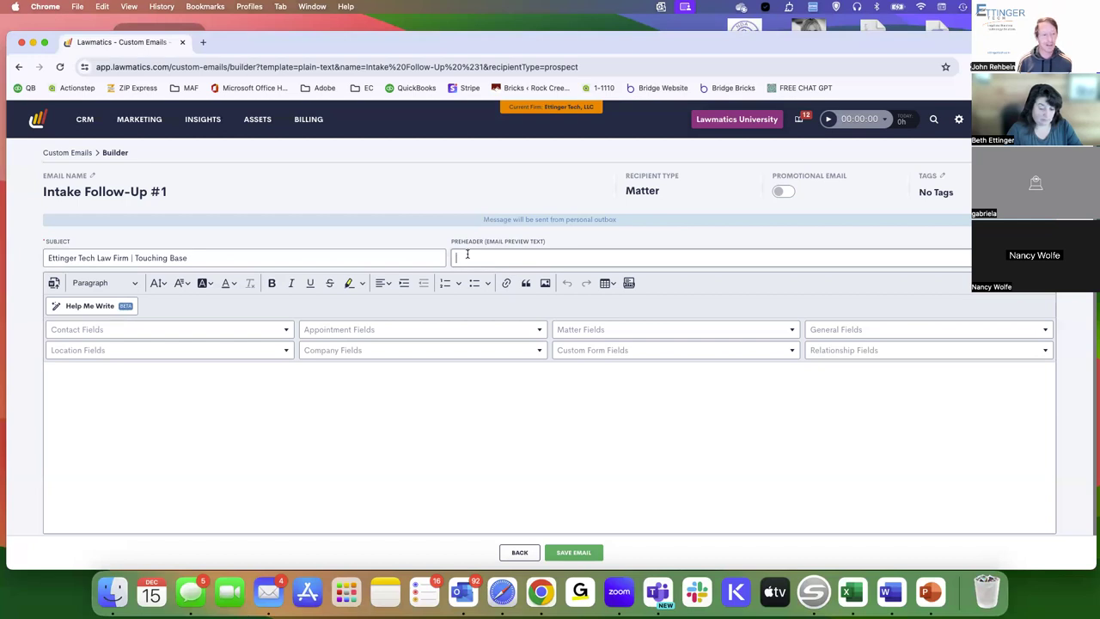
pyautogui.write('Schedule')
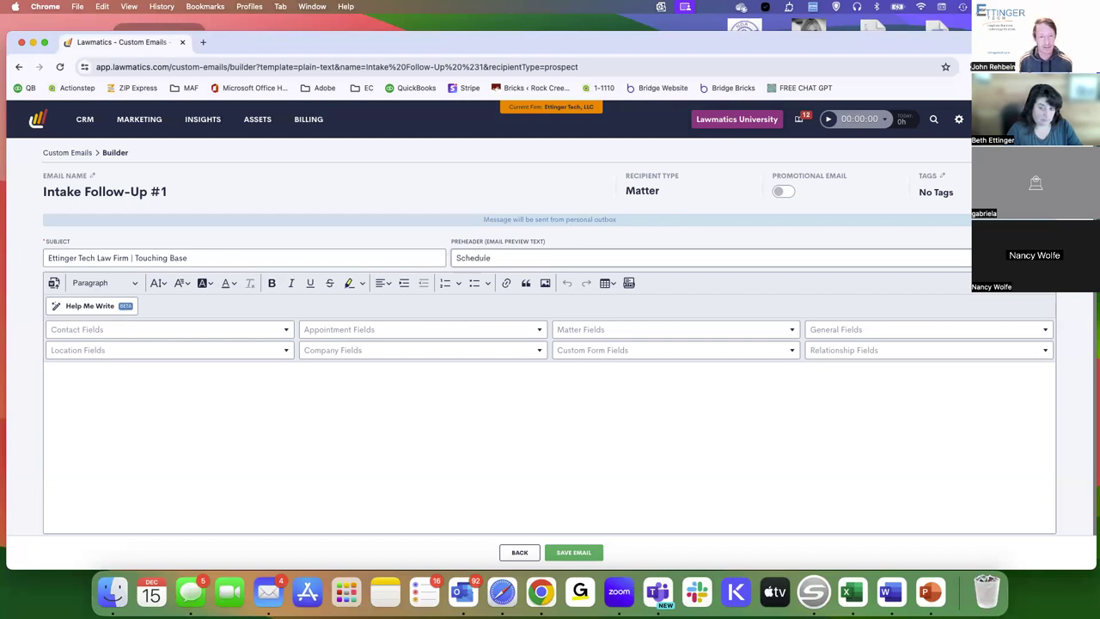
pyautogui.press('super+a')
pyautogui.write("don't forget to sc")
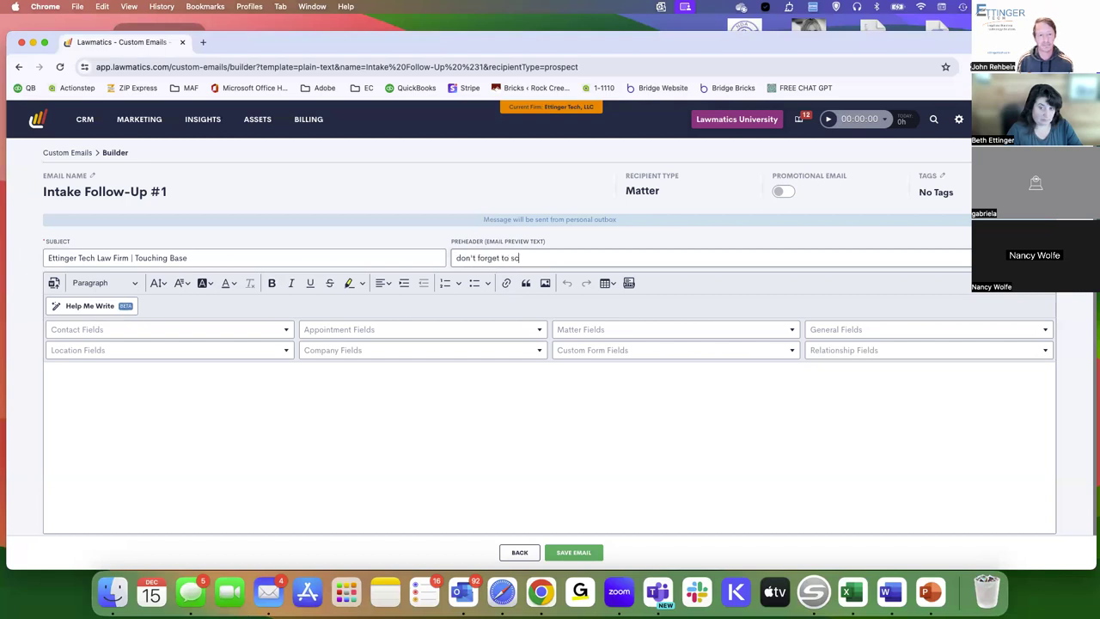
pyautogui.write('hedule your Consultation withg us')
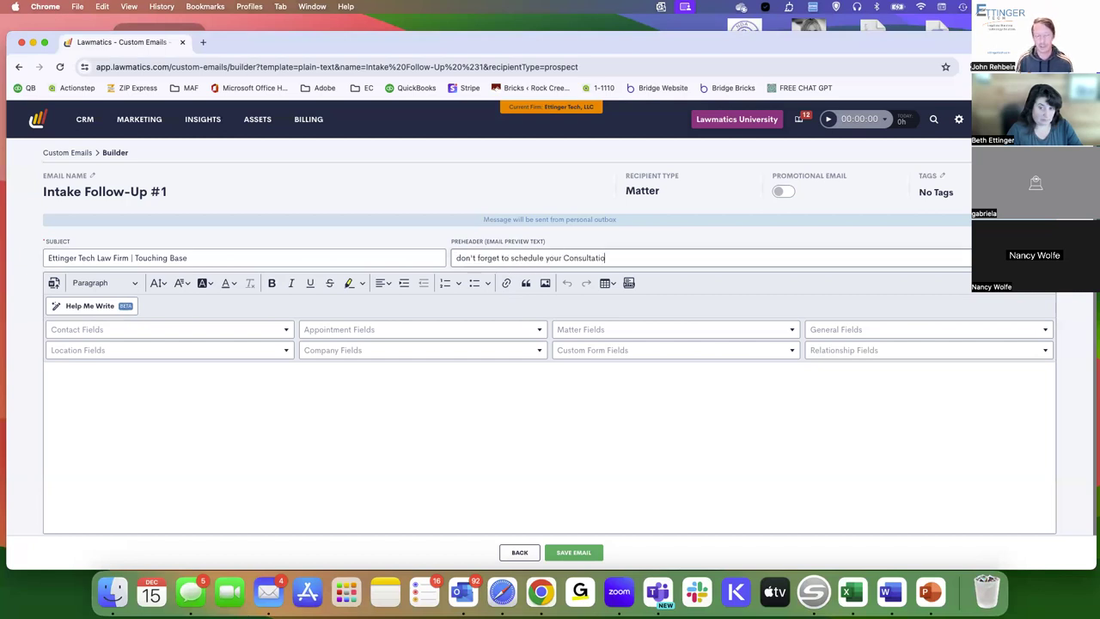
pyautogui.press('BackSpace')
pyautogui.press('BackSpace')
pyautogui.press('BackSpace')
pyautogui.write('us')
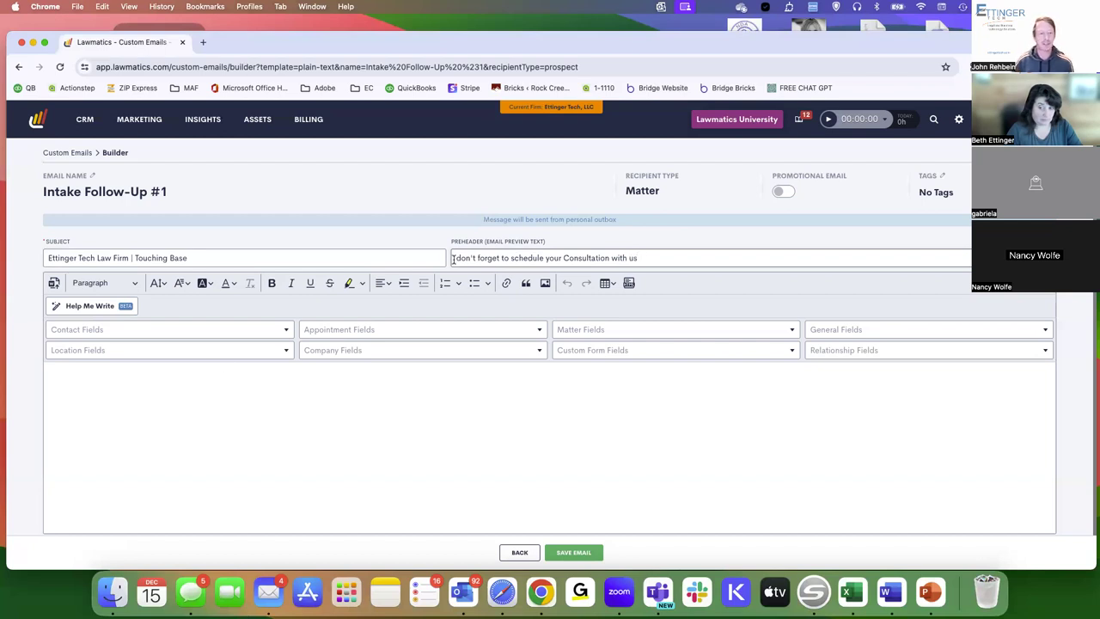
# Begin the email body with the greeting "Hi |first-name|," using the contact's First name merge field, and start a new paragraph.
pyautogui.click(138, 370)
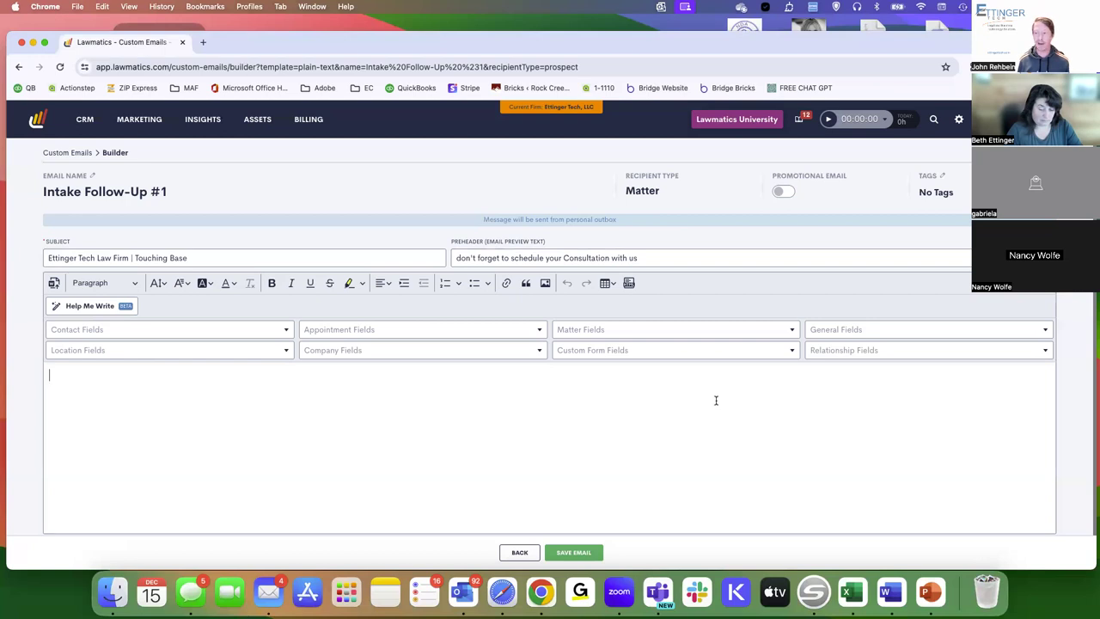
pyautogui.write('Hi')
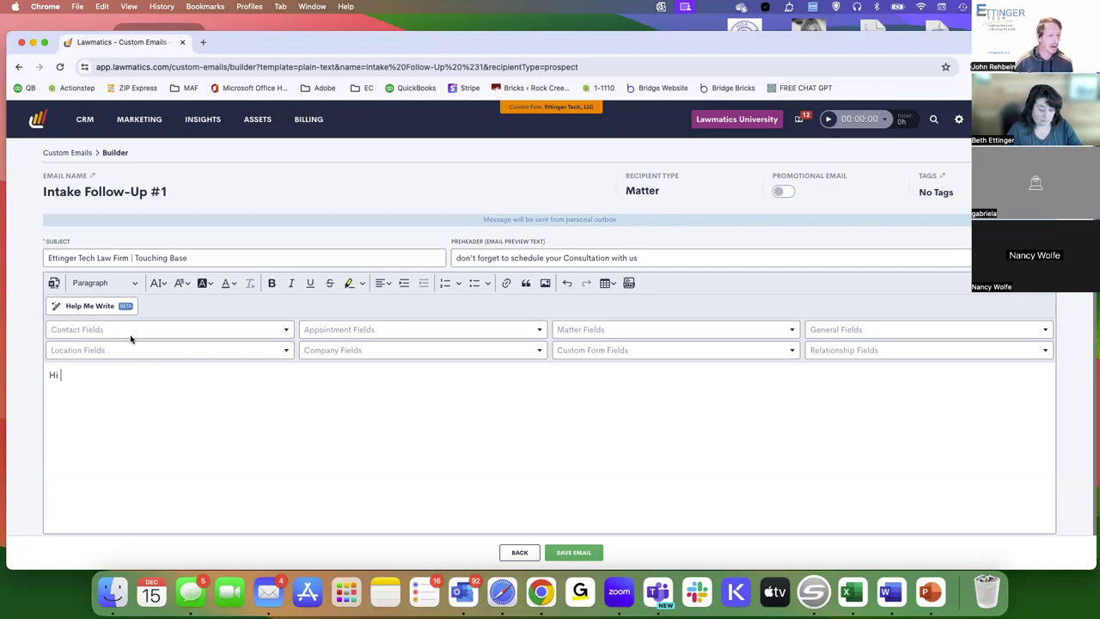
pyautogui.click(128, 331)
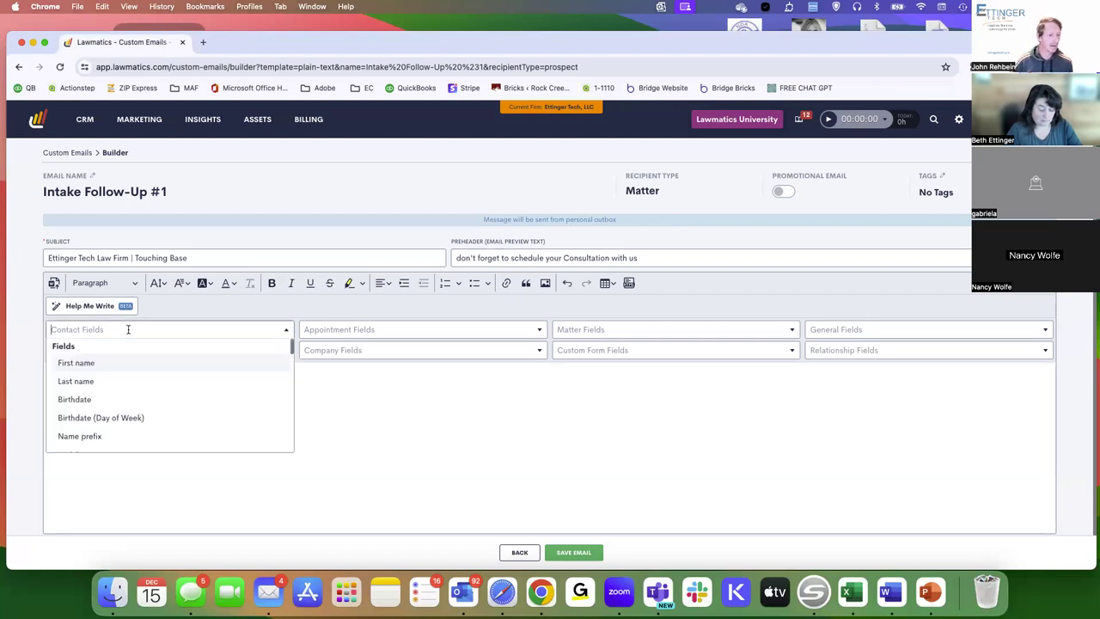
pyautogui.click(122, 371)
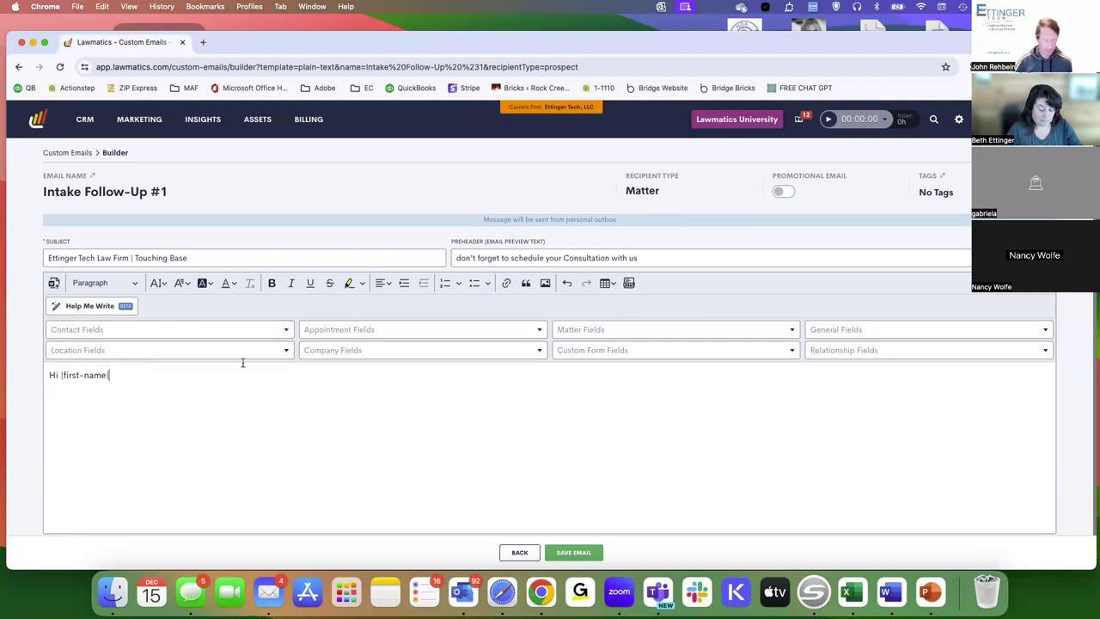
pyautogui.write(',')
pyautogui.press('Return')
pyautogui.press('Return')
pyautogui.press('BackSpace')
pyautogui.press('BackSpace')
pyautogui.press('Return')
# Write "It was great speaking with you.......We would love to connect to schedule a Consultation. You can click the link below." under the greeting.
pyautogui.write('It wa')
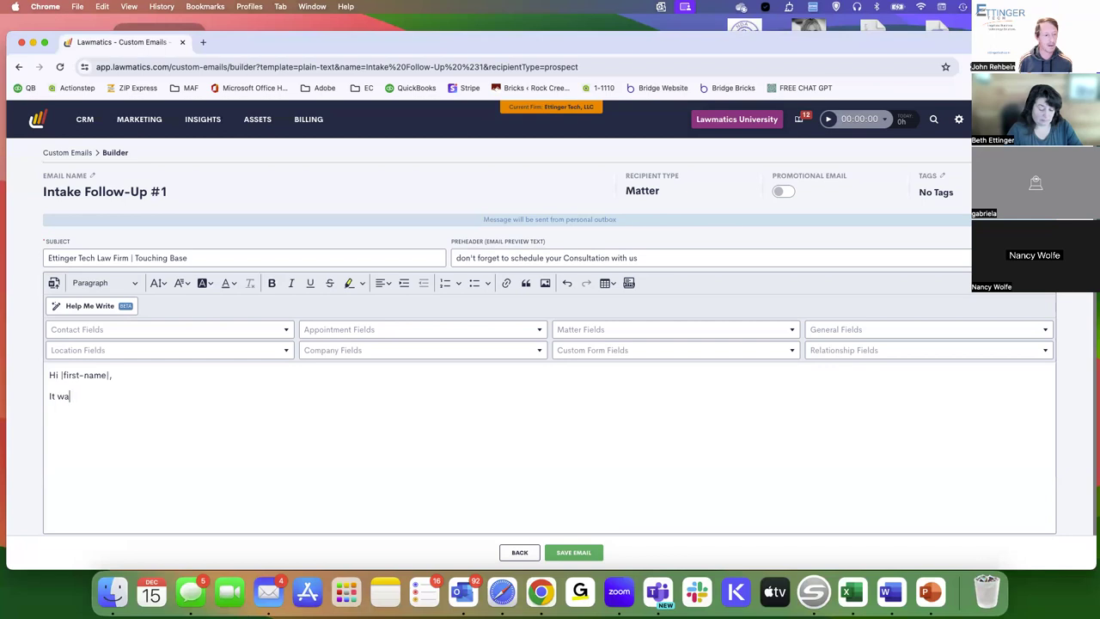
pyautogui.write('s great speaking with')
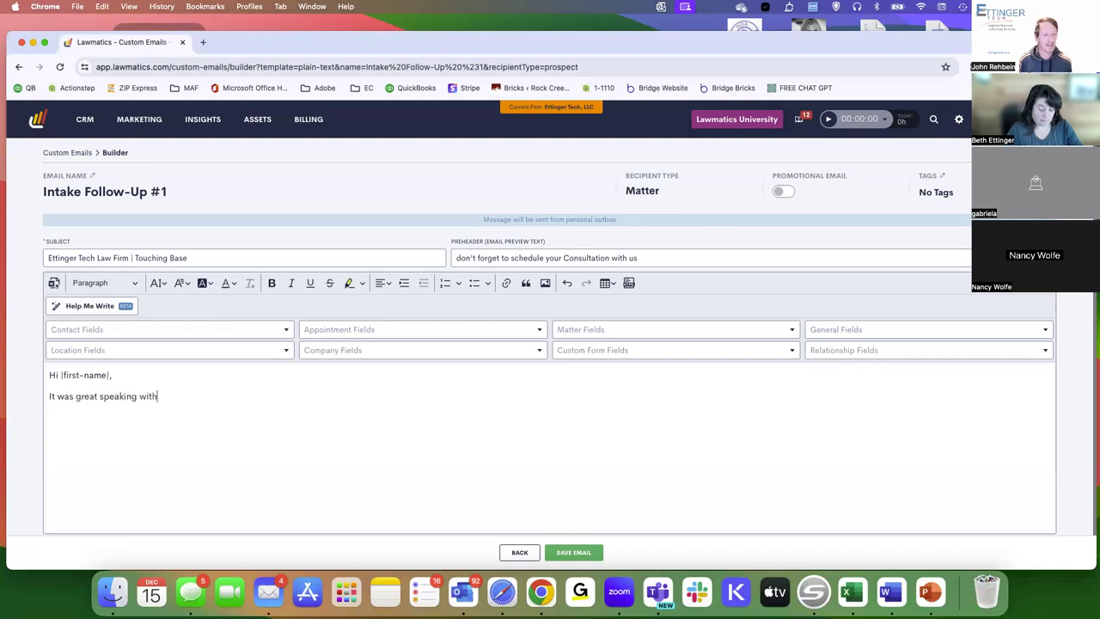
pyautogui.write(' you.......')
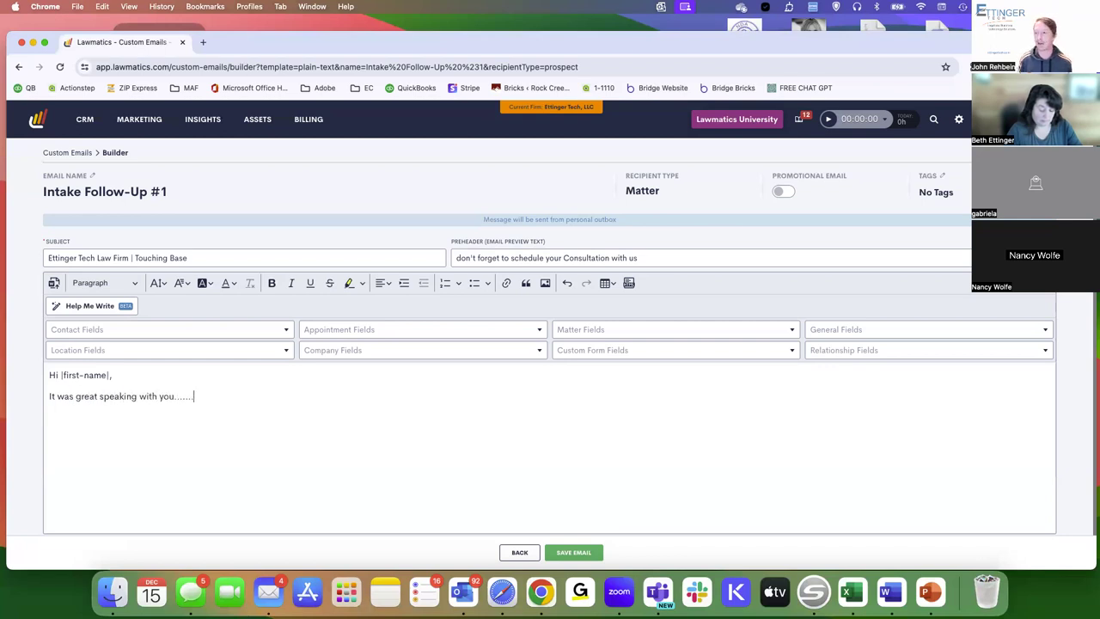
pyautogui.write('We ')
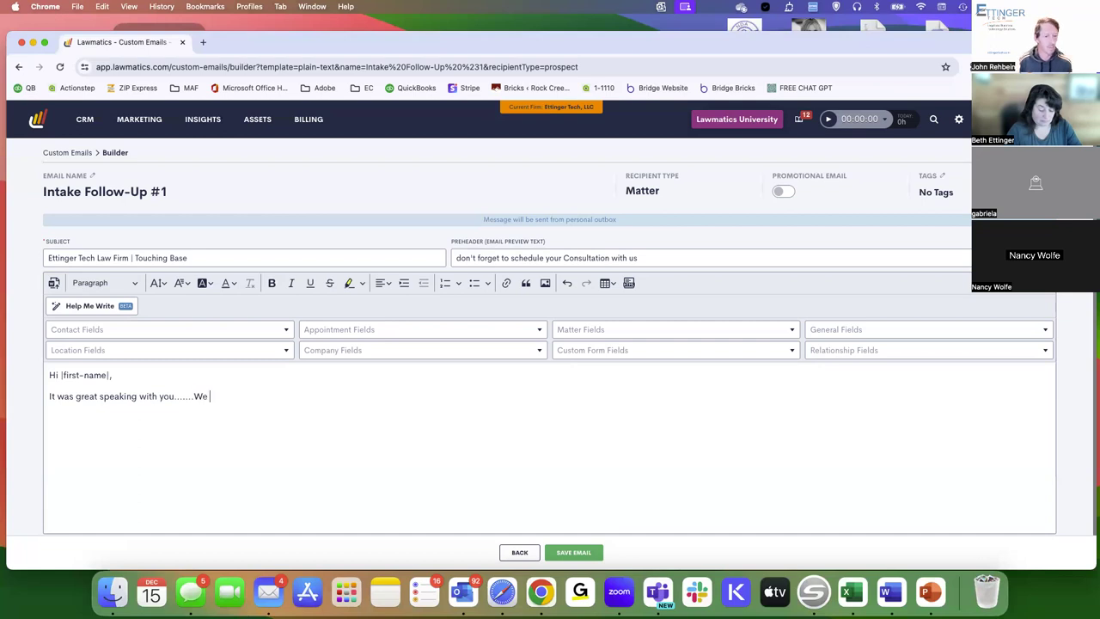
pyautogui.write('would love to connect ')
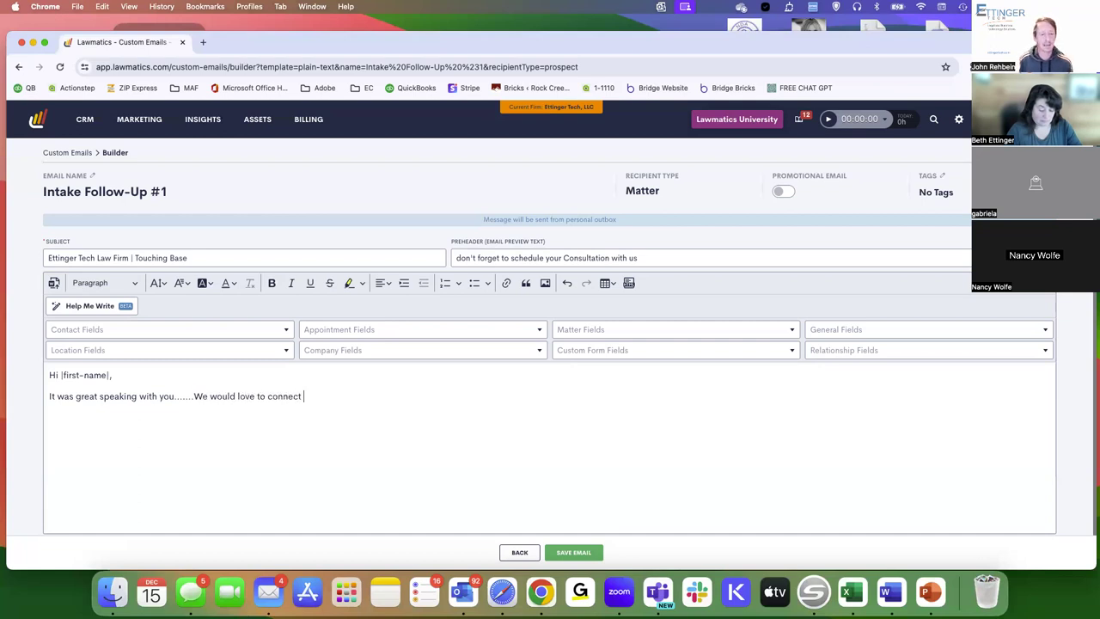
pyautogui.write('to schedule a Consultat')
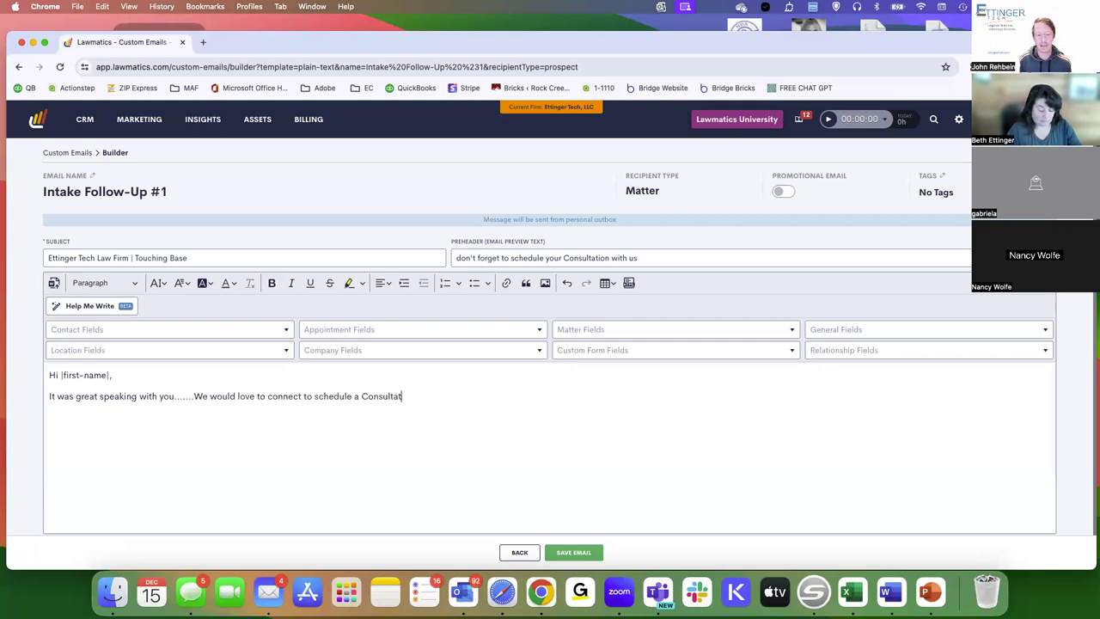
pyautogui.write('ion.  You can click the link below.')
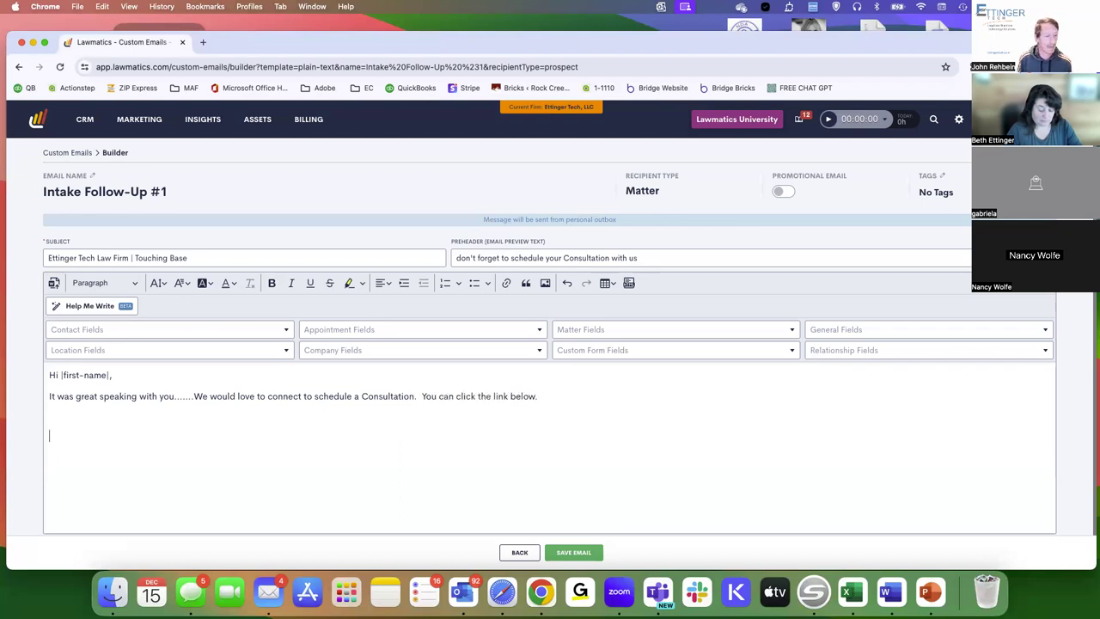
pyautogui.press('Return')
pyautogui.write('www.')
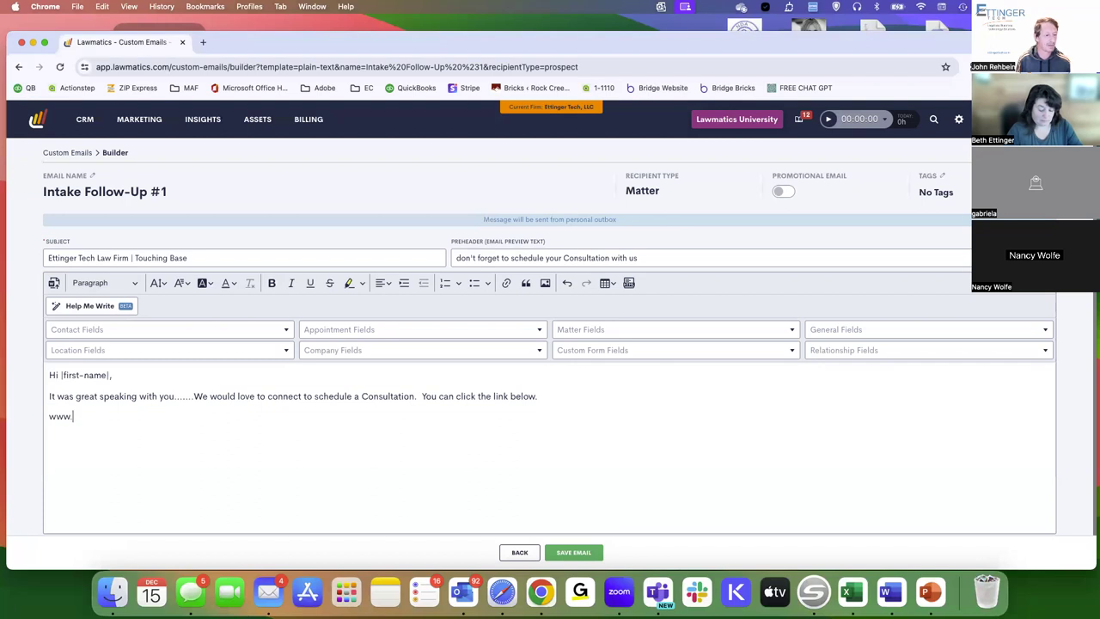
pyautogui.write('this i')
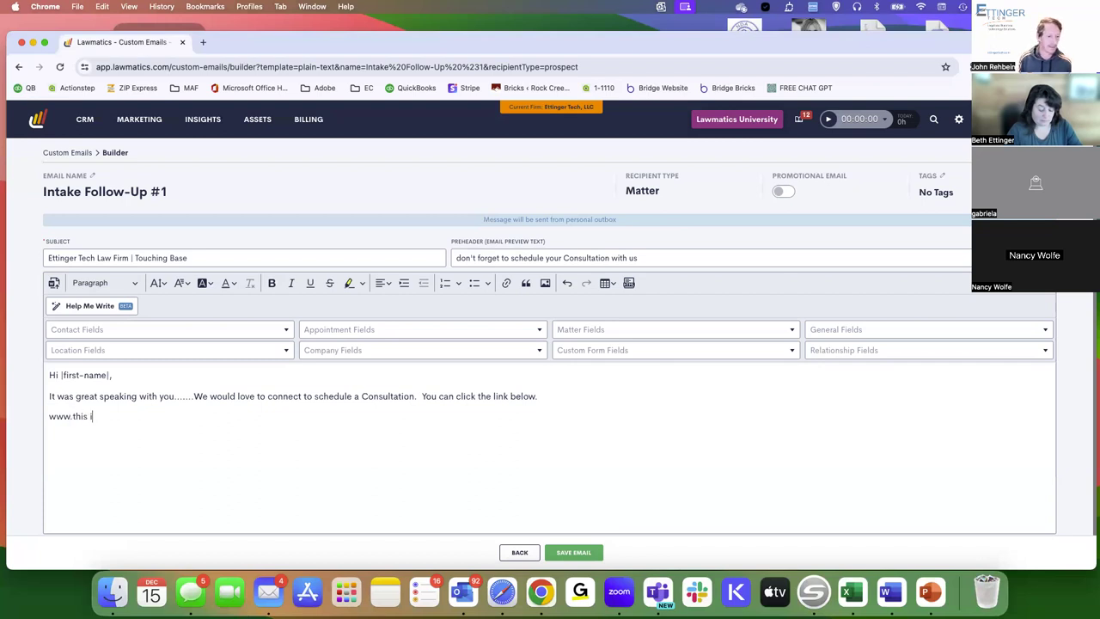
pyautogui.write('s my schedulinglink.com')
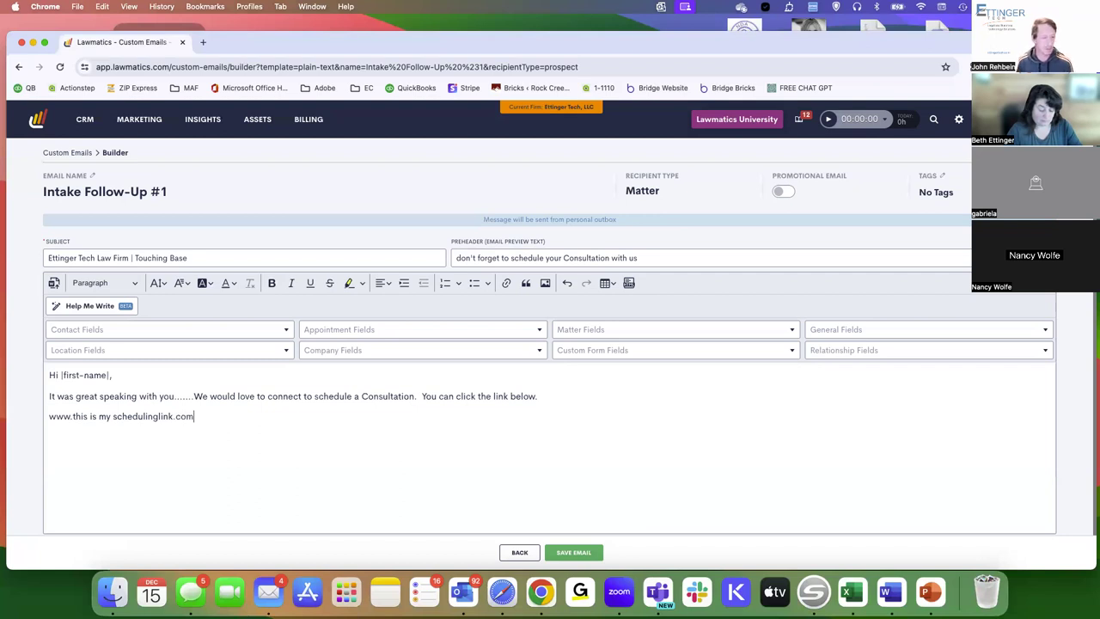
# Add the line "Reach..." below the placeholder scheduling link.
pyautogui.press('Return')
pyautogui.write('Reach...')
pyautogui.press('Return')
# Insert the paragraph "In summary, you stated that you want to protect your house from Medicaid." above the scheduling link.
pyautogui.click(584, 397)
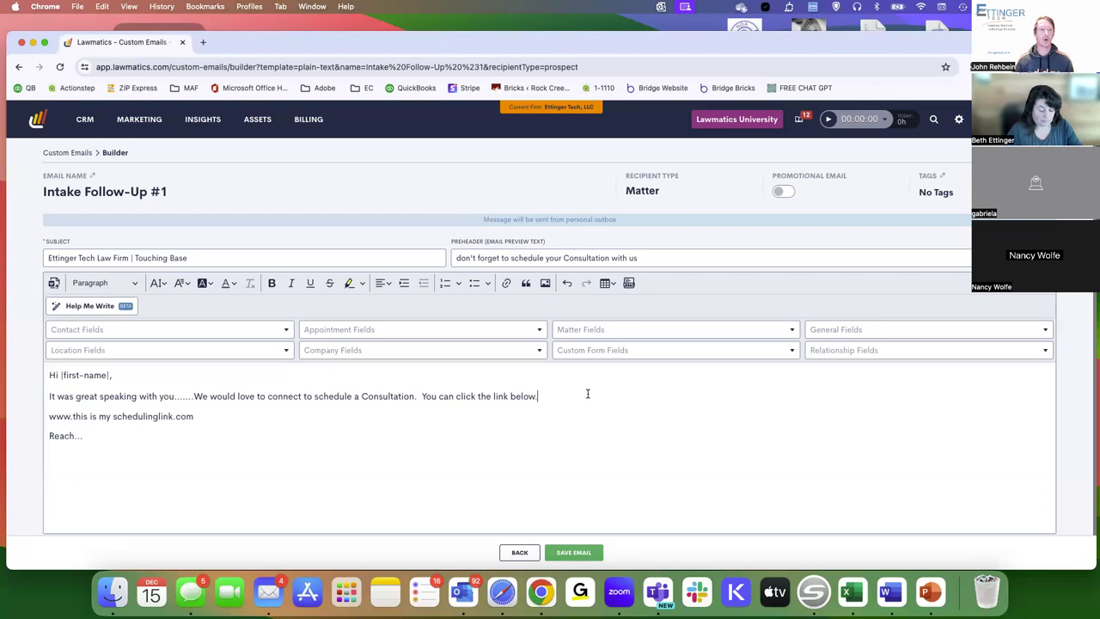
pyautogui.press('Return')
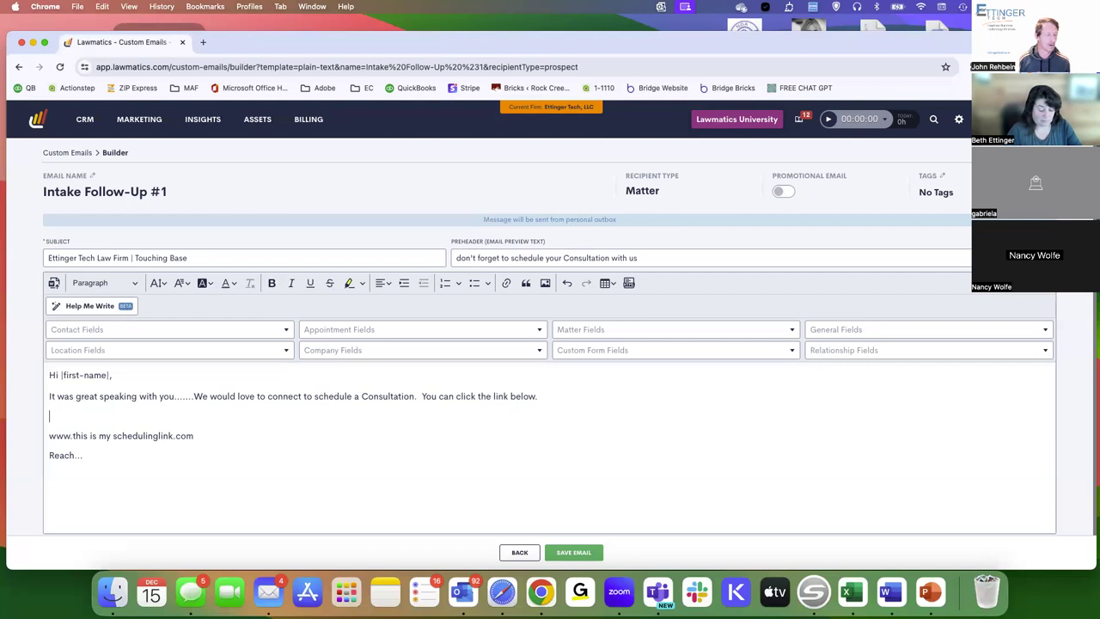
pyautogui.write('In summary, ')
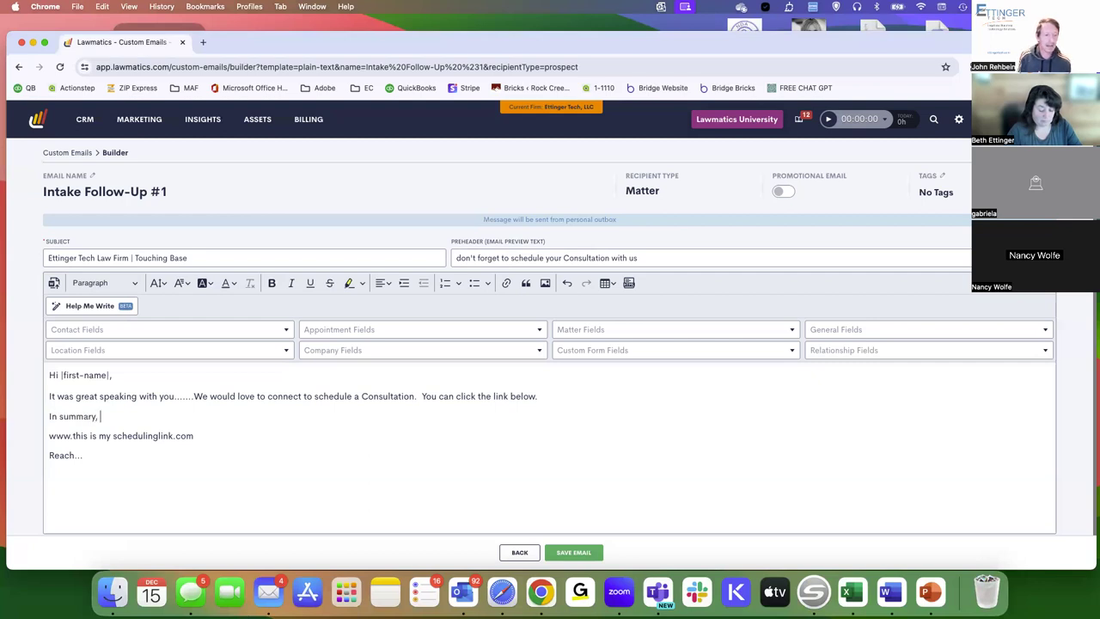
pyautogui.write('you stated that you ')
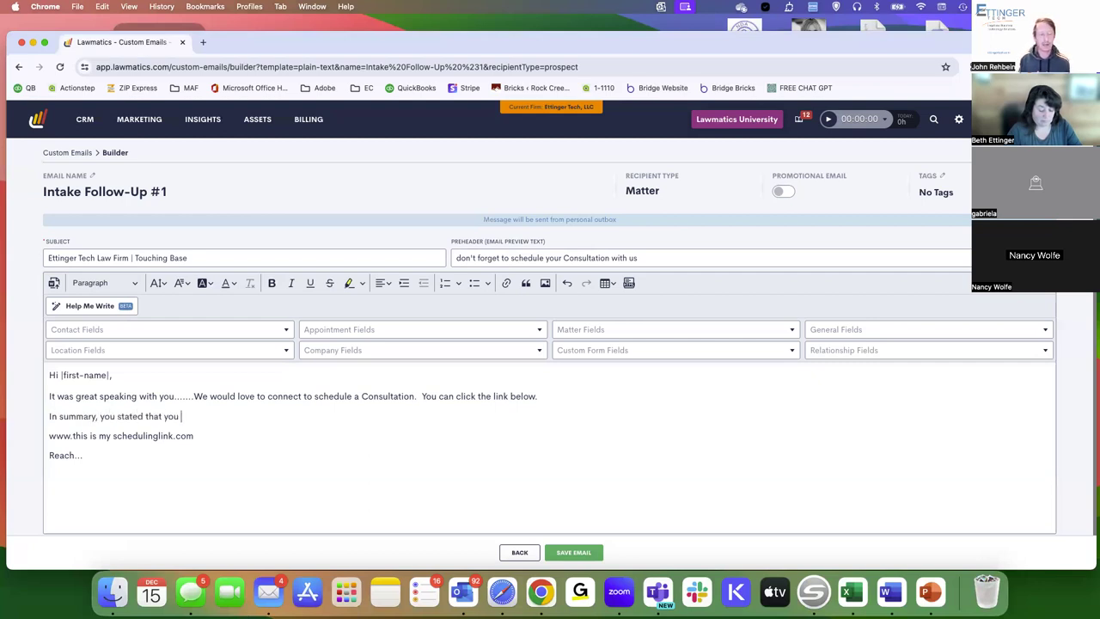
pyautogui.write('want to protect you')
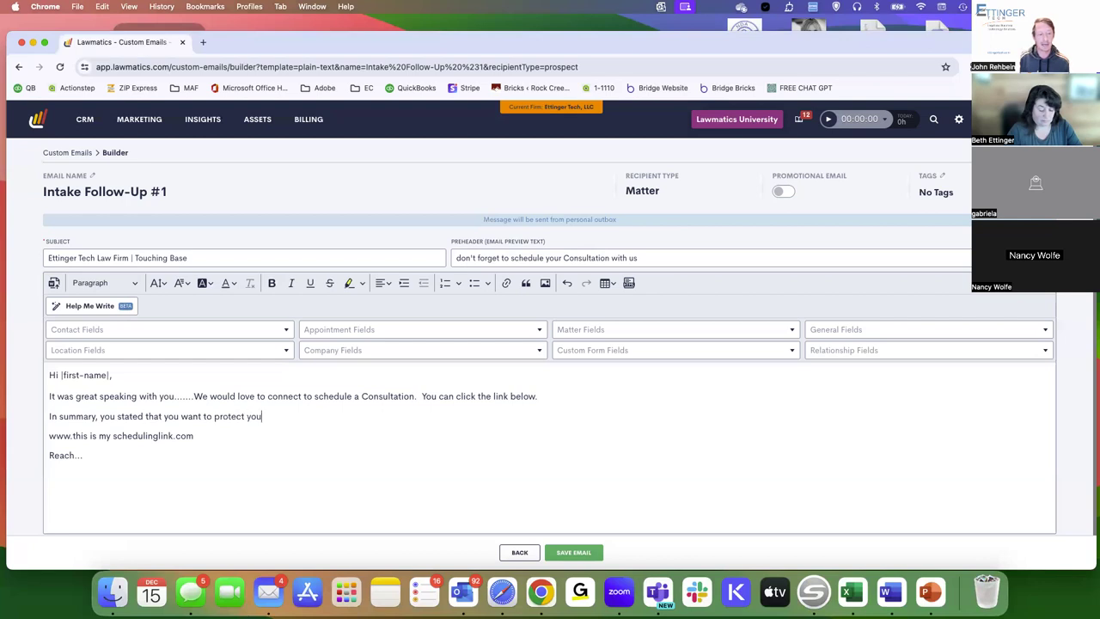
pyautogui.write('r house from Medica')
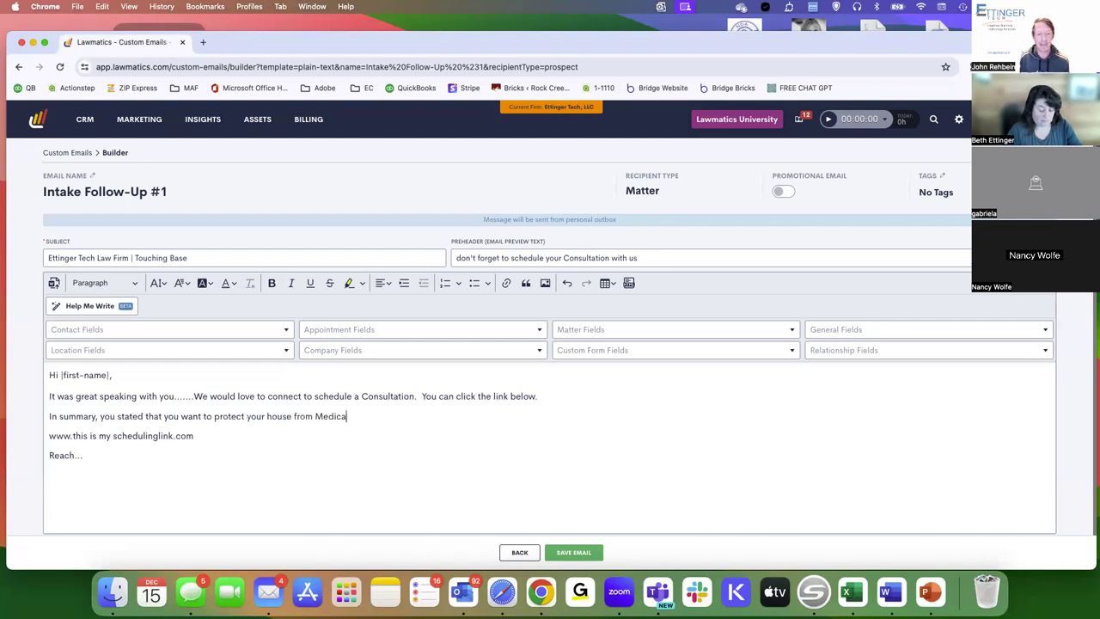
pyautogui.write('id.')
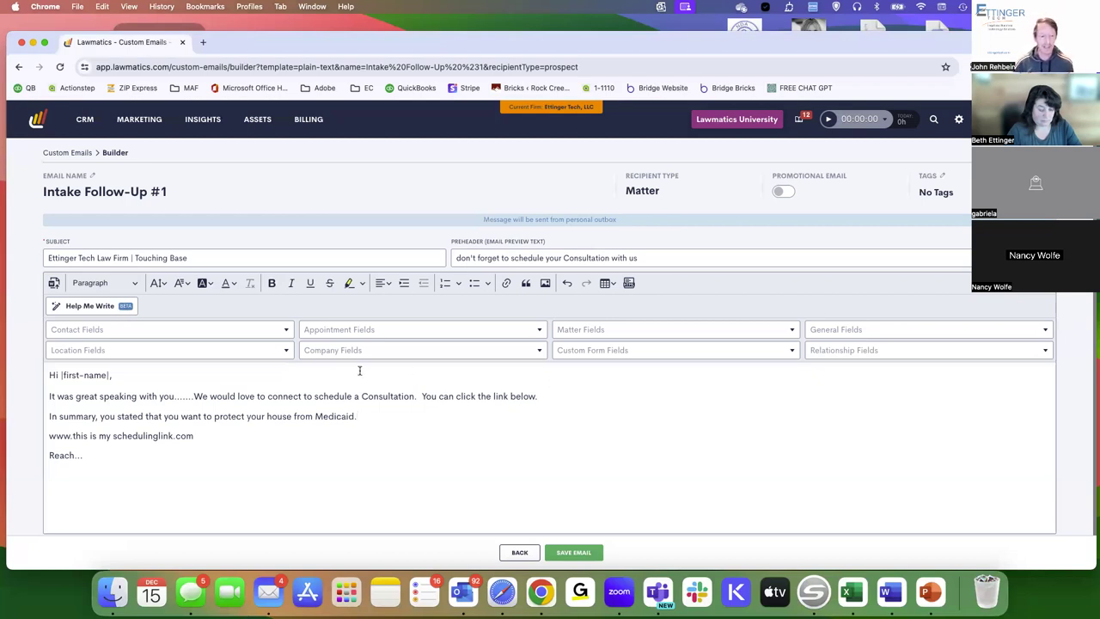
# Save the "Intake Follow-Up #1" email.
pyautogui.click(184, 416)
pyautogui.press('shift+super+Left')
pyautogui.press('Down')
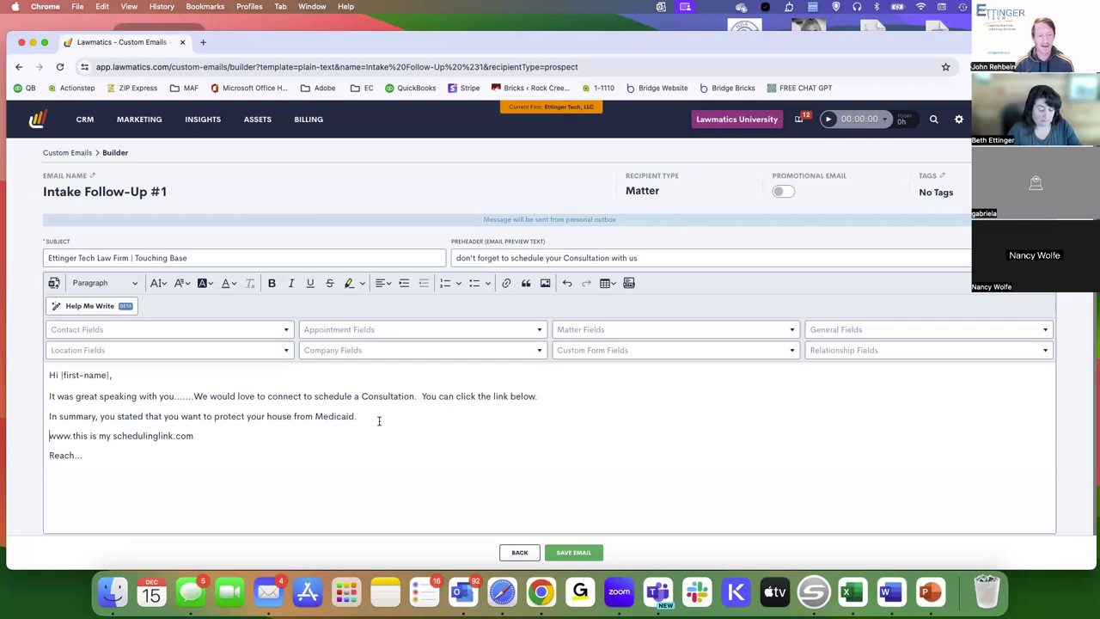
pyautogui.click(583, 553)
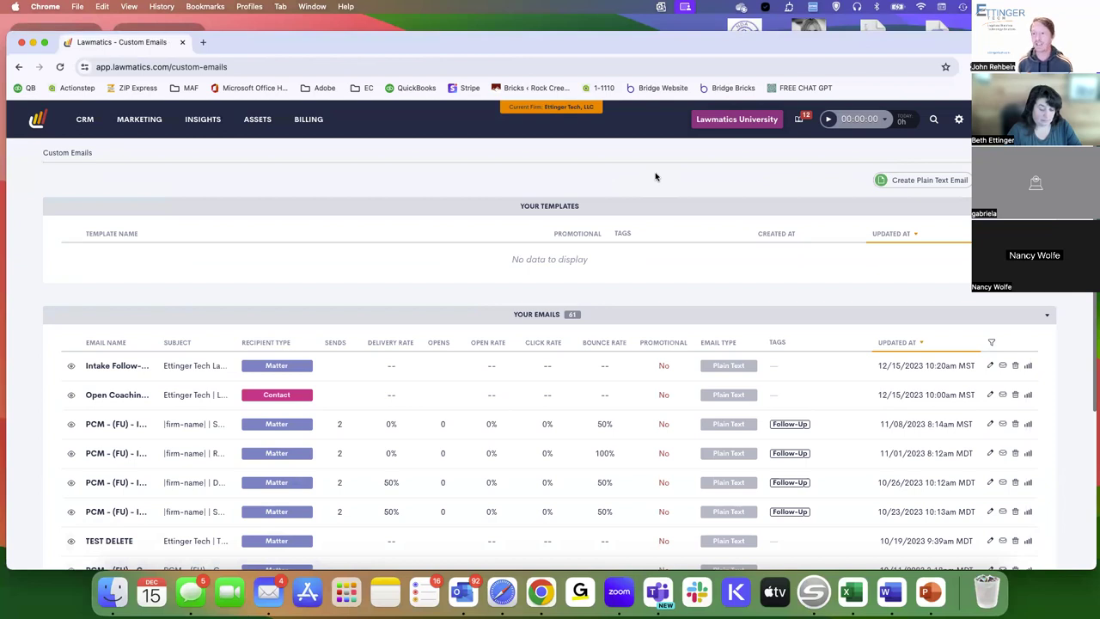
# Open the firm's Documents page.
pyautogui.press('F4')
pyautogui.click(119, 271)
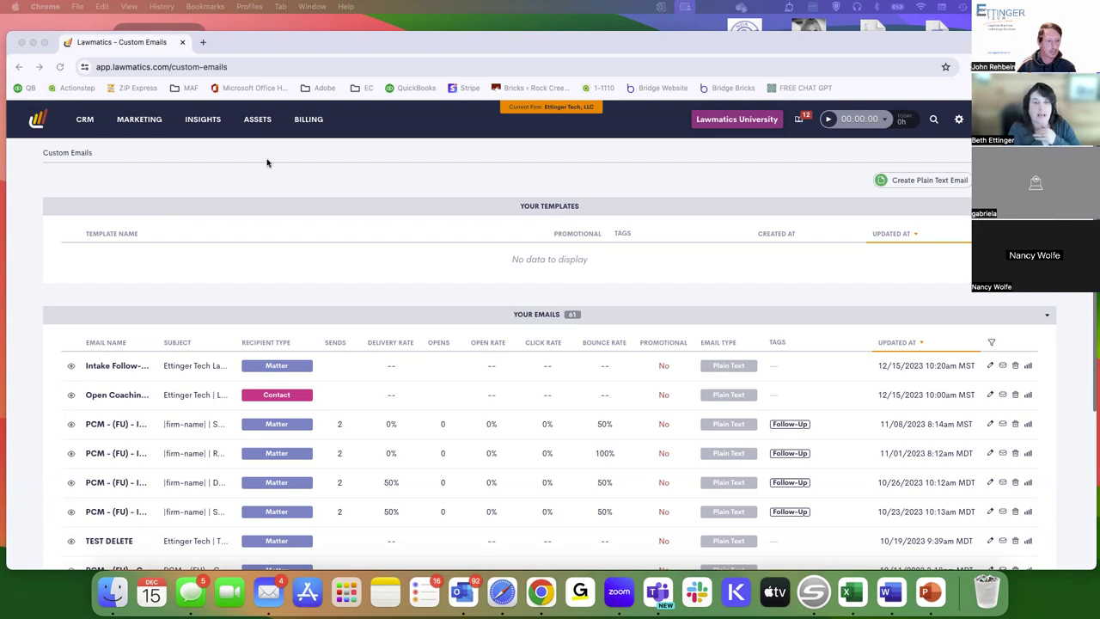
pyautogui.moveTo(263, 121)
pyautogui.moveTo(84, 121)
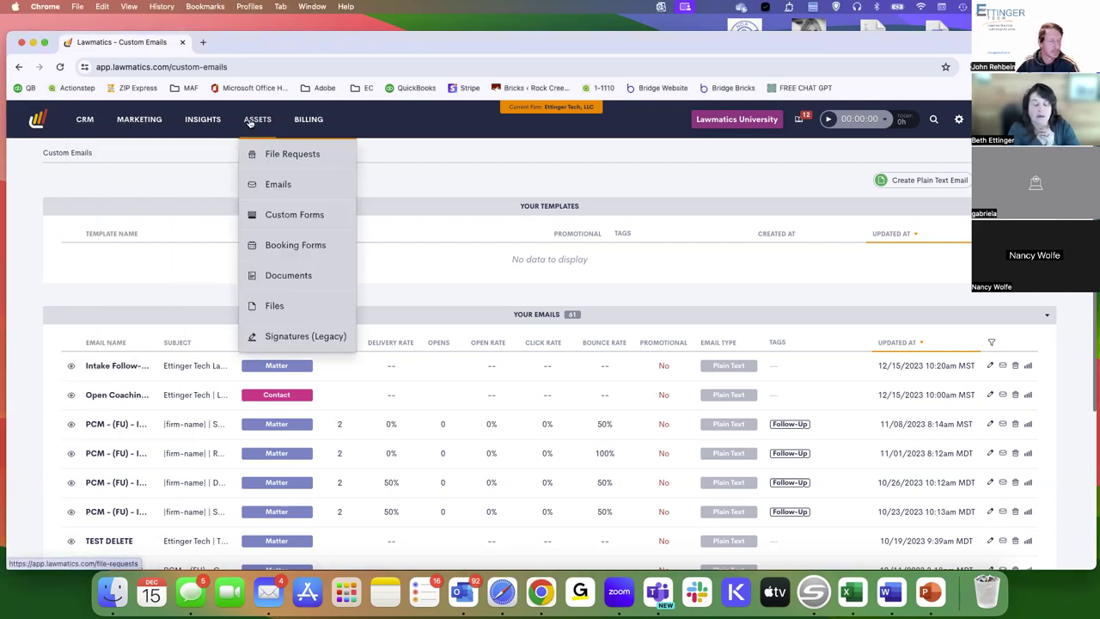
pyautogui.click(279, 274)
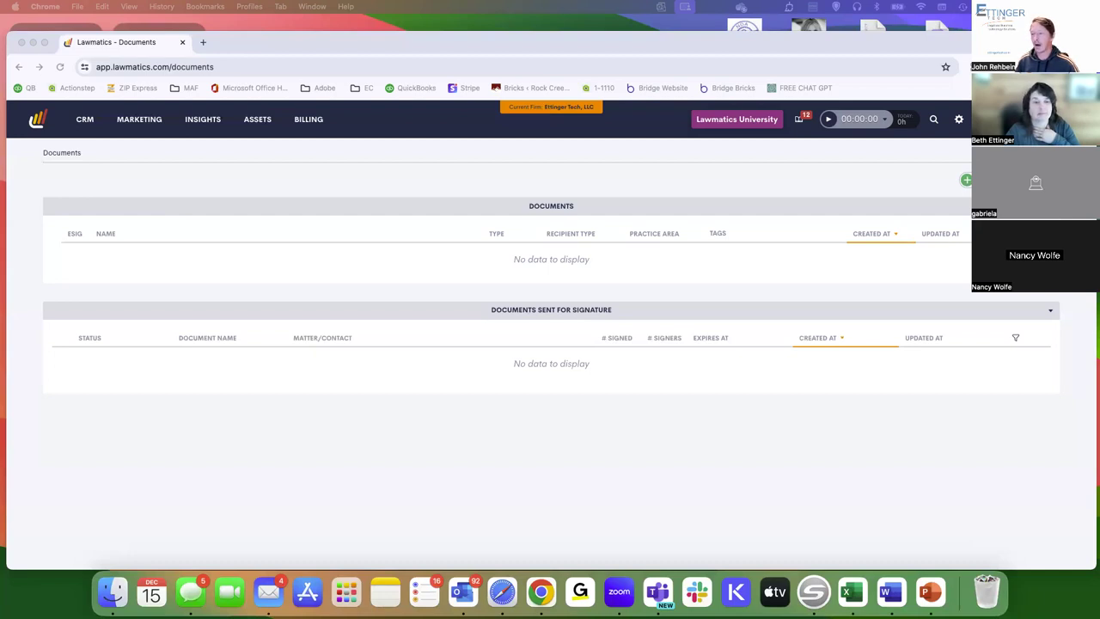
# Open the marketing Automations list.
pyautogui.click(160, 163)
pyautogui.moveTo(139, 122)
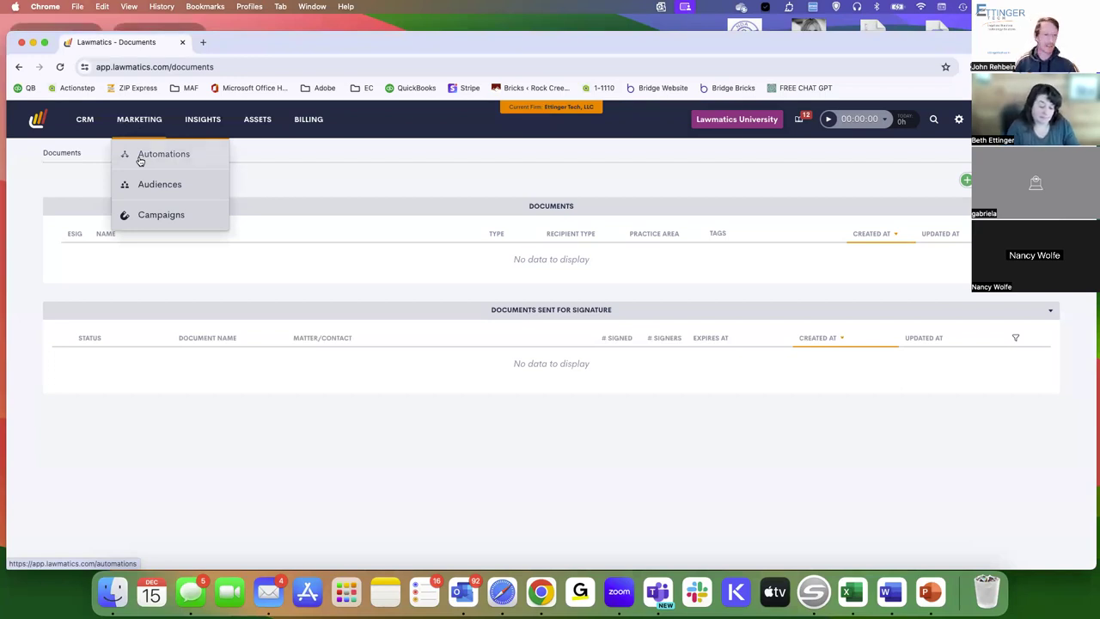
pyautogui.click(140, 161)
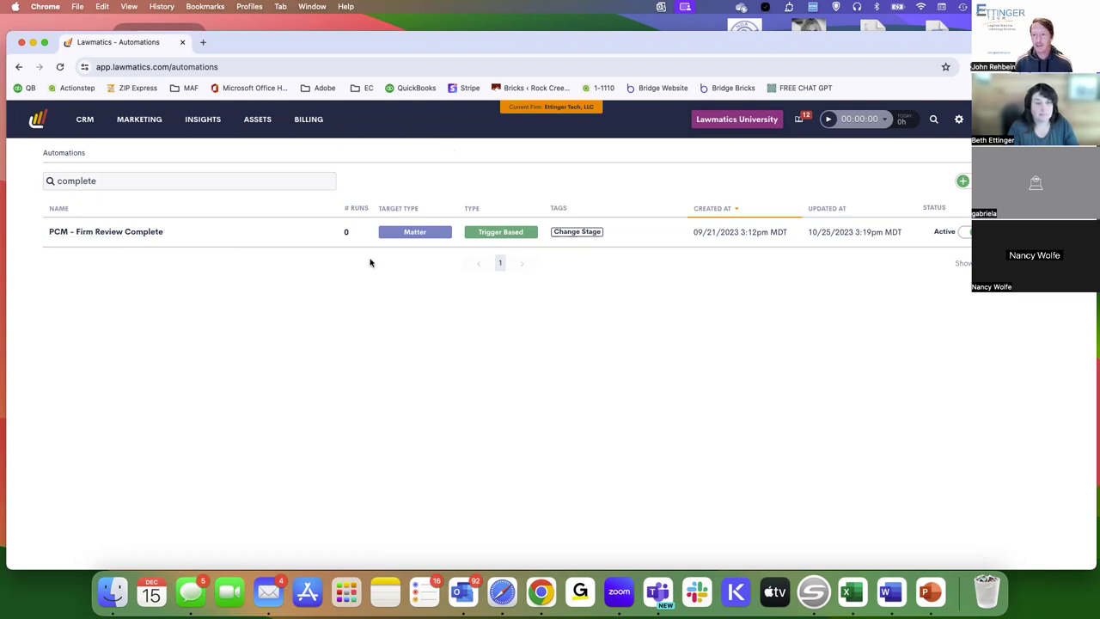
# Create a new Trigger automation named "Consultation" with target type Matter and status All PNC.
pyautogui.click(964, 182)
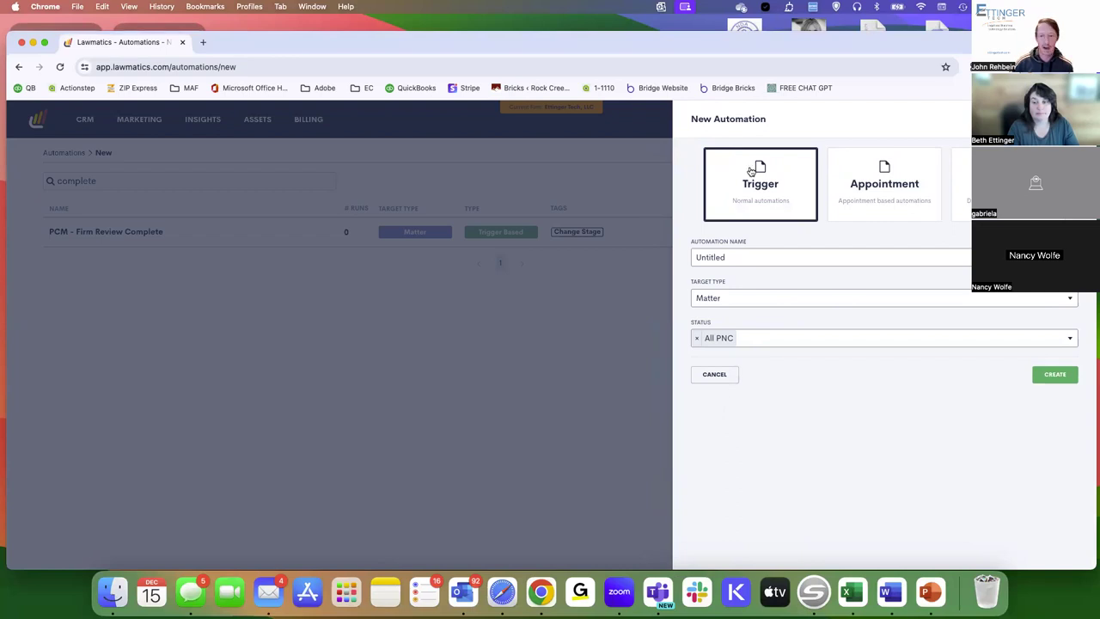
pyautogui.moveTo(745, 258); pyautogui.dragTo(668, 252)
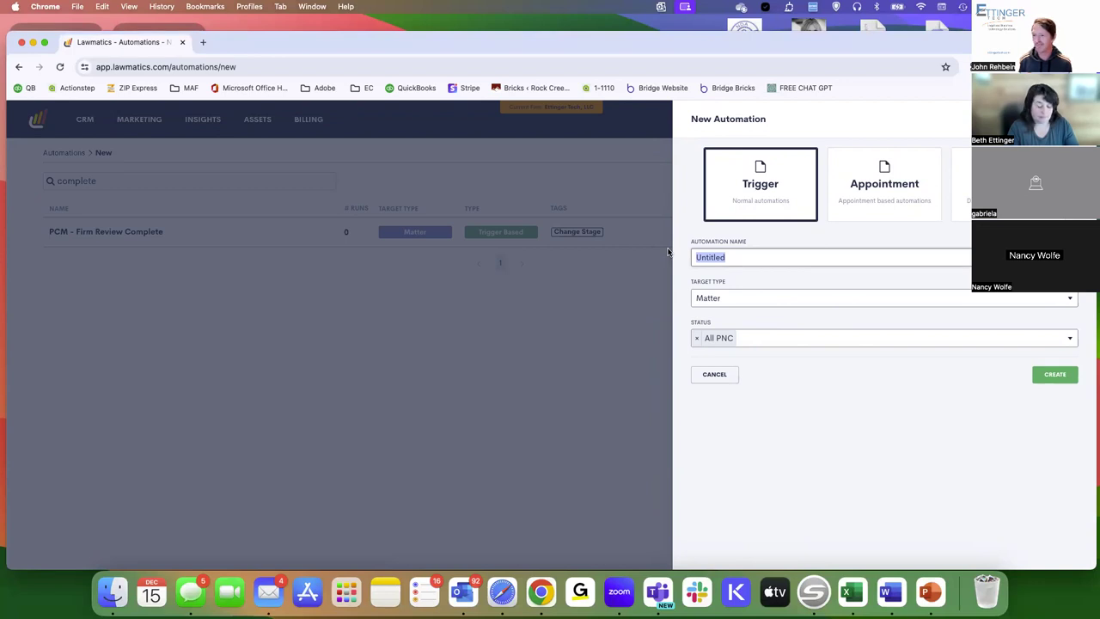
pyautogui.write('Consultation')
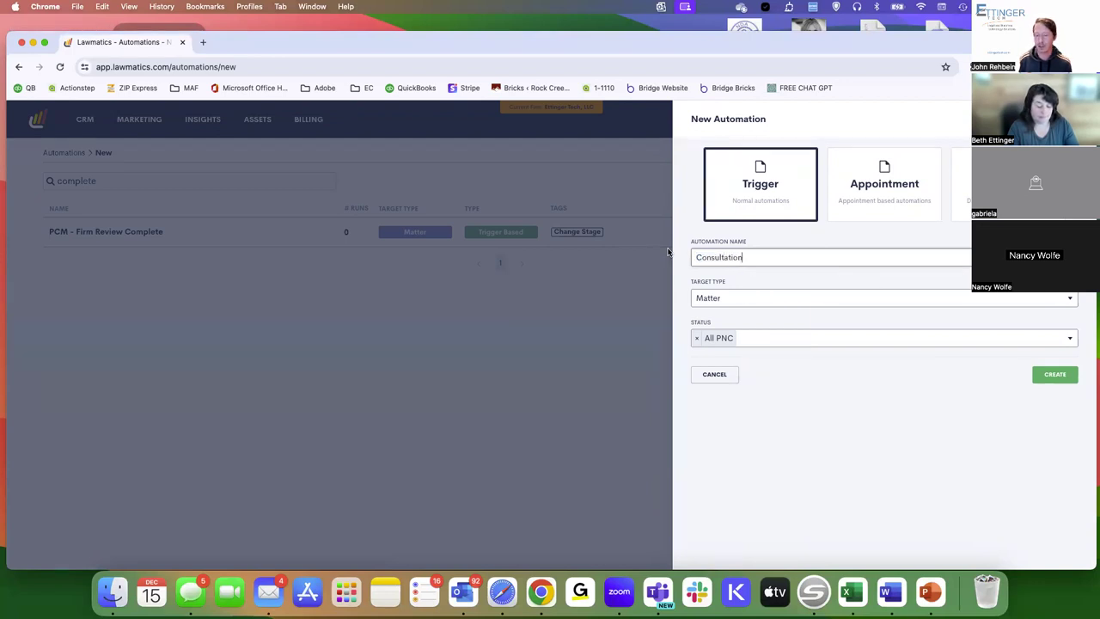
pyautogui.click(775, 300)
pyautogui.click(766, 398)
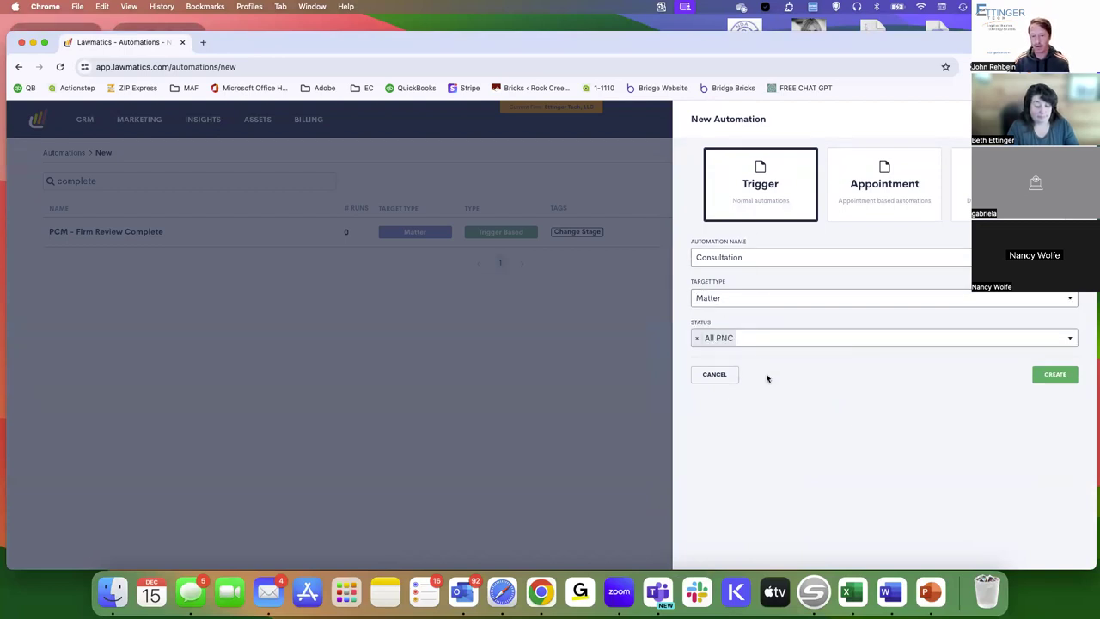
pyautogui.click(1054, 375)
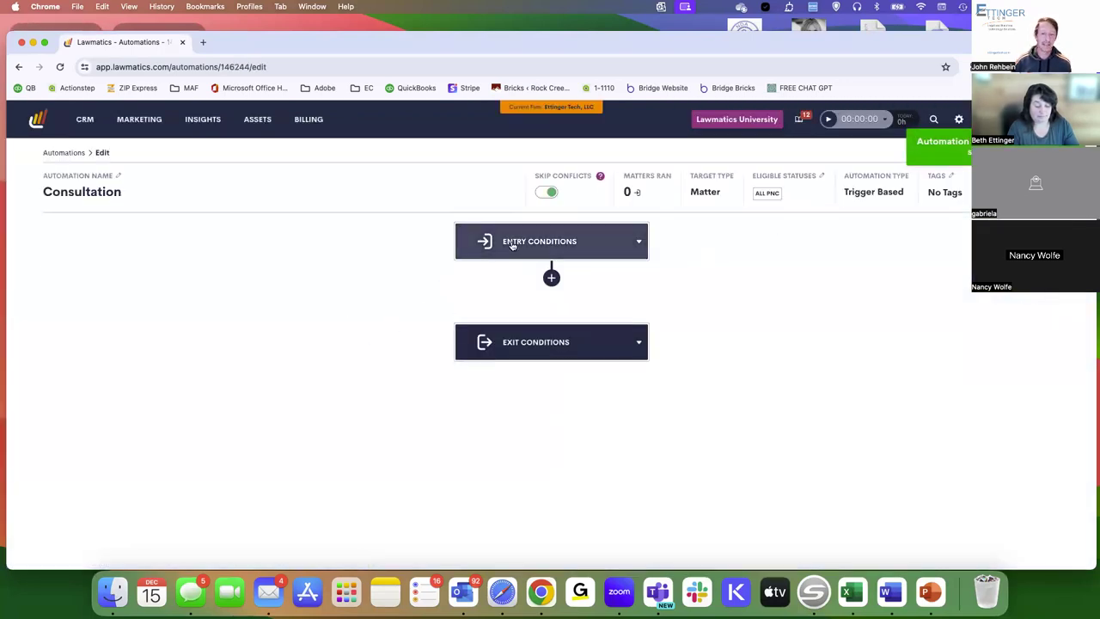
# Add an entry condition to the automation with the Match on Fields trigger enabled and Stage as the target field.
pyautogui.click(510, 247)
pyautogui.click(543, 302)
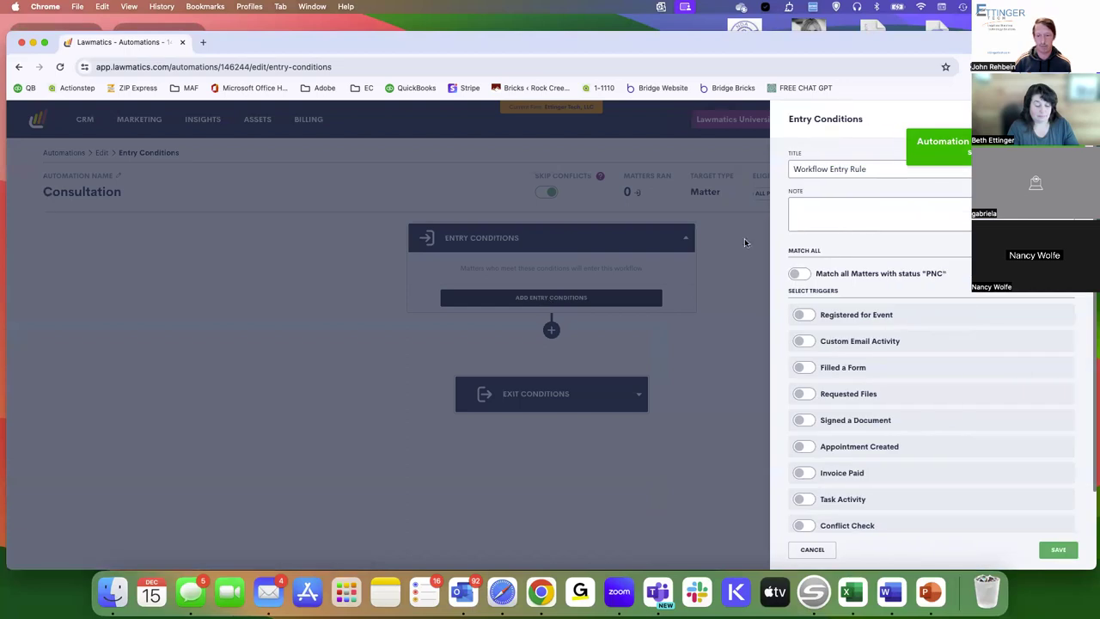
pyautogui.scroll(-2, 817, 528)
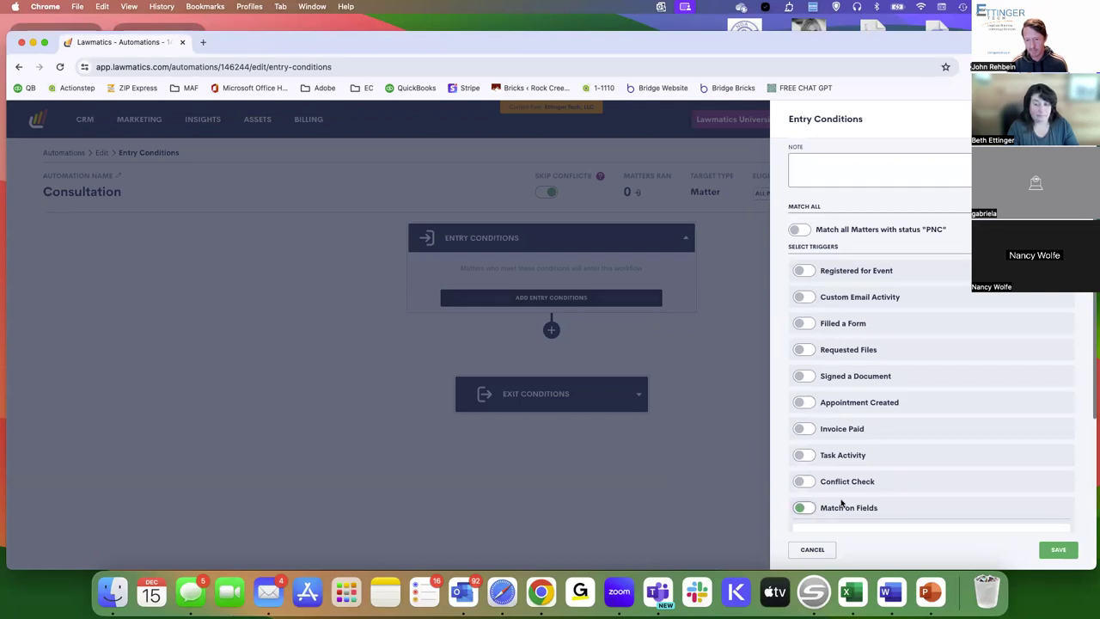
pyautogui.click(804, 507)
pyautogui.click(839, 472)
pyautogui.write('stage')
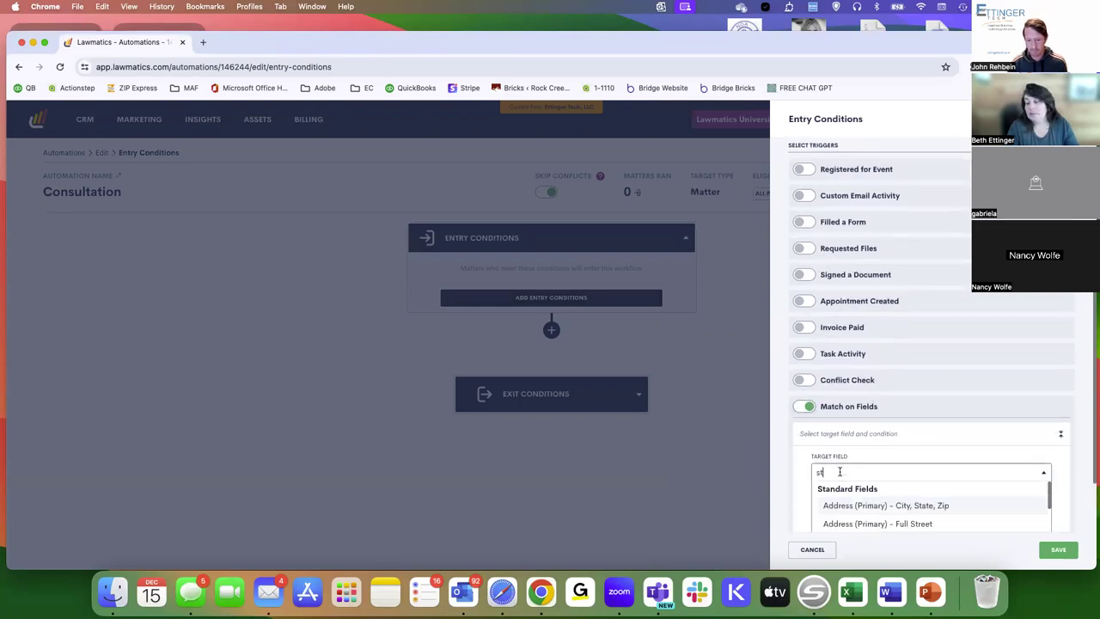
pyautogui.click(842, 507)
# Set the Stage field's condition to Is Equal To.
pyautogui.click(850, 457)
pyautogui.write('cons')
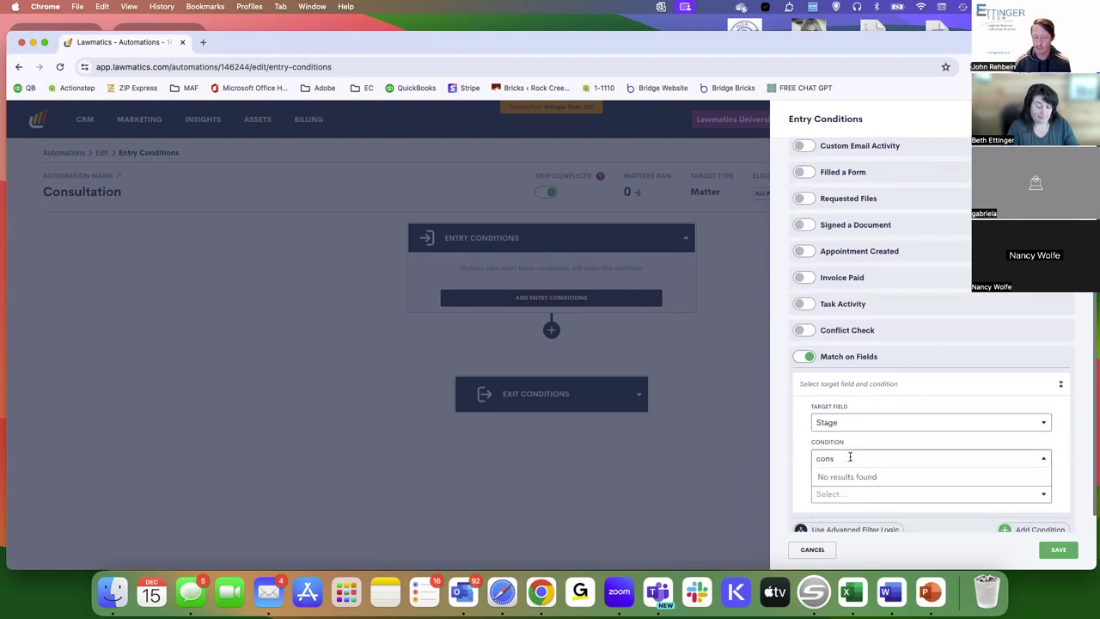
pyautogui.press('super+a')
pyautogui.press('BackSpace')
pyautogui.press('BackSpace')
pyautogui.press('BackSpace')
pyautogui.press('BackSpace')
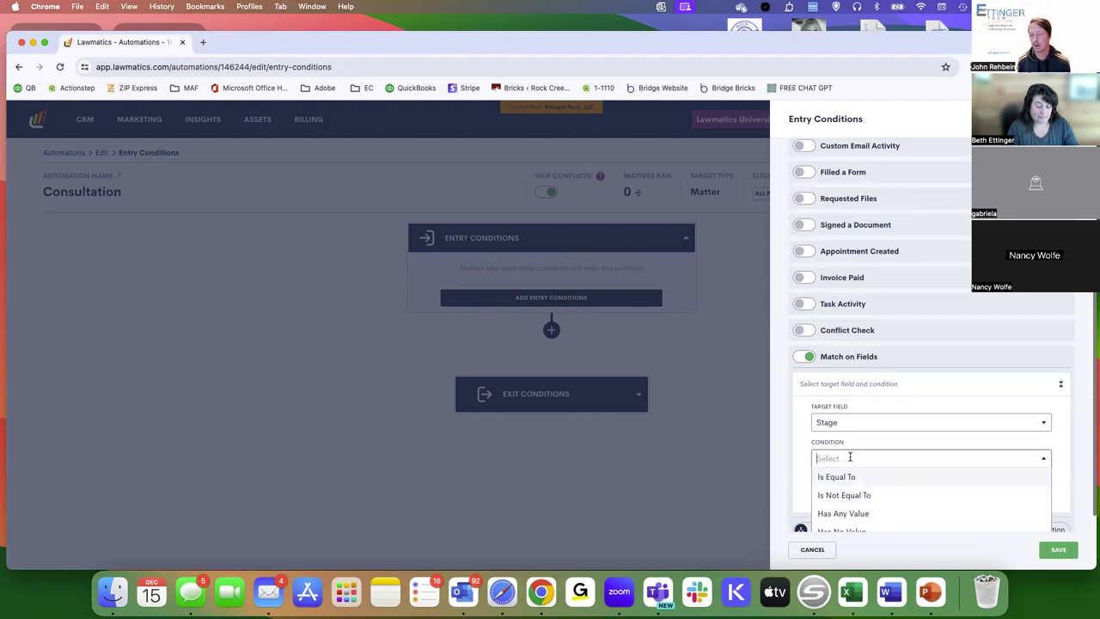
pyautogui.click(846, 477)
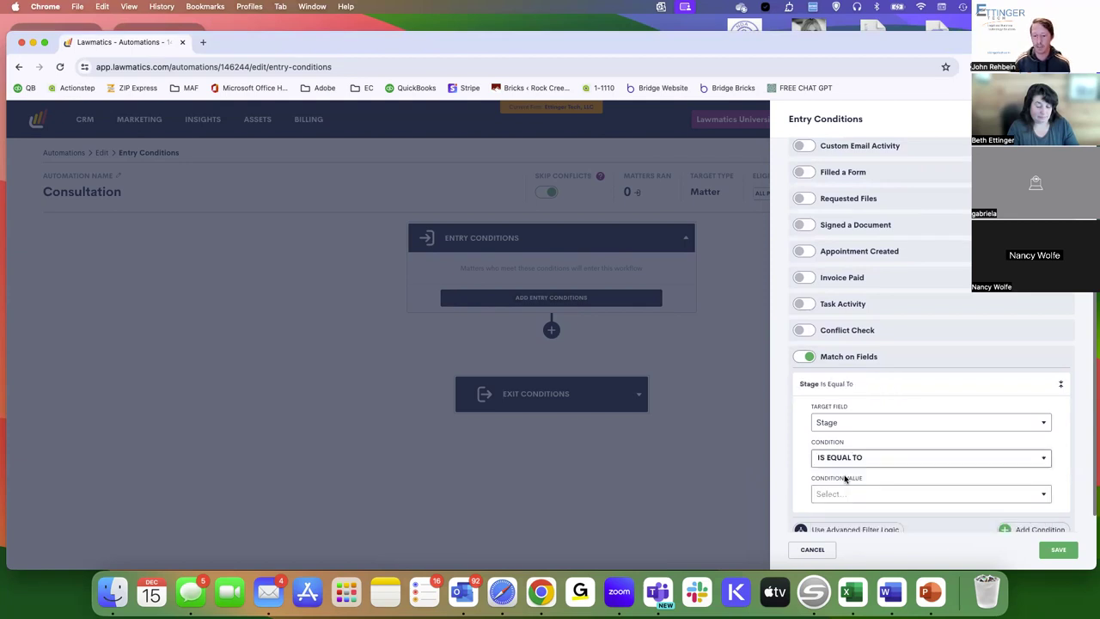
# Choose the Consultation stage as the condition value and save the entry condition.
pyautogui.click(832, 492)
pyautogui.write('c')
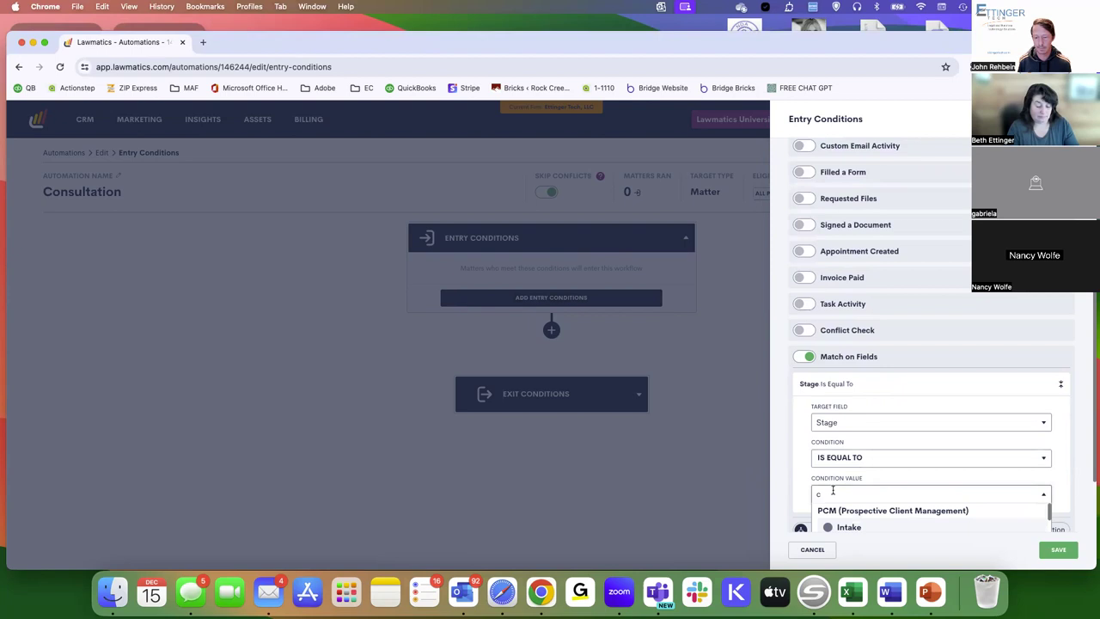
pyautogui.scroll(-3, 883, 490)
pyautogui.scroll(-5, 883, 489)
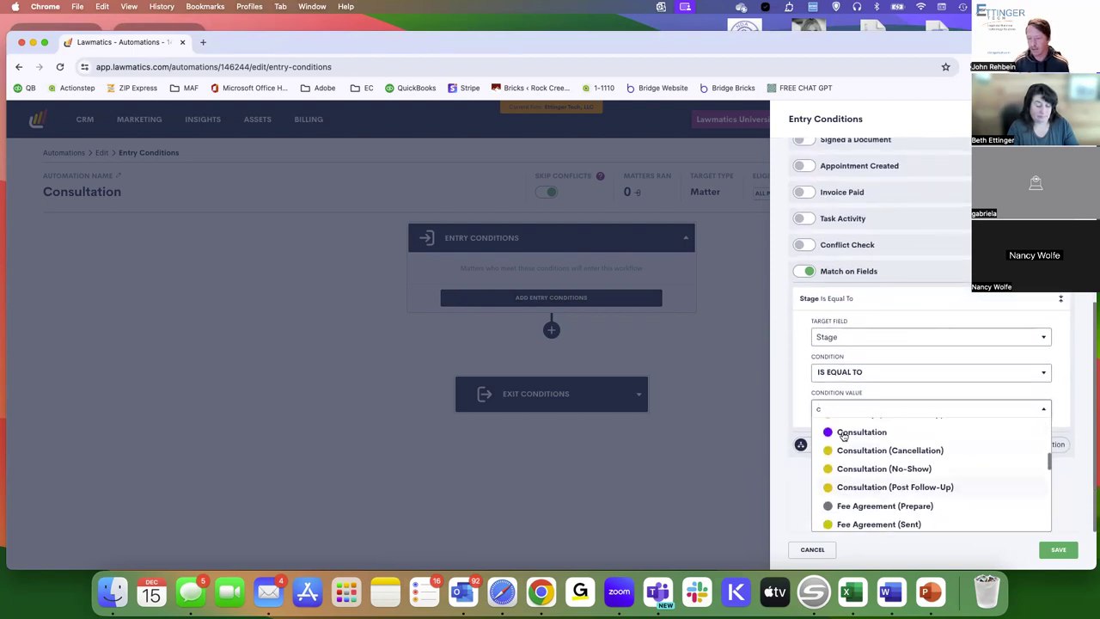
pyautogui.click(842, 433)
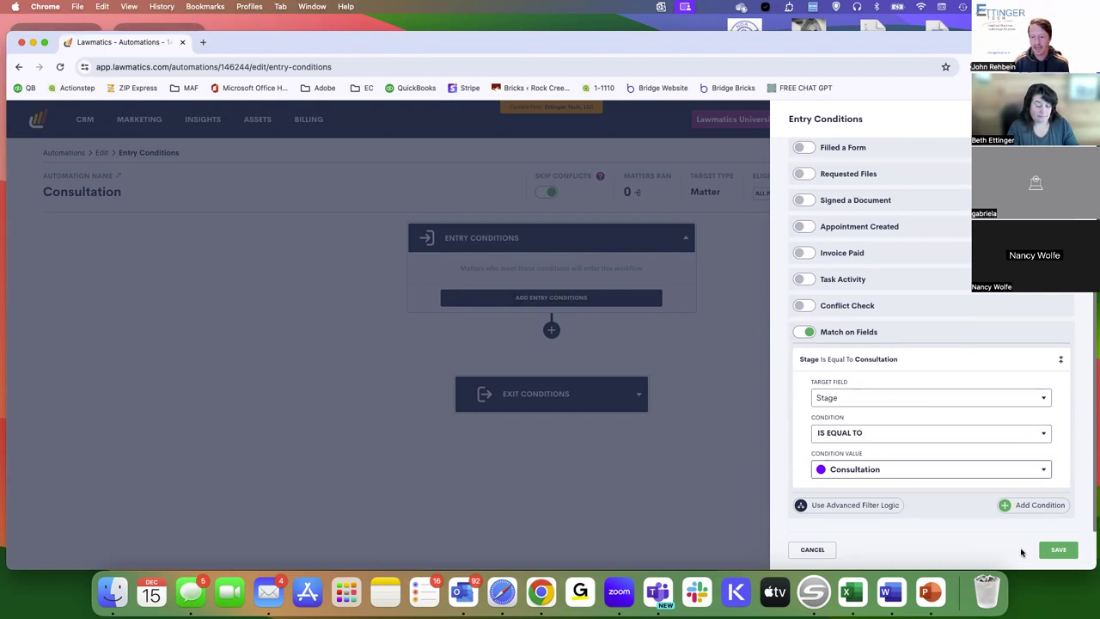
pyautogui.click(1057, 549)
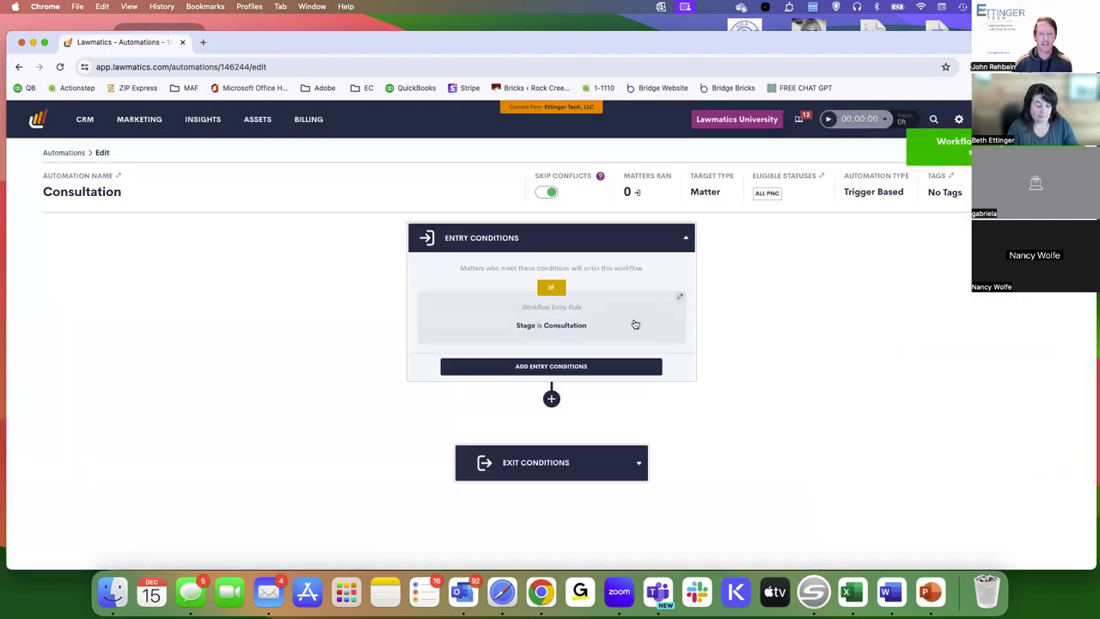
pyautogui.click(550, 398)
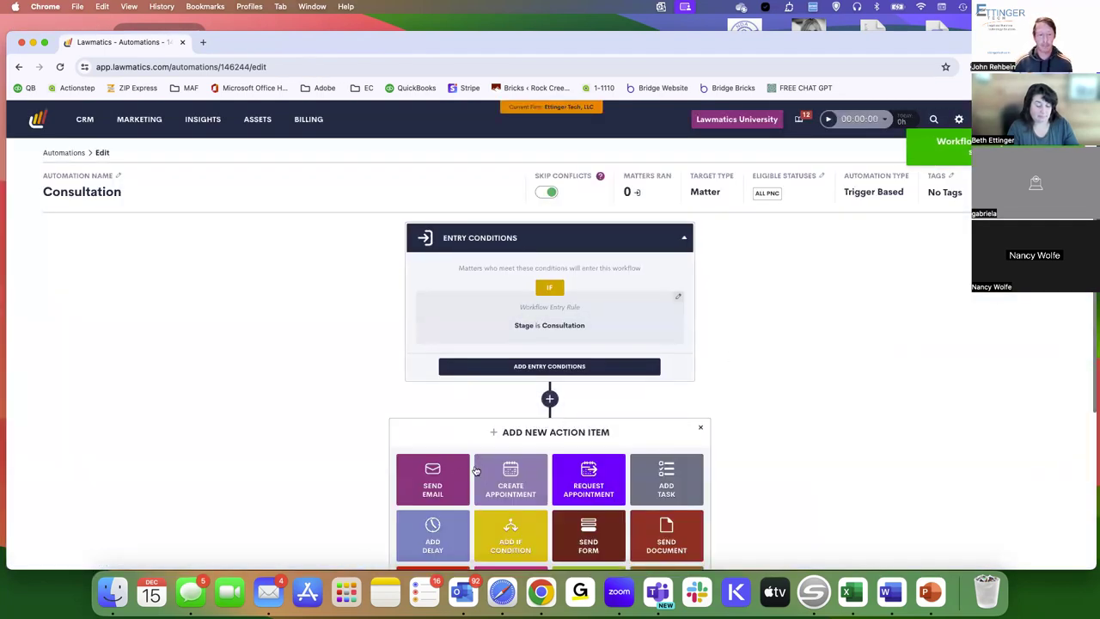
pyautogui.scroll(-3, 725, 465)
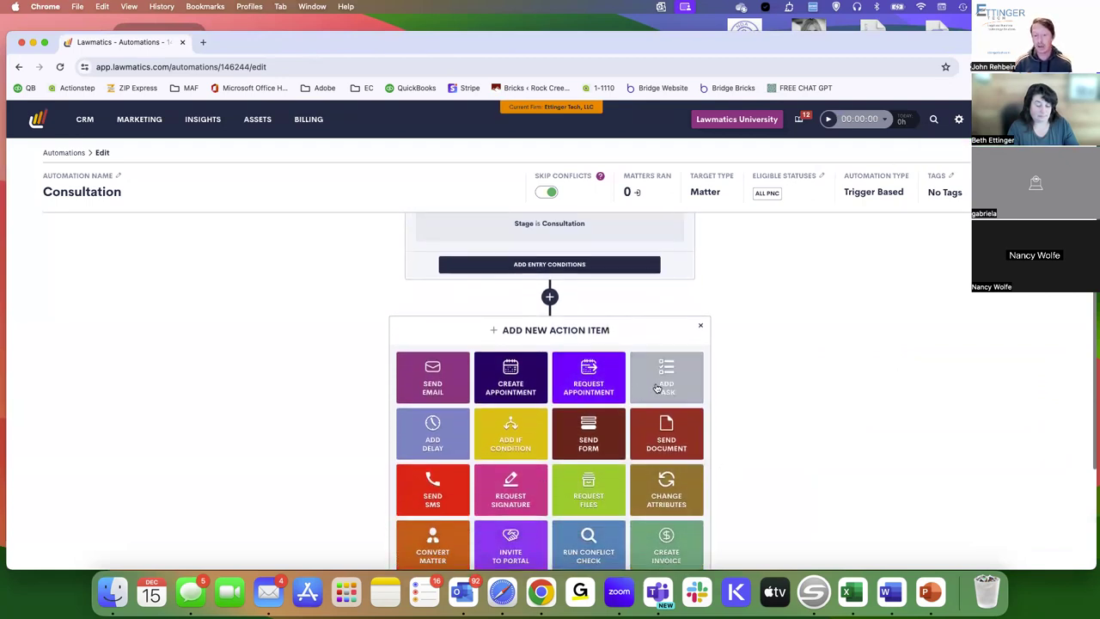
pyautogui.scroll(-1, 434, 490)
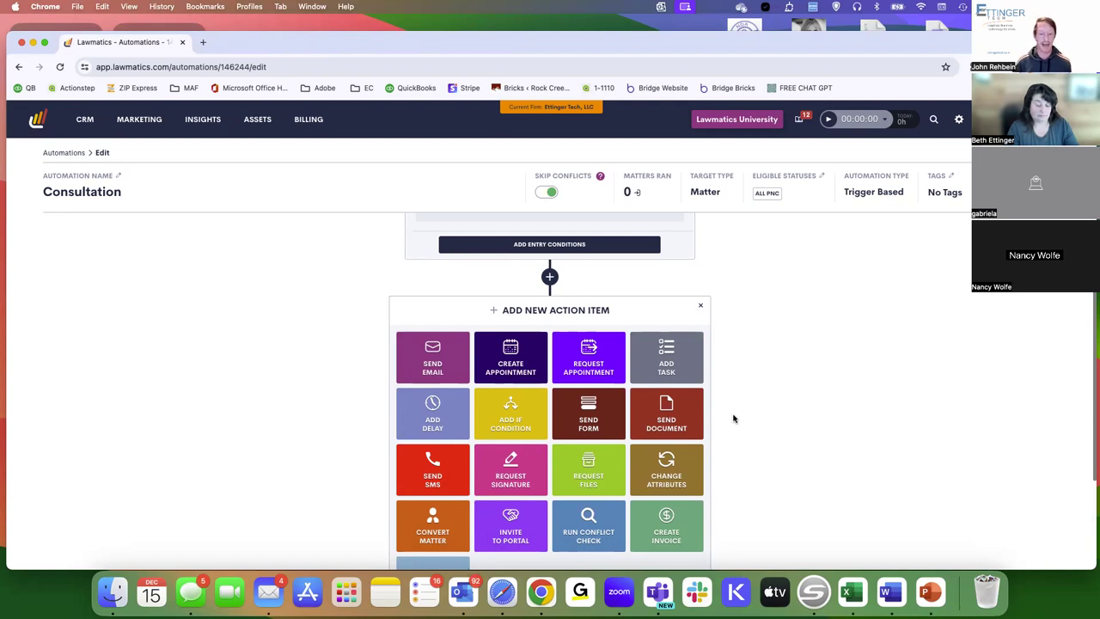
pyautogui.click(674, 359)
pyautogui.click(822, 166)
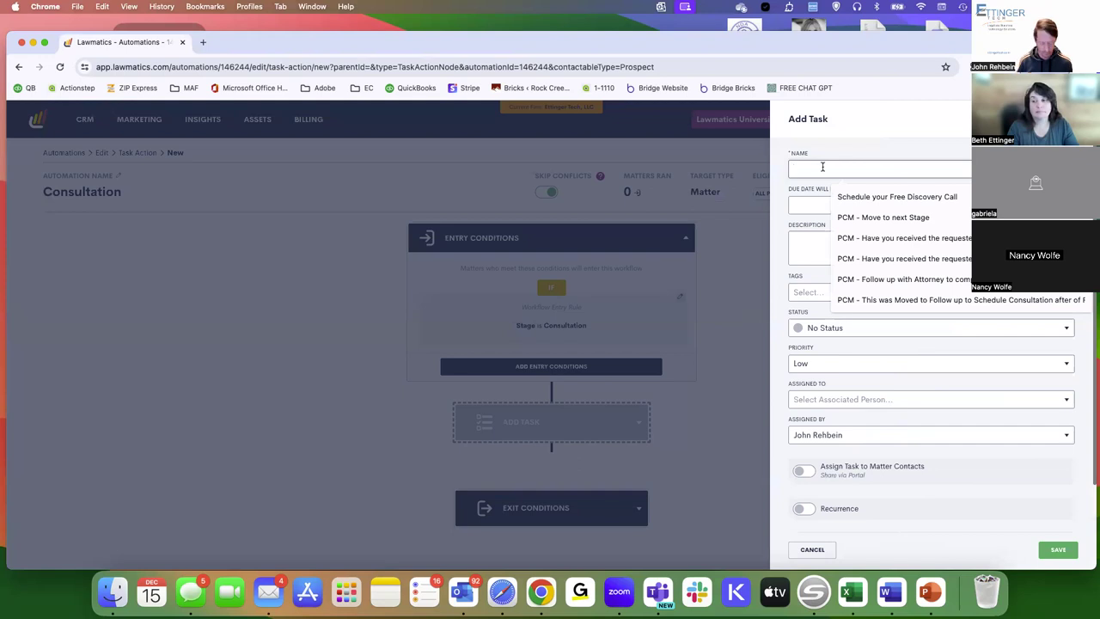
pyautogui.write('Prepare file for Consultation')
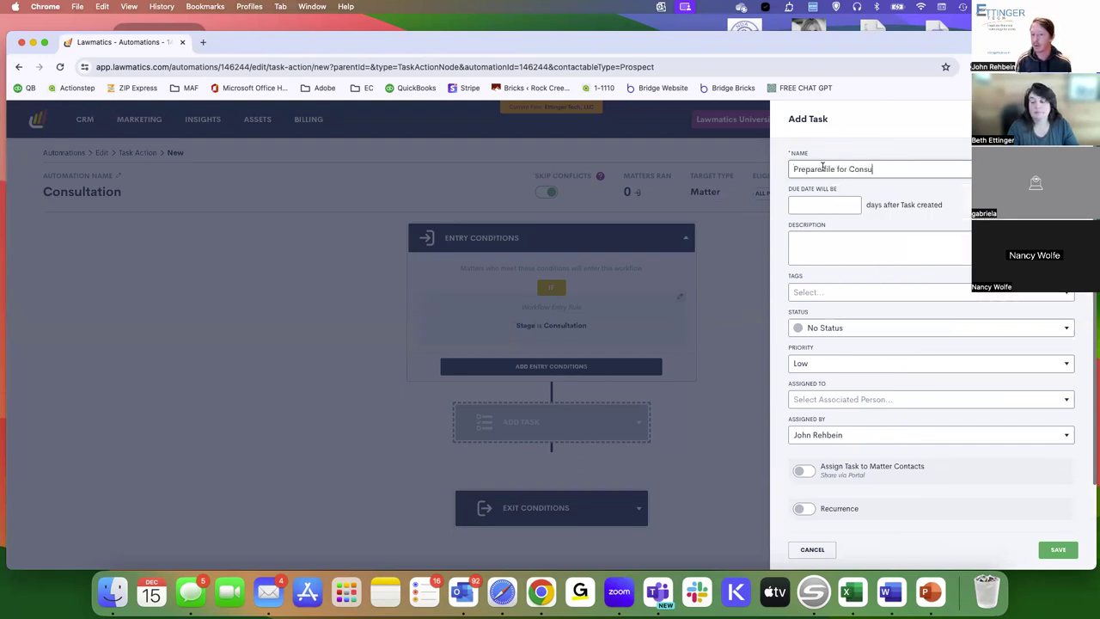
pyautogui.click(838, 203)
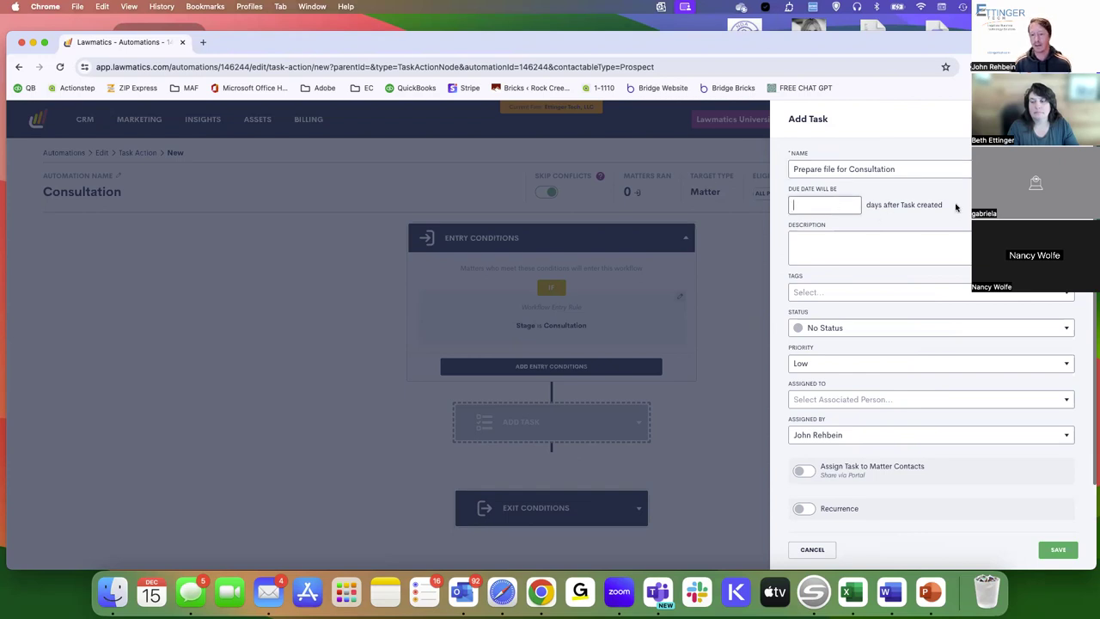
pyautogui.write('5')
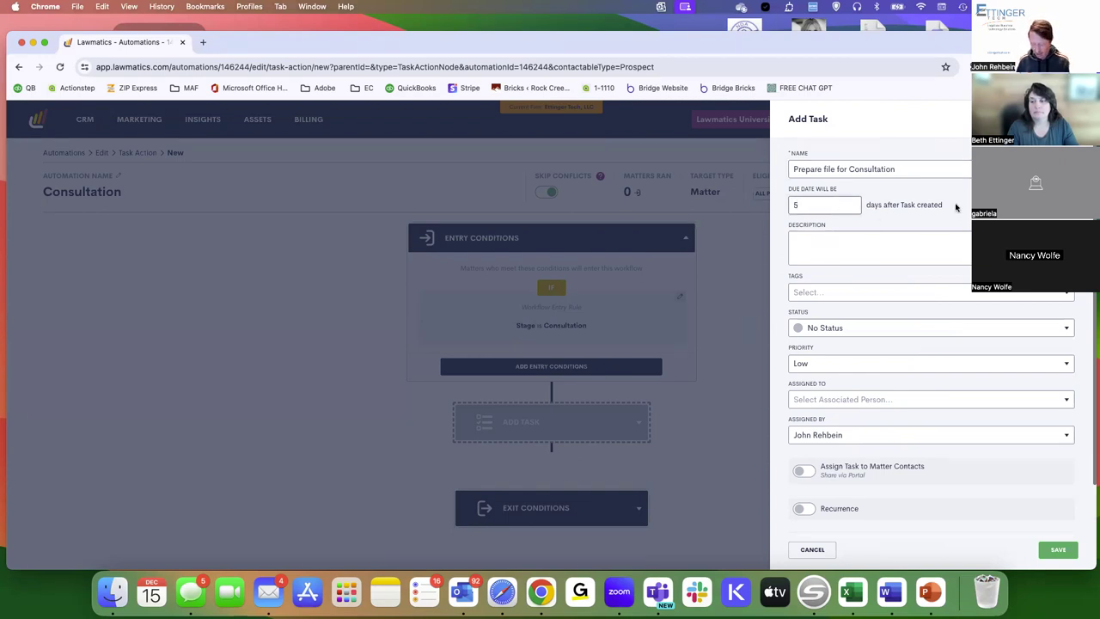
pyautogui.press('BackSpace')
pyautogui.write('-2')
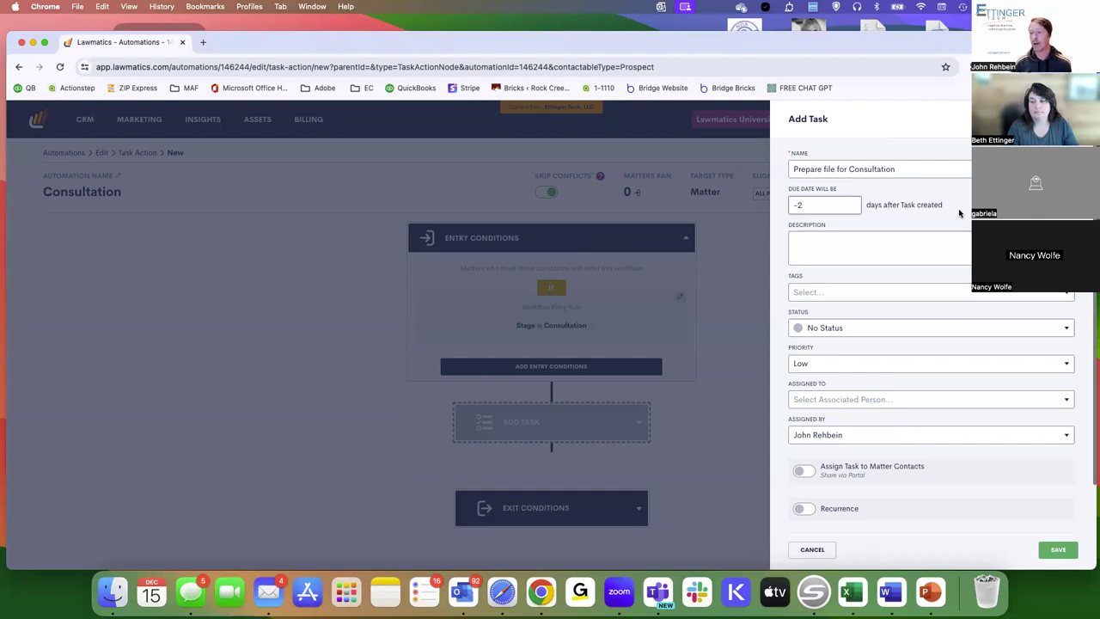
pyautogui.click(813, 549)
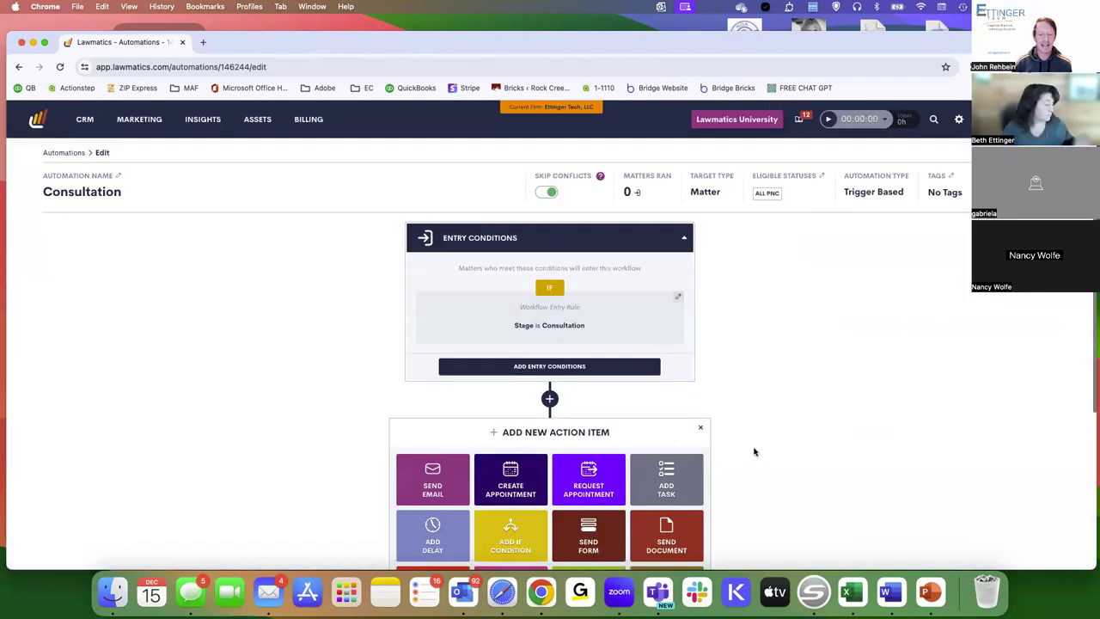
# Review the action types that can be added to the Consultation automation.
pyautogui.scroll(-3, 754, 452)
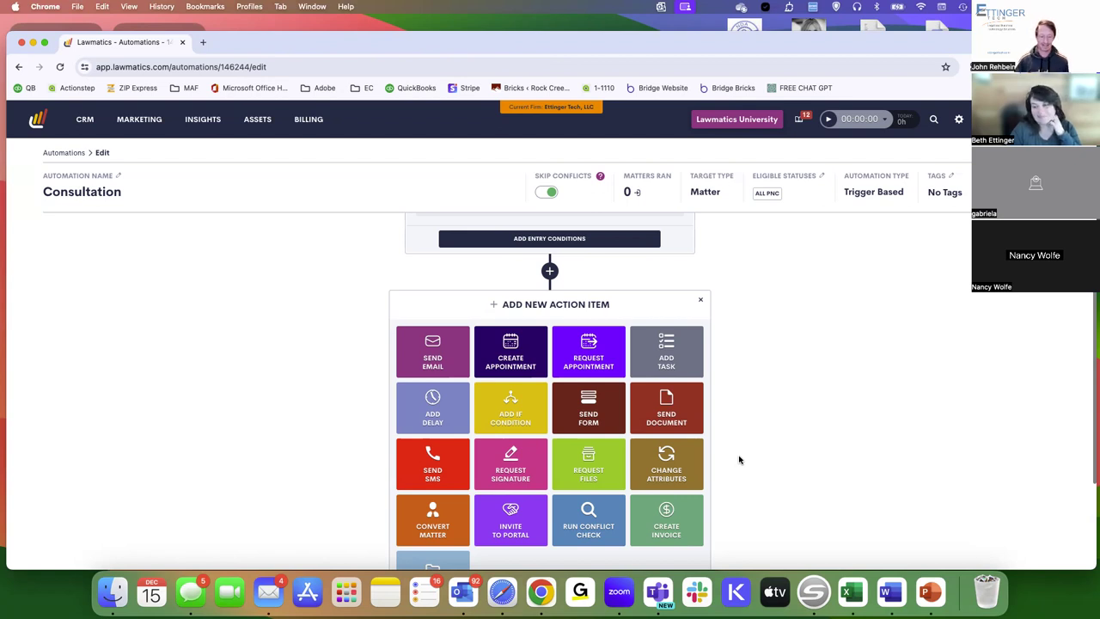
pyautogui.scroll(-1, 739, 460)
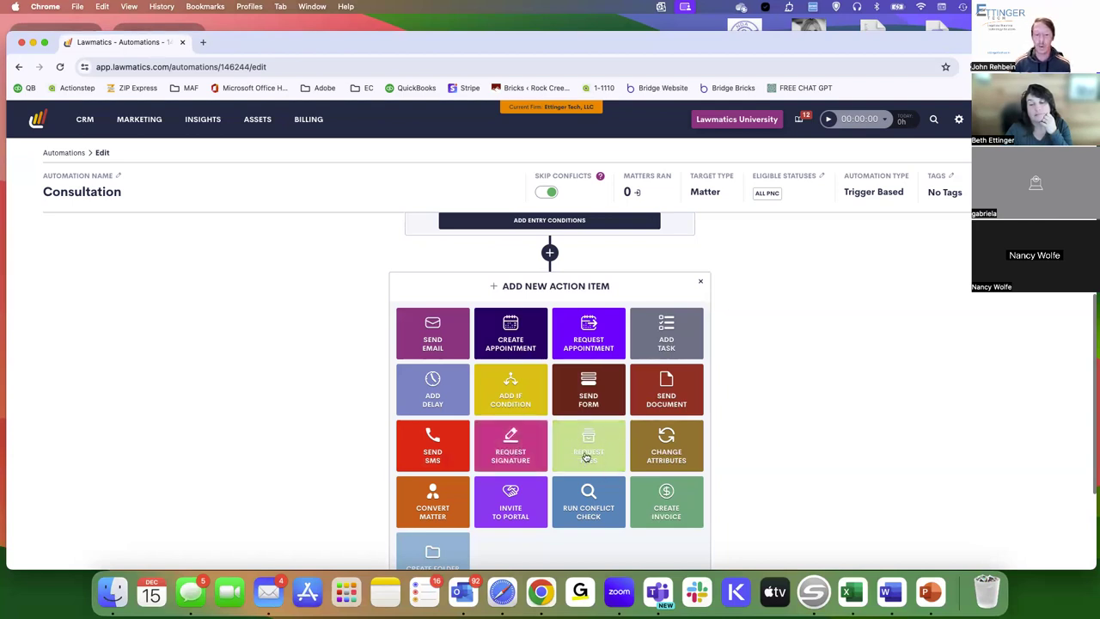
pyautogui.scroll(-1, 660, 444)
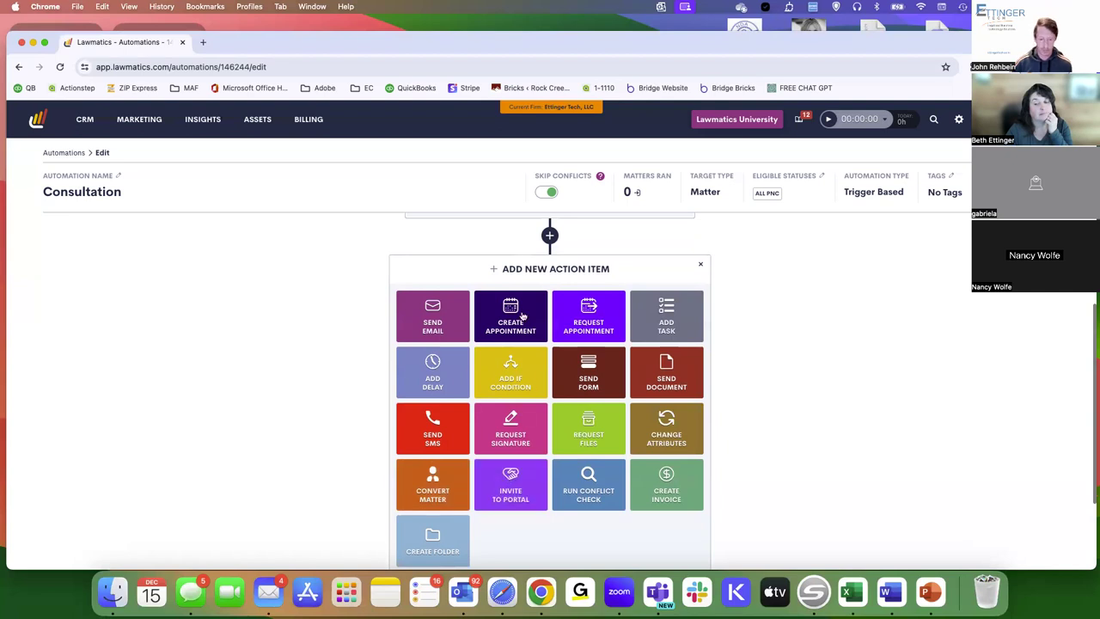
pyautogui.scroll(-1, 558, 503)
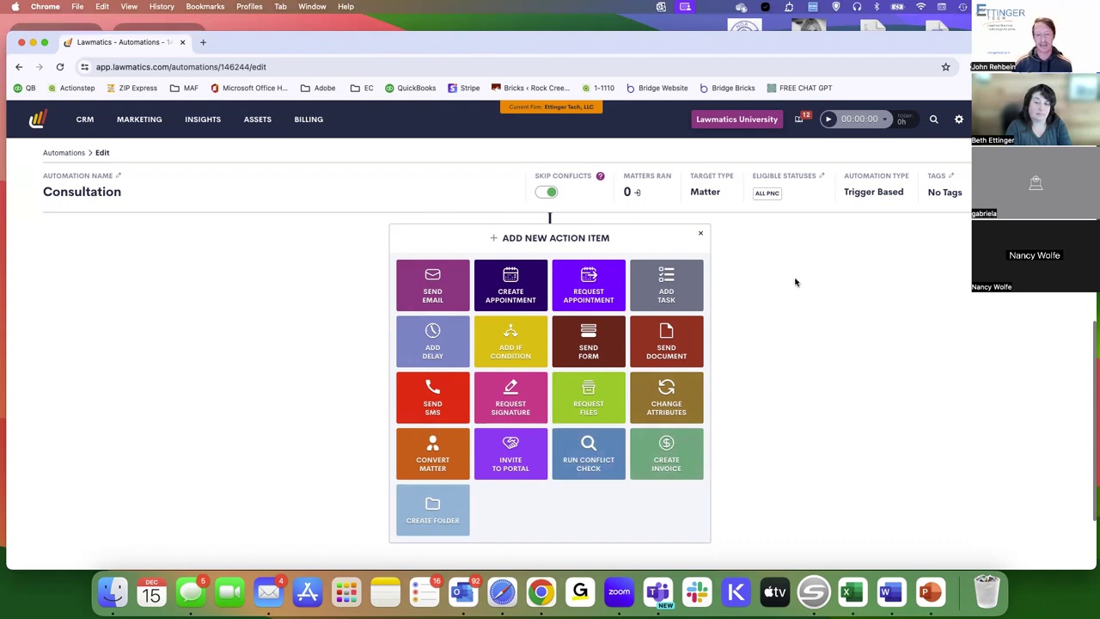
pyautogui.scroll(3, 788, 386)
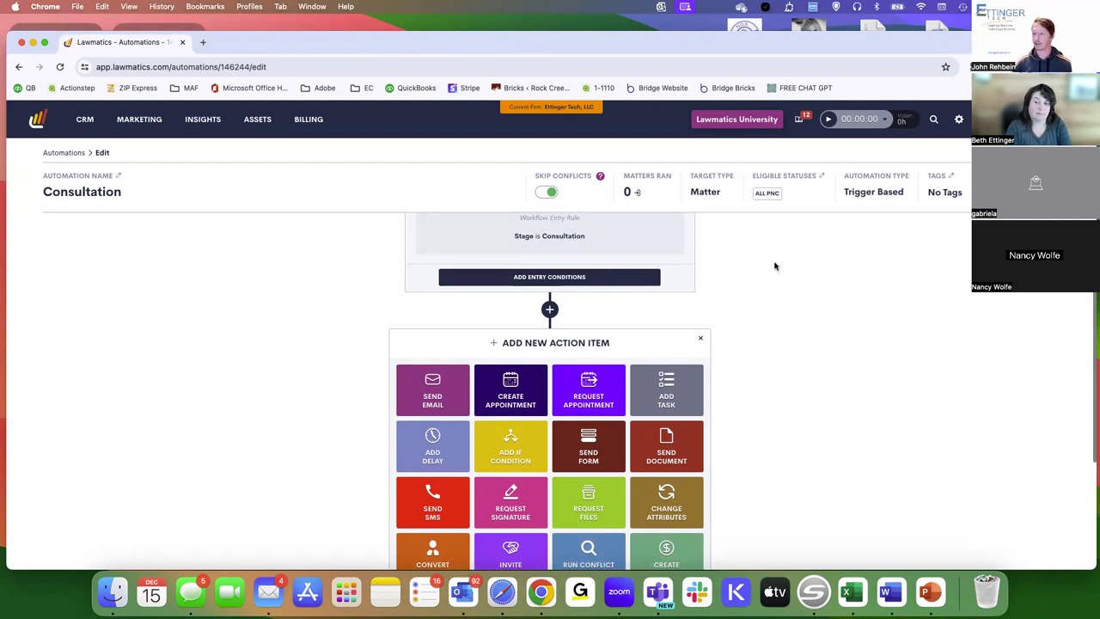
pyautogui.scroll(1, 768, 315)
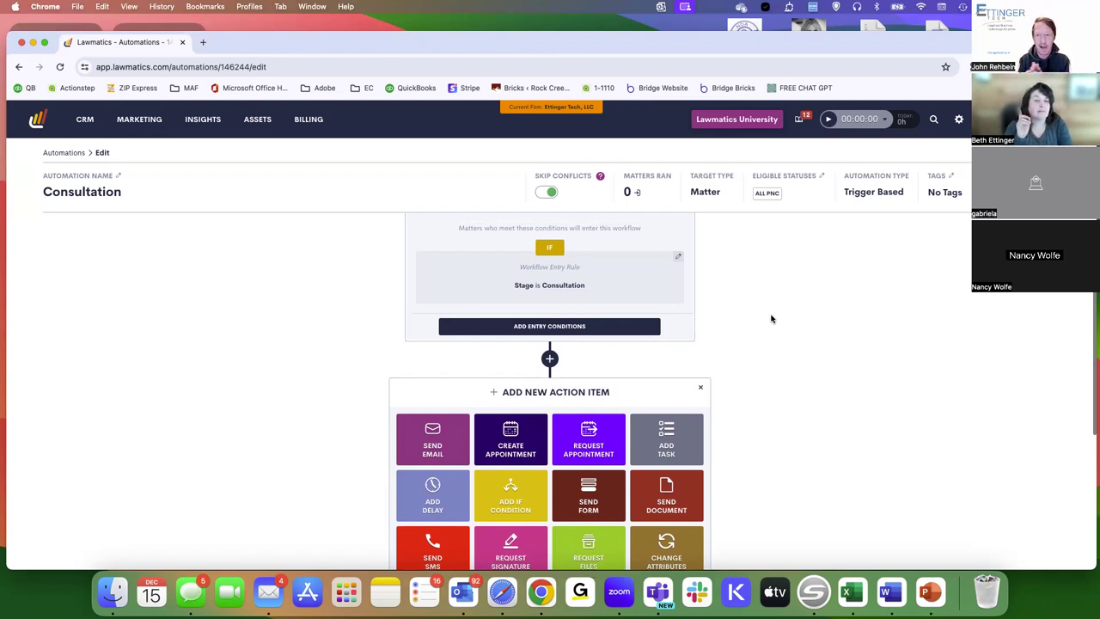
pyautogui.scroll(1, 771, 319)
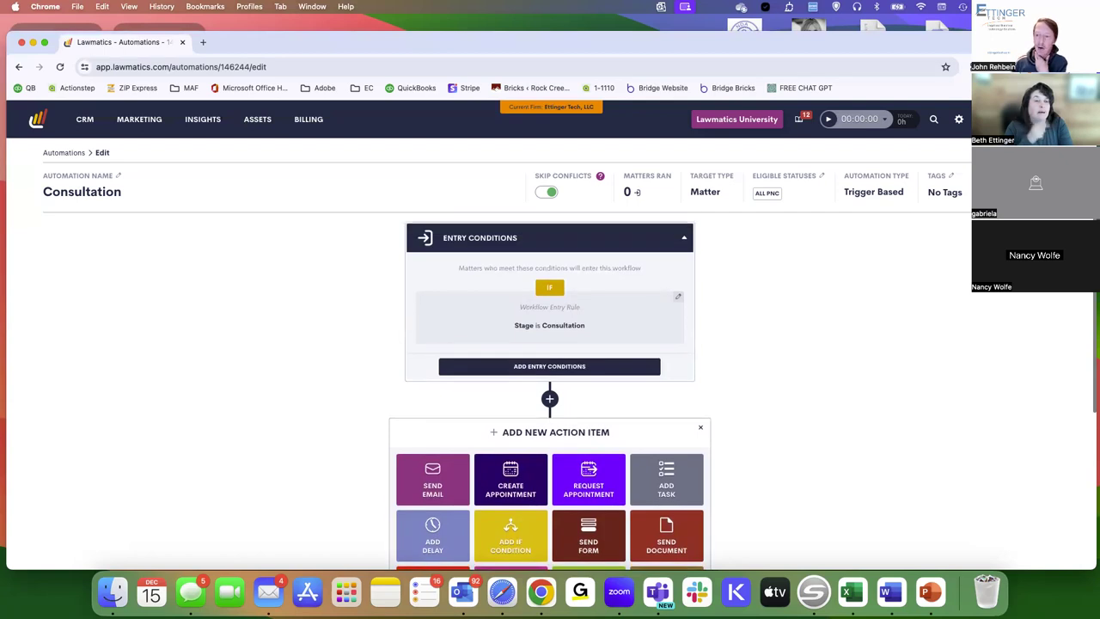
# Open the dashboard and examine the overall pipeline value, conversion rate and cost per client under Stats at a Glance.
pyautogui.moveTo(959, 118)
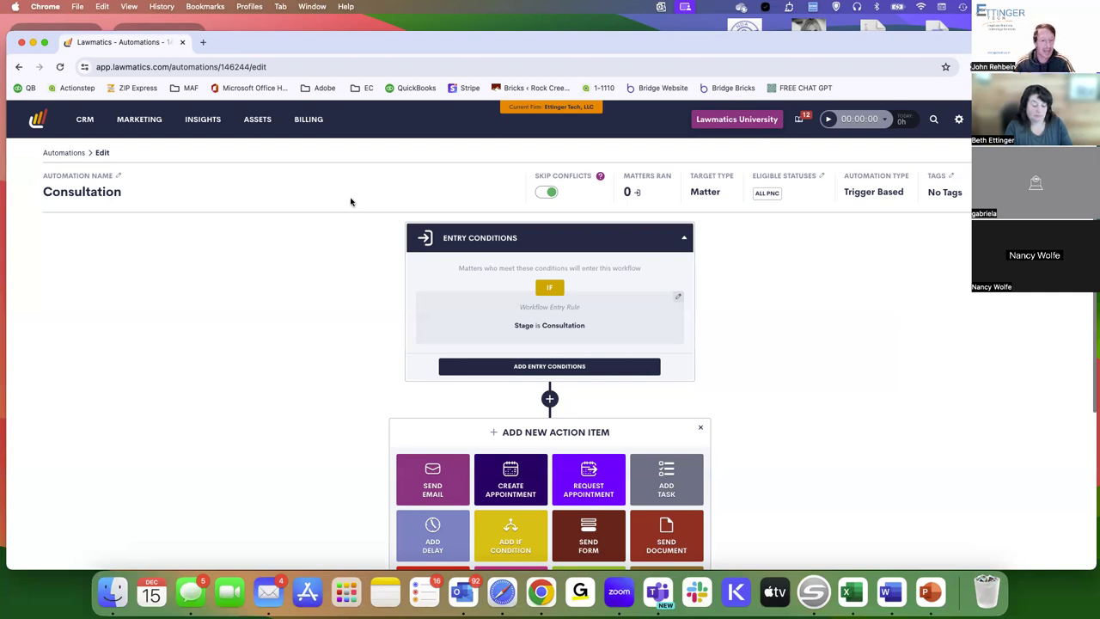
pyautogui.moveTo(176, 122)
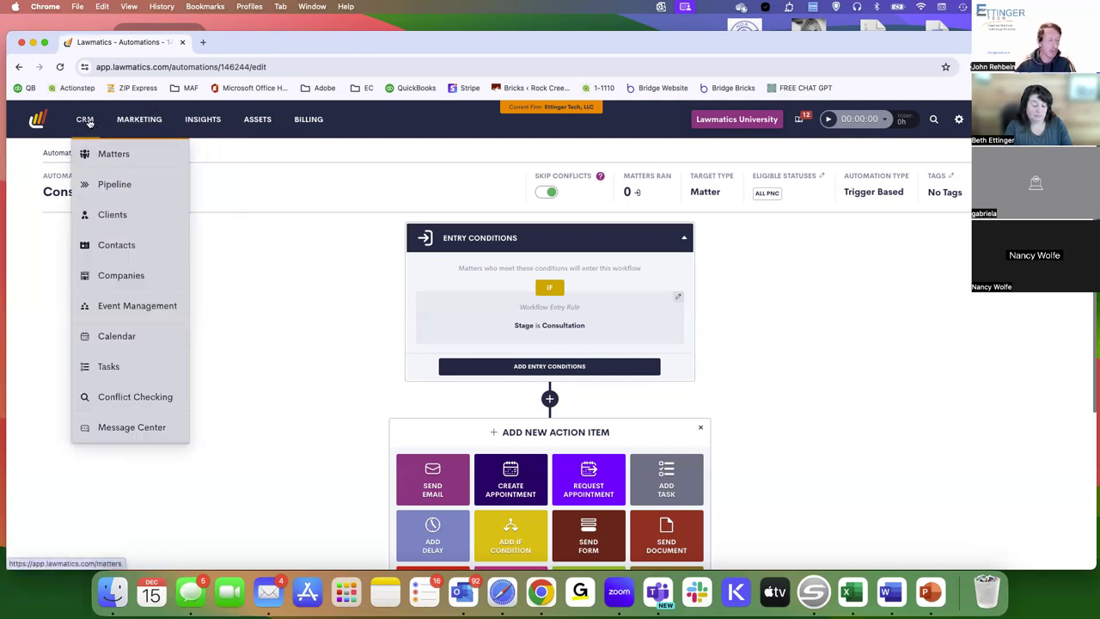
pyautogui.click(88, 123)
pyautogui.click(39, 120)
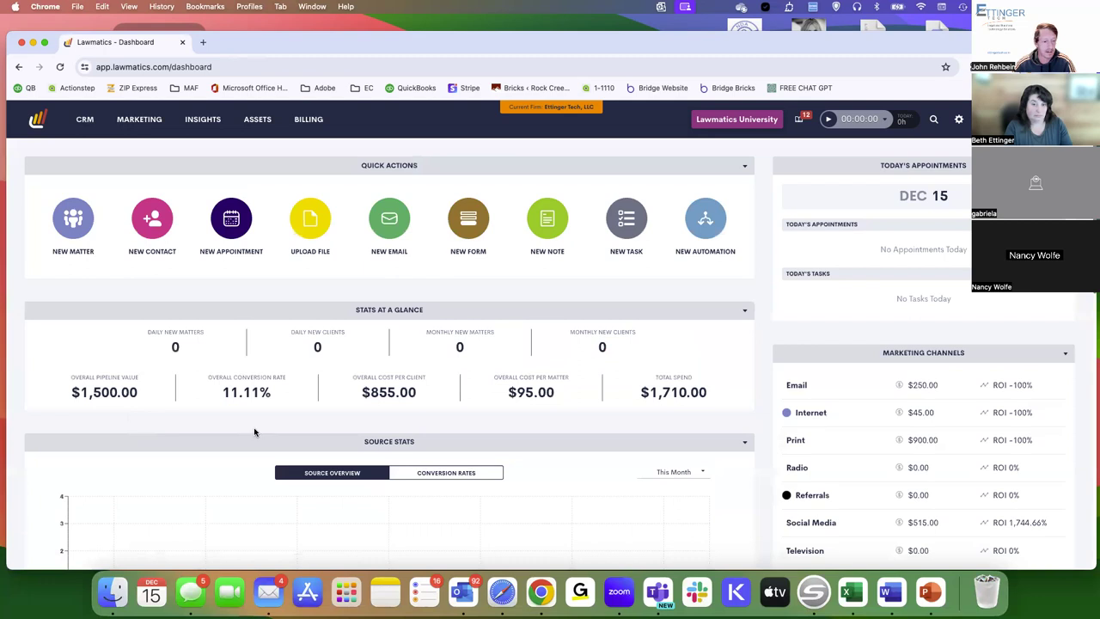
pyautogui.scroll(-1, 96, 339)
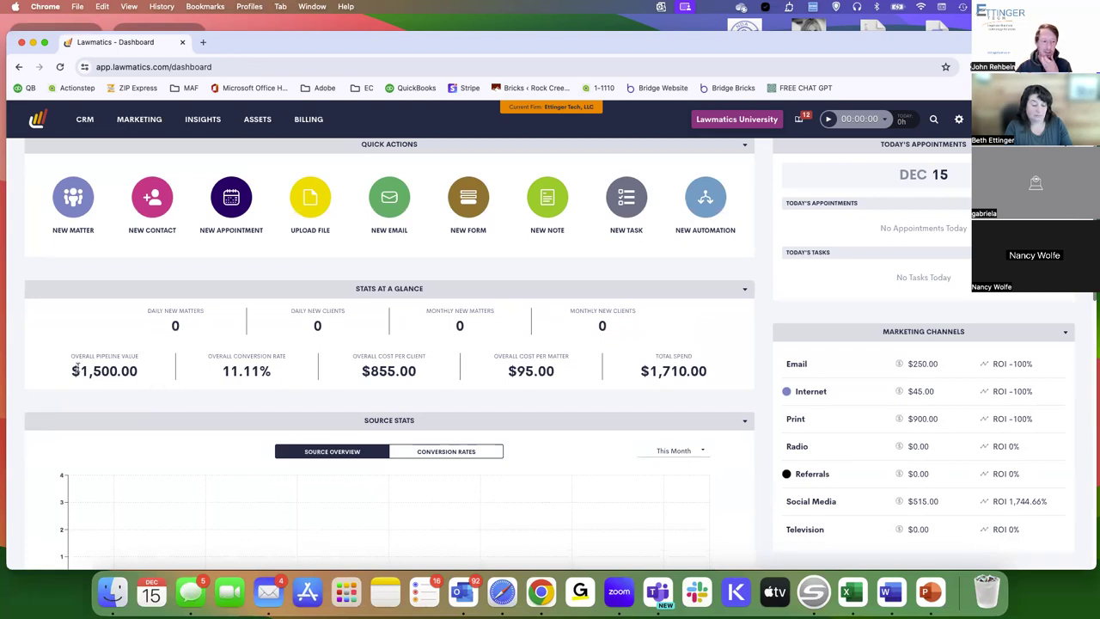
pyautogui.moveTo(72, 370); pyautogui.dragTo(150, 373)
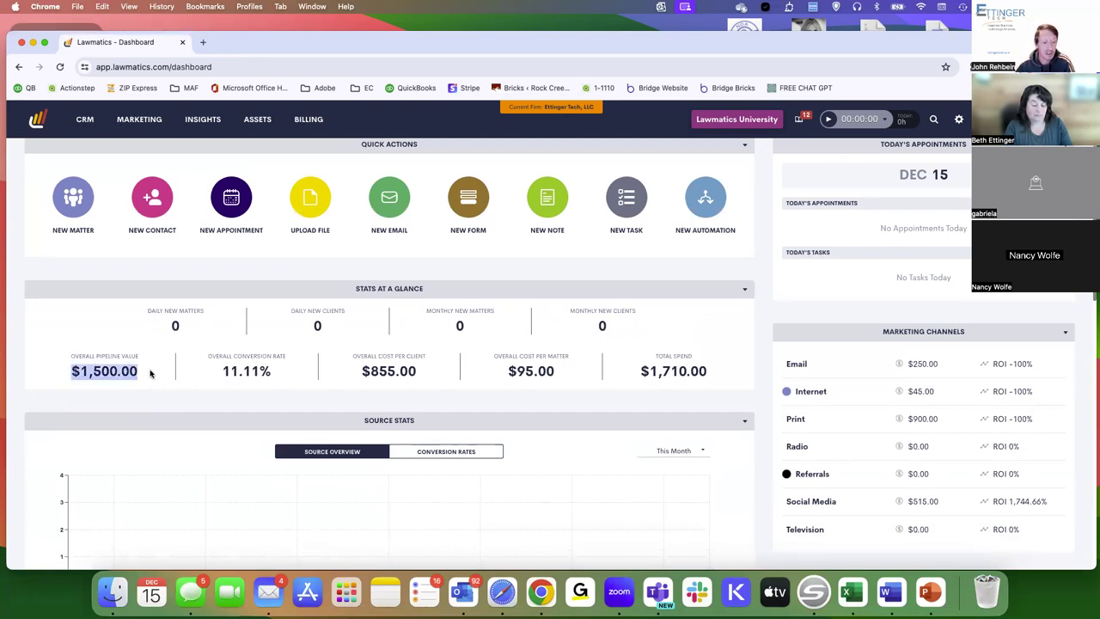
pyautogui.moveTo(238, 367); pyautogui.dragTo(259, 366)
pyautogui.moveTo(69, 354); pyautogui.dragTo(141, 358)
pyautogui.moveTo(210, 355); pyautogui.dragTo(286, 356)
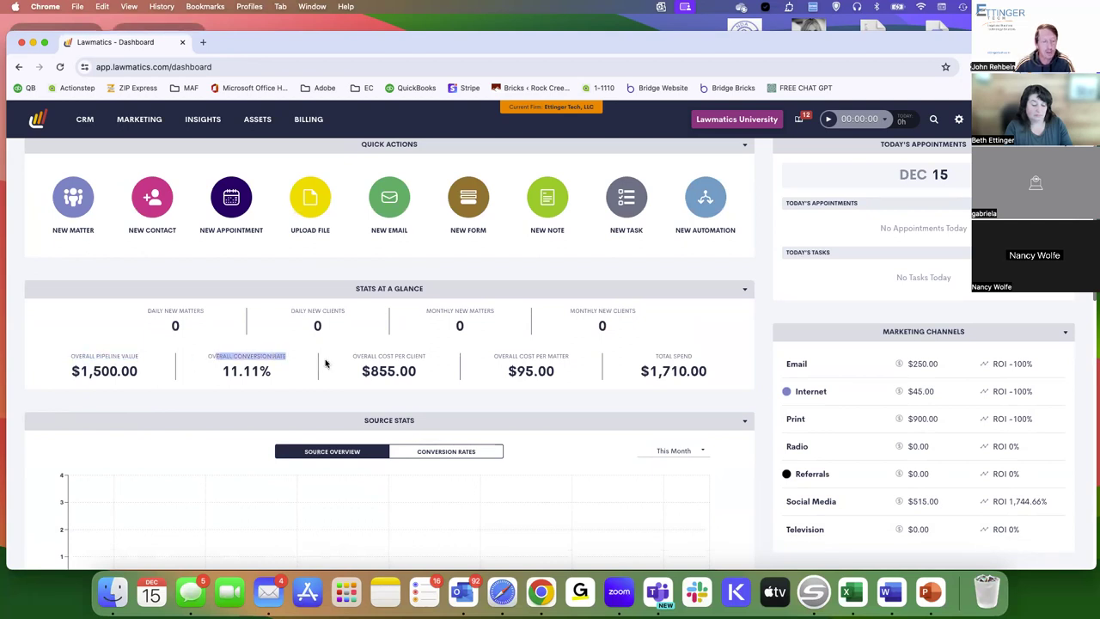
pyautogui.moveTo(354, 355); pyautogui.dragTo(420, 355)
pyautogui.click(420, 355)
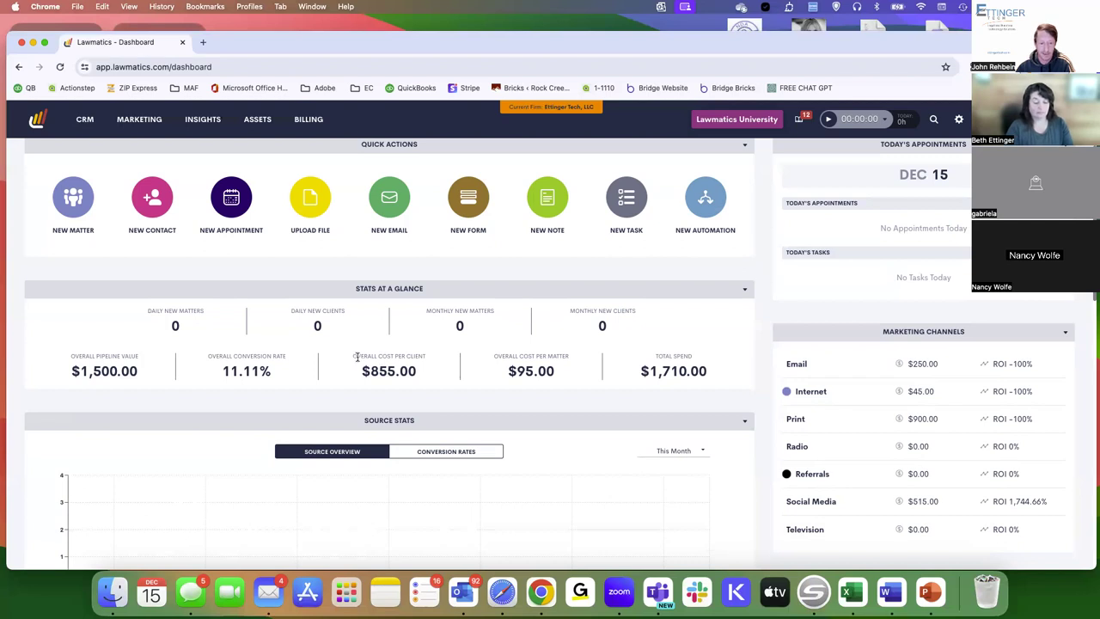
pyautogui.moveTo(361, 370); pyautogui.dragTo(475, 376)
pyautogui.click(441, 371)
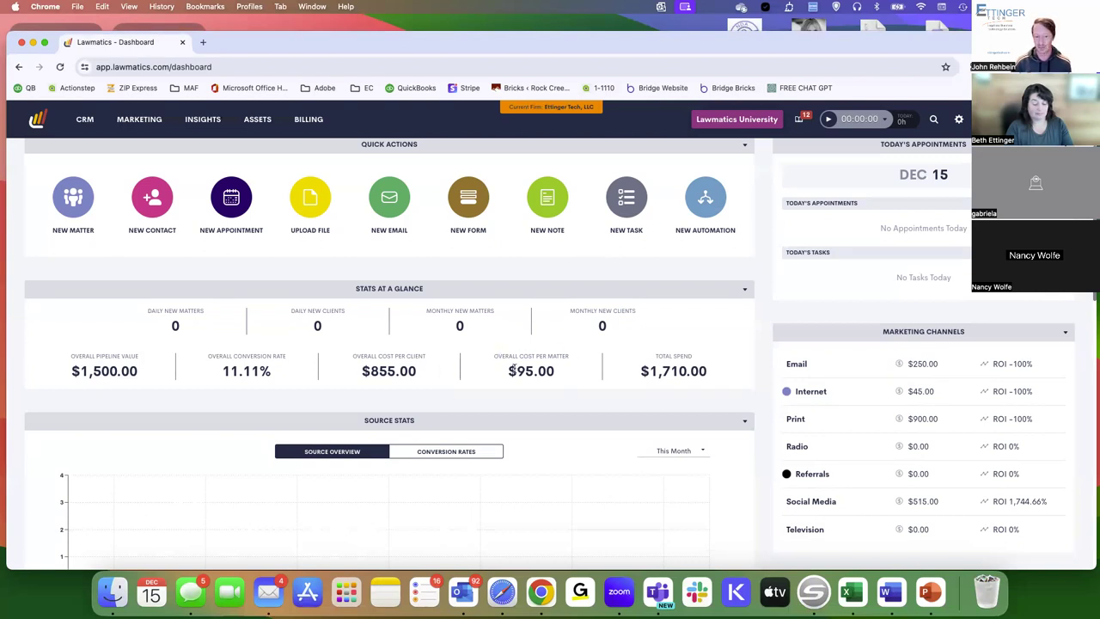
# Examine the dashboard's source stats, matters requiring attention, marketing channels and pipeline/stage data.
pyautogui.scroll(-3, 582, 396)
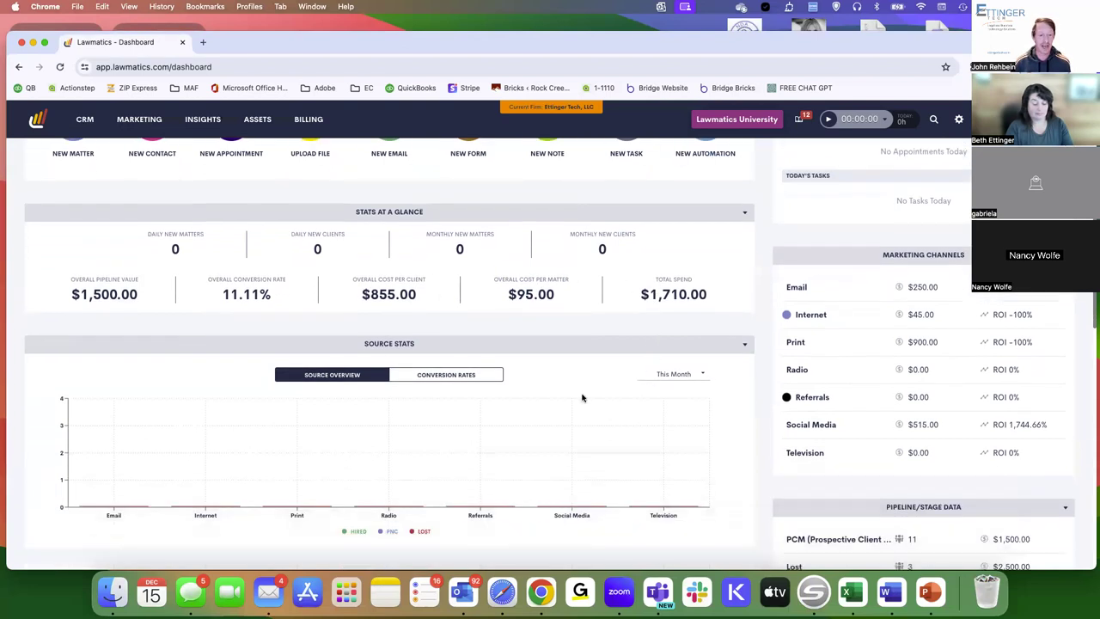
pyautogui.scroll(-8, 386, 437)
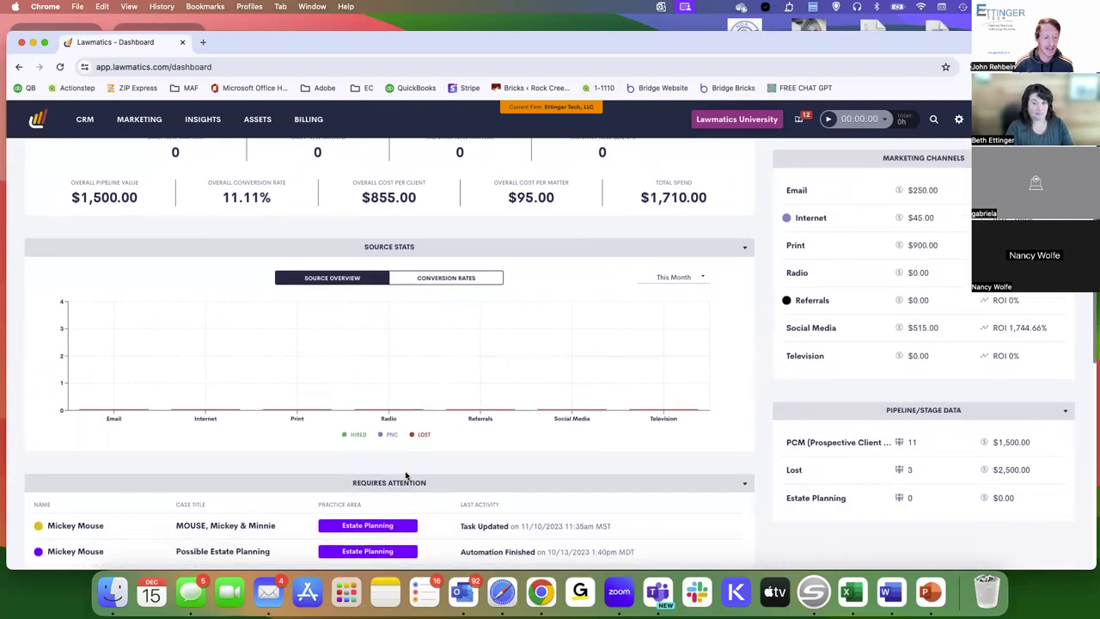
pyautogui.scroll(6, 406, 474)
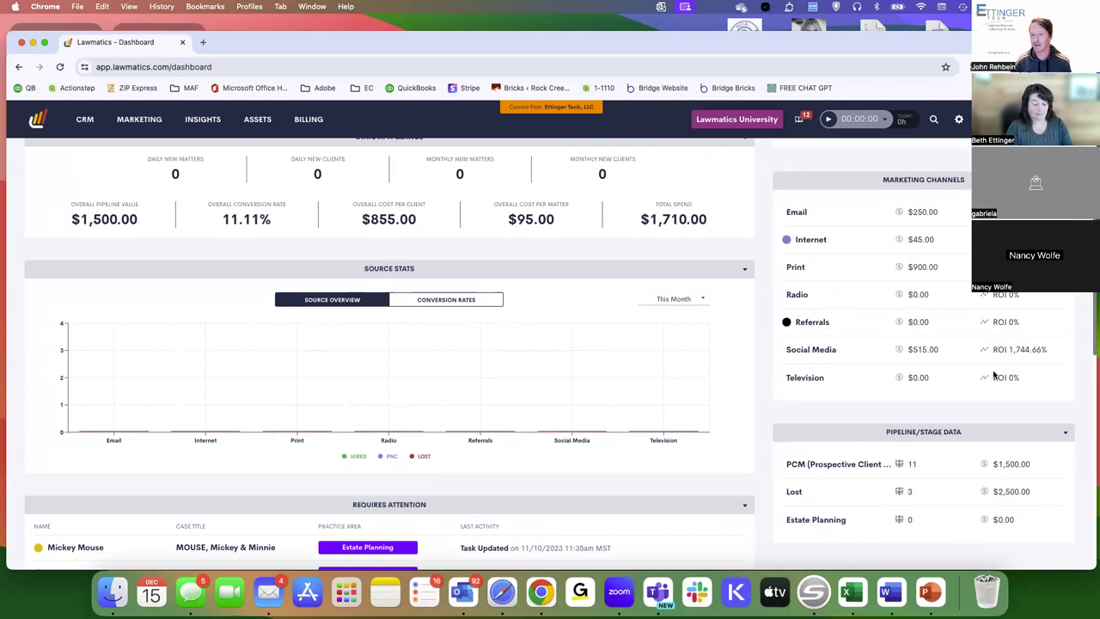
pyautogui.scroll(-2, 938, 418)
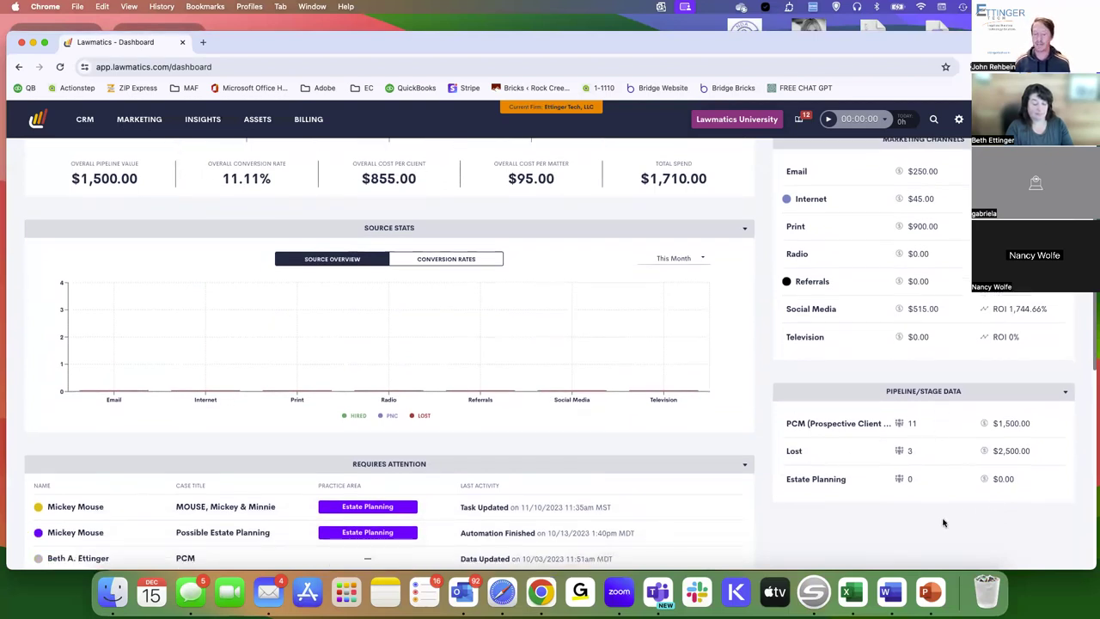
pyautogui.scroll(5, 943, 520)
pyautogui.scroll(1, 942, 521)
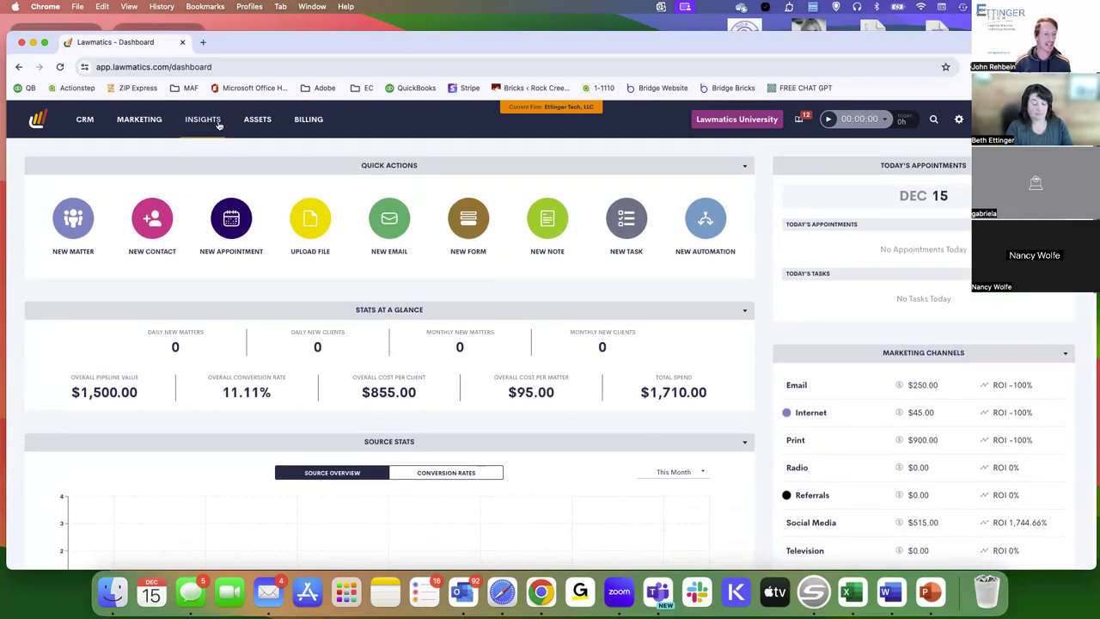
# Open the list of saved matter reports in Reporting.
pyautogui.moveTo(245, 122)
pyautogui.moveTo(206, 124)
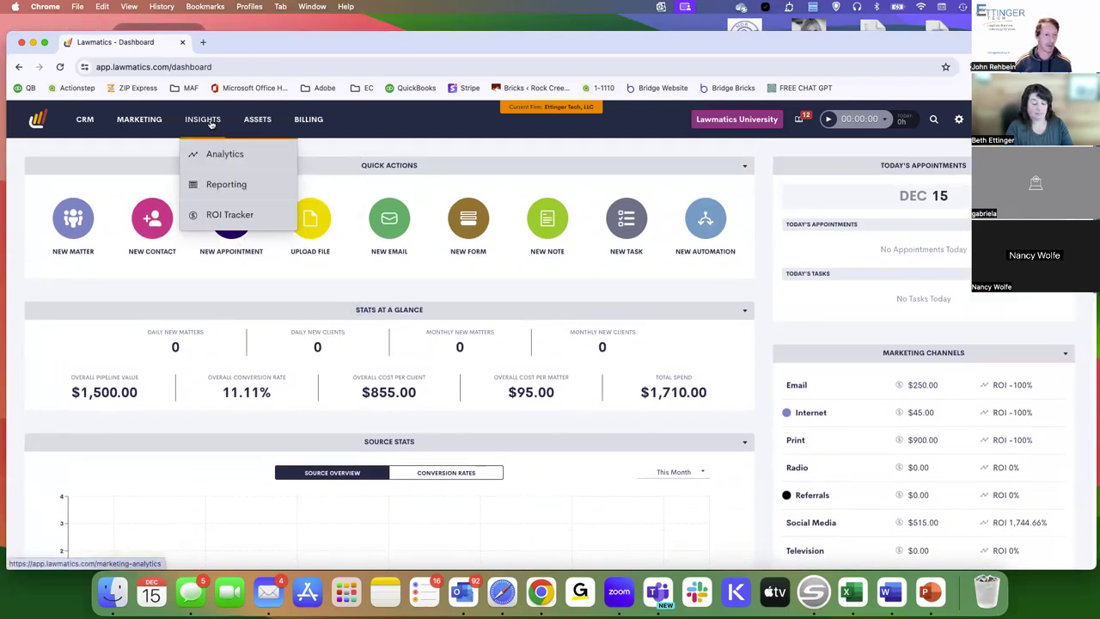
pyautogui.click(221, 184)
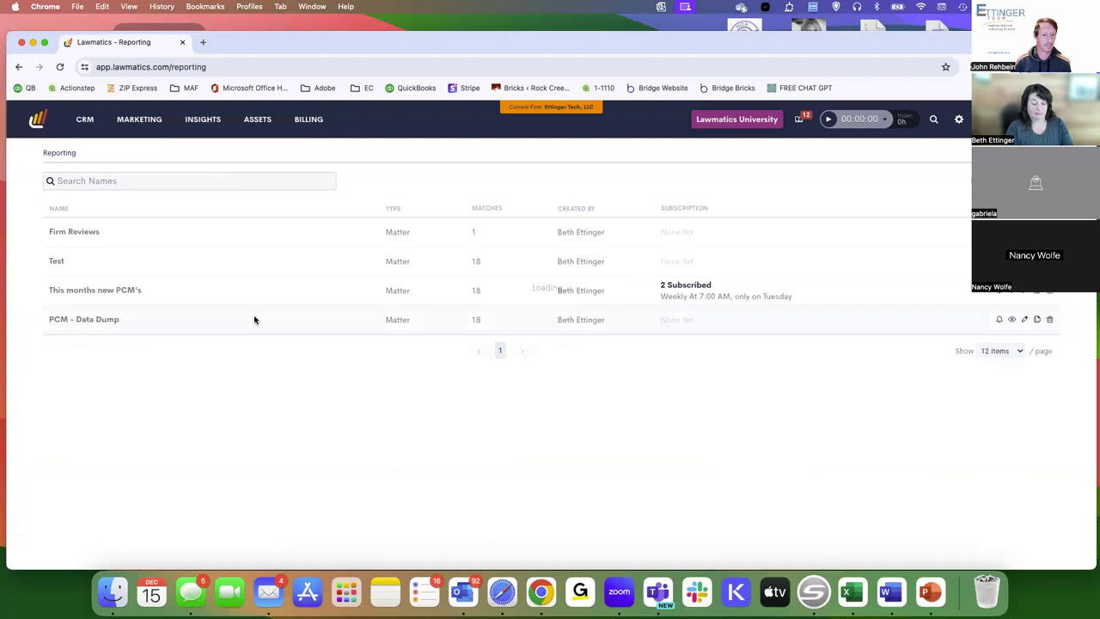
# Open Marketing Analytics and view the available date range options.
pyautogui.moveTo(215, 121)
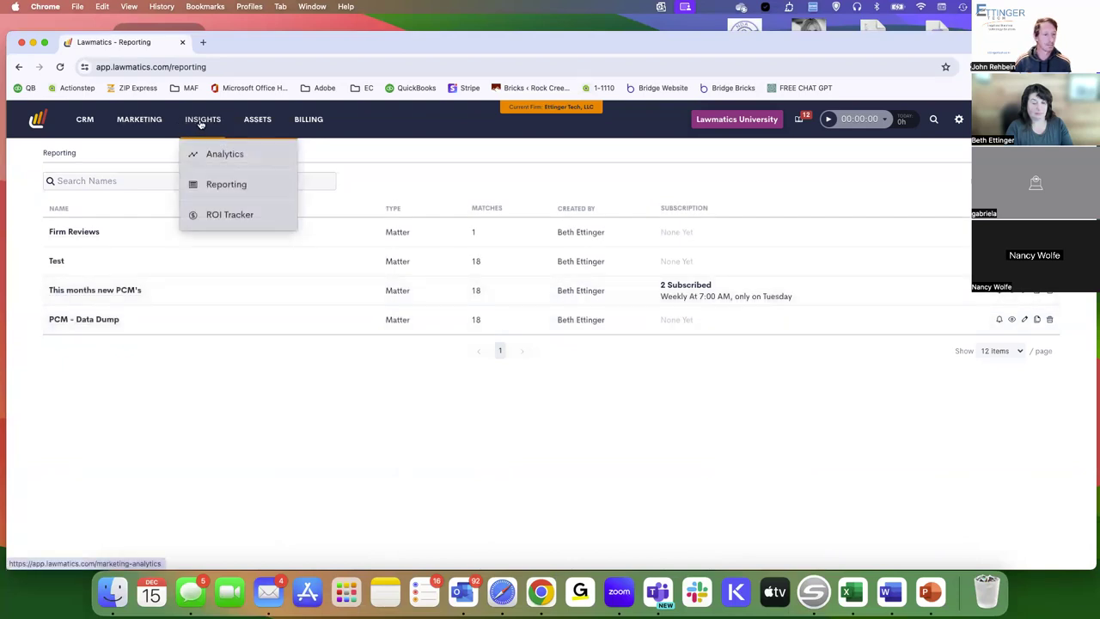
pyautogui.click(217, 154)
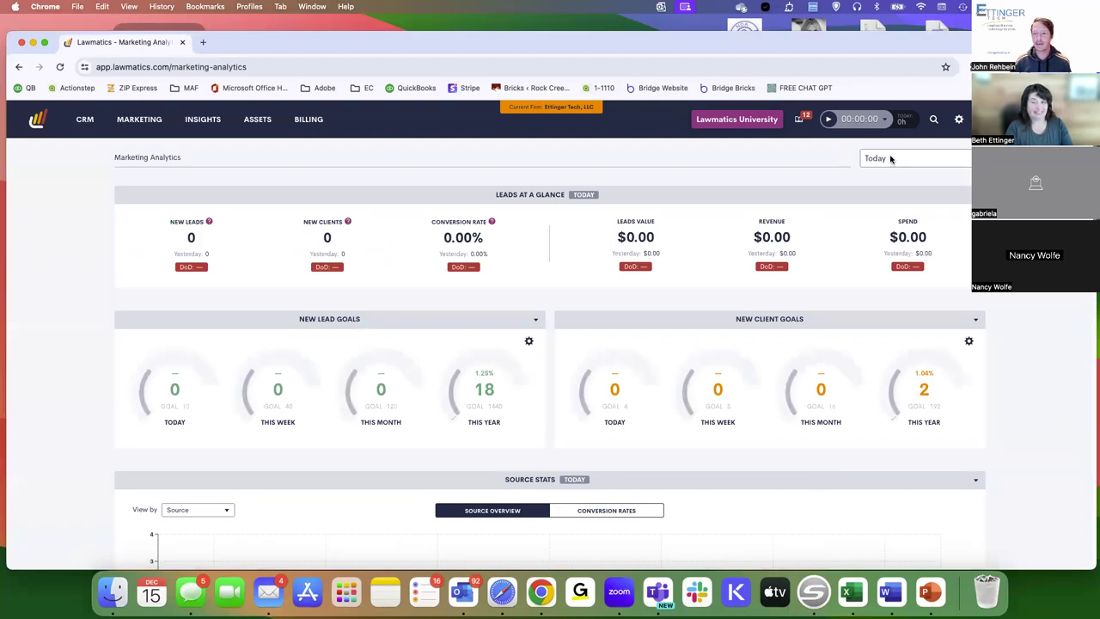
pyautogui.click(891, 158)
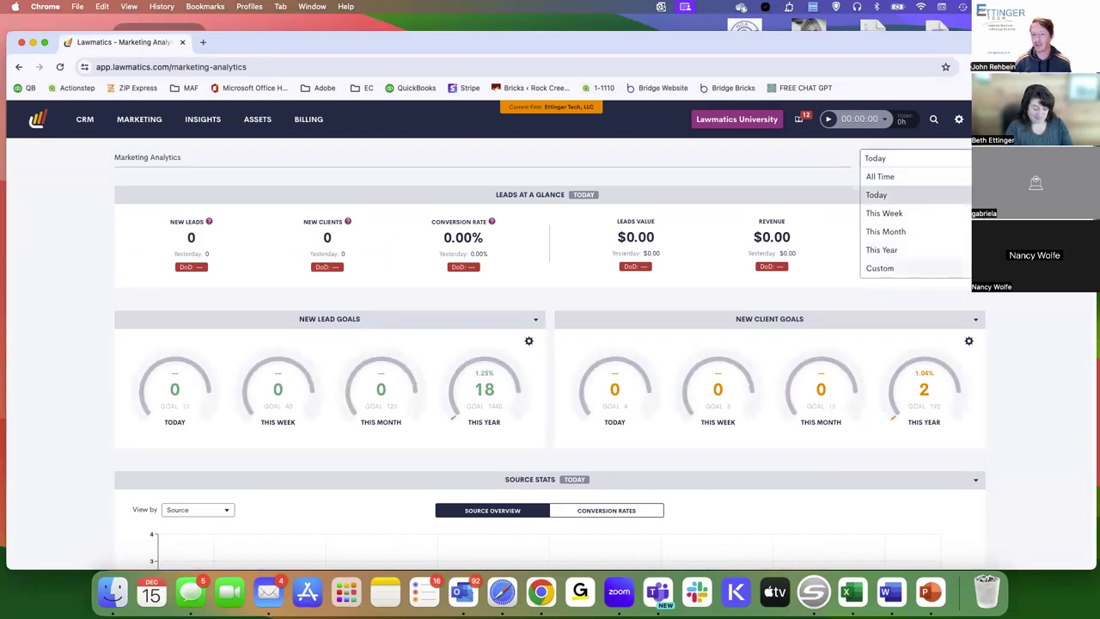
pyautogui.click(931, 282)
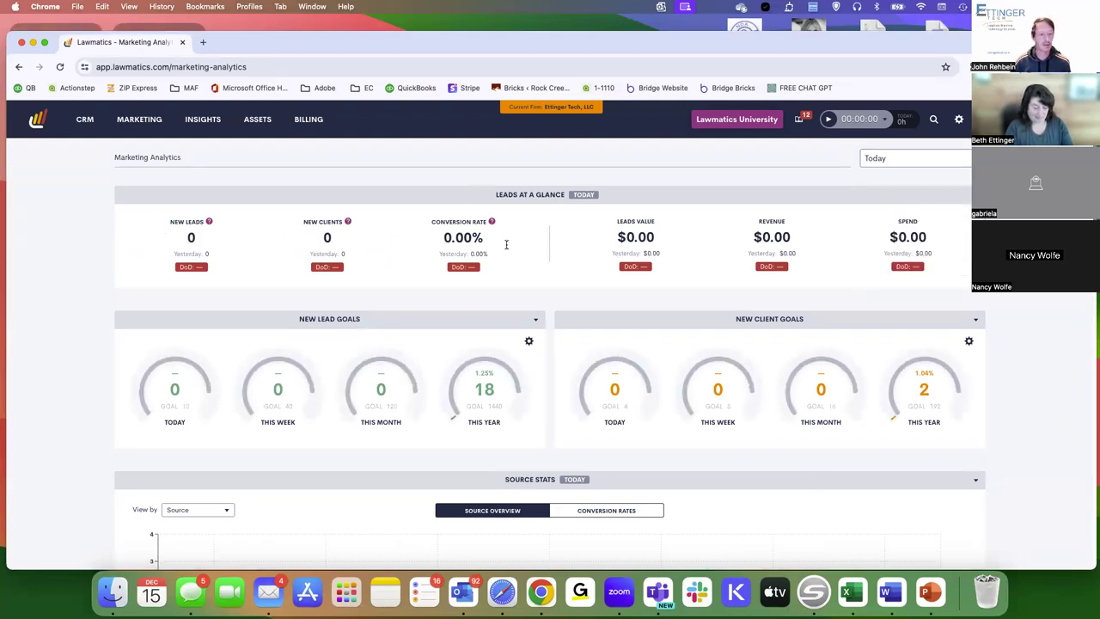
# Set the New Lead Goals to 3 today, 10 this week, 40 this month and 480 this year, and save them.
pyautogui.scroll(-2, 361, 335)
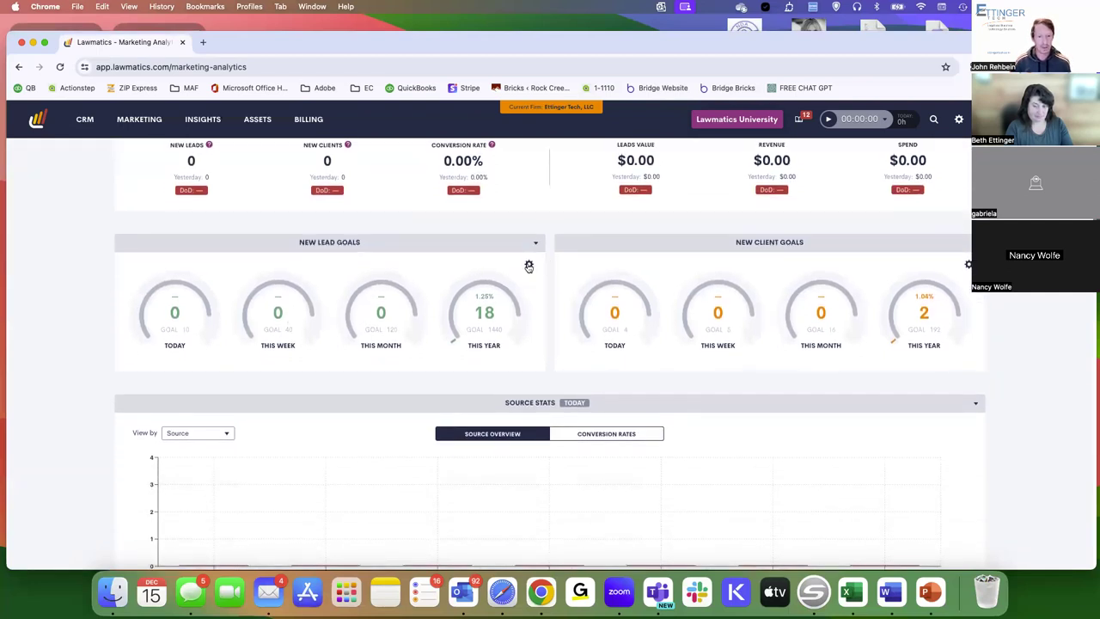
pyautogui.click(529, 263)
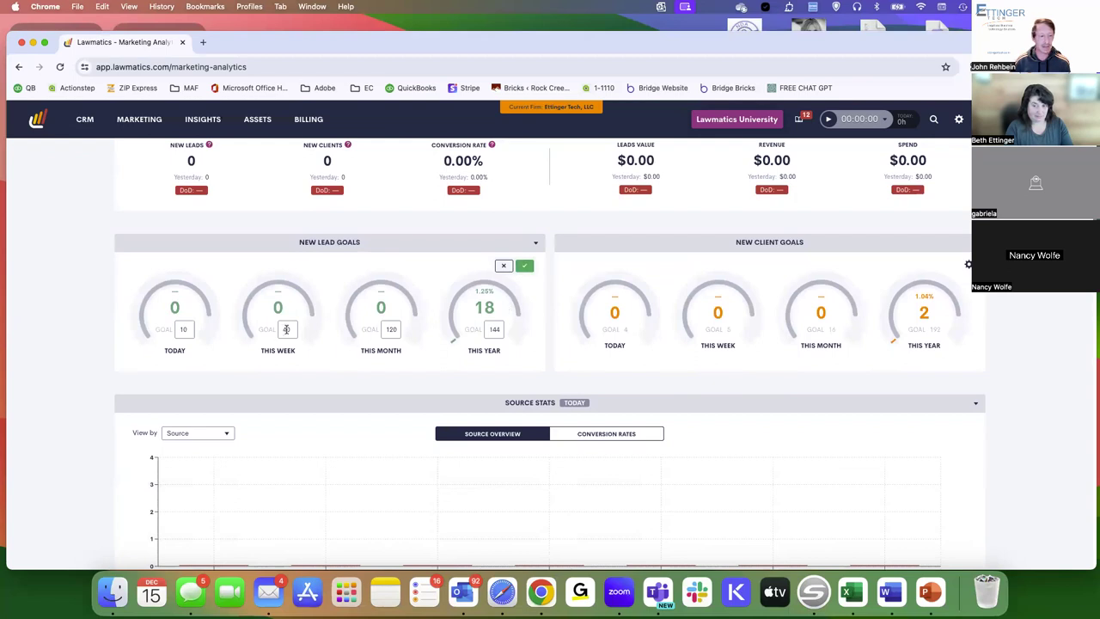
pyautogui.moveTo(189, 329); pyautogui.dragTo(173, 331)
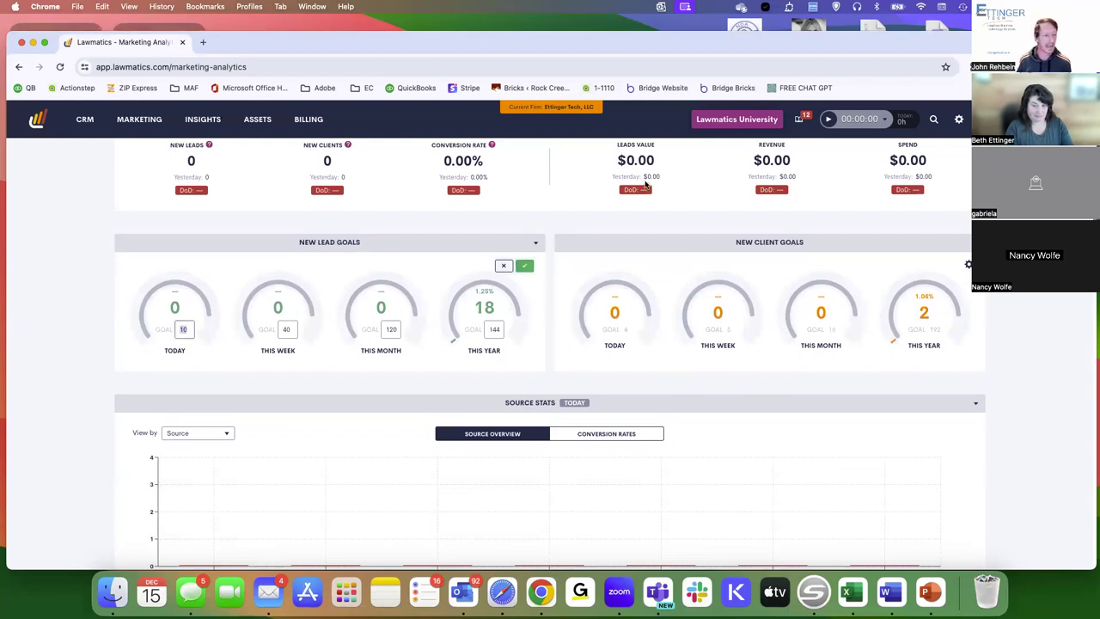
pyautogui.write('3')
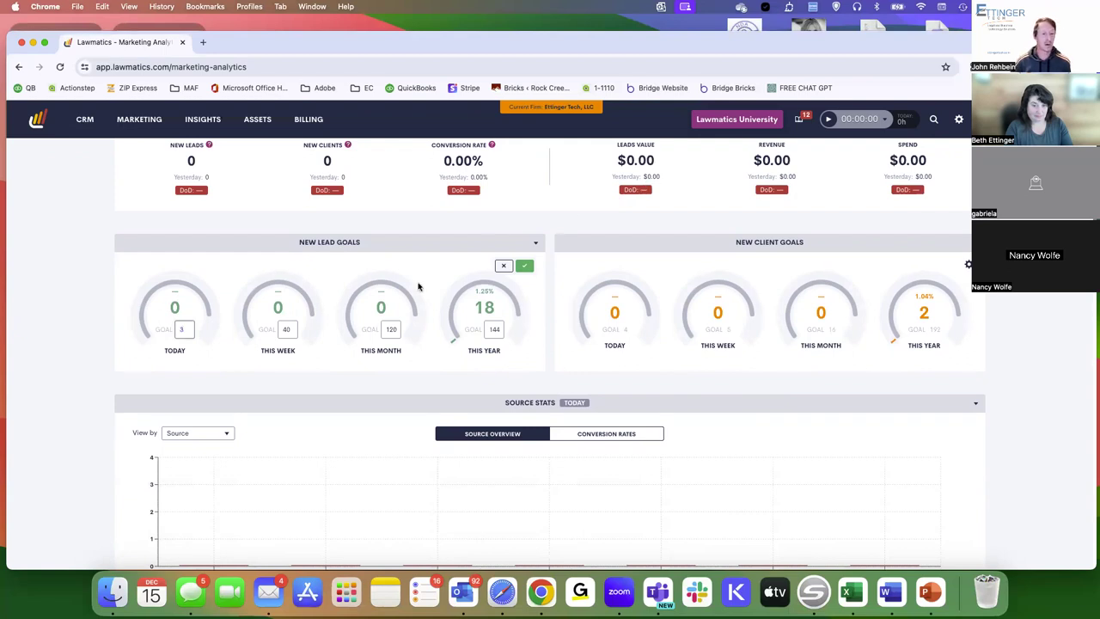
pyautogui.moveTo(292, 329); pyautogui.dragTo(269, 329)
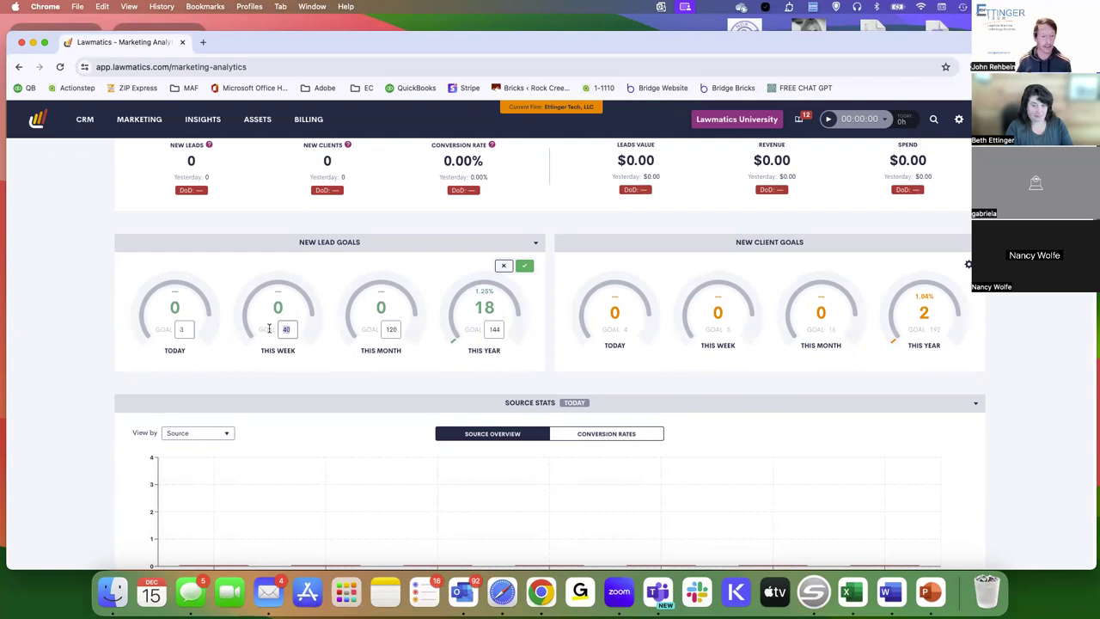
pyautogui.write('10')
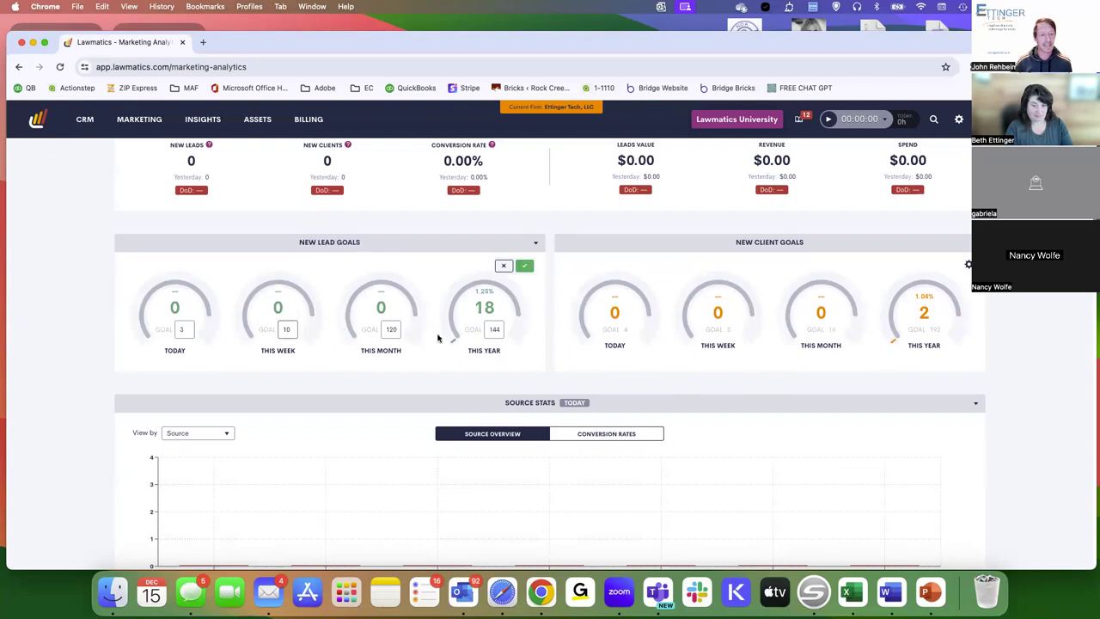
pyautogui.doubleClick(391, 329)
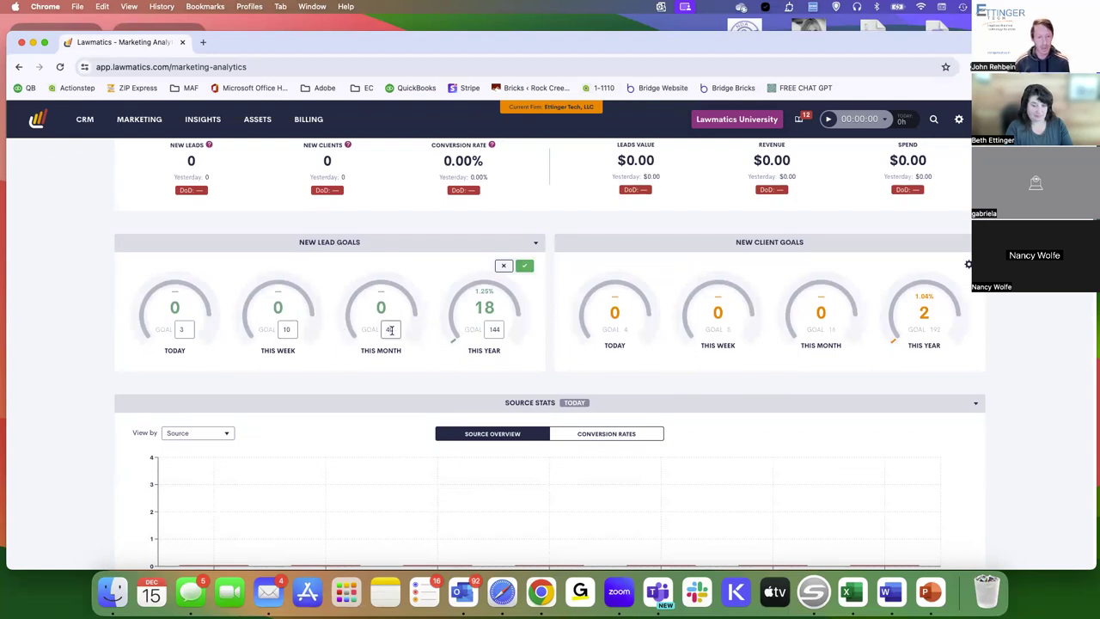
pyautogui.doubleClick(494, 329)
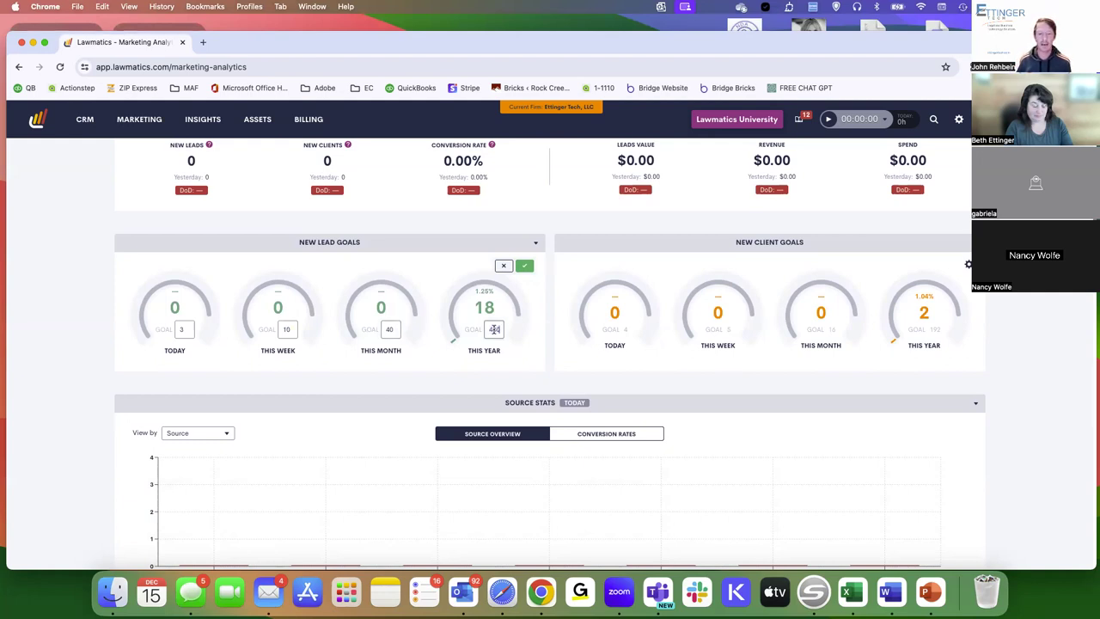
pyautogui.click(524, 265)
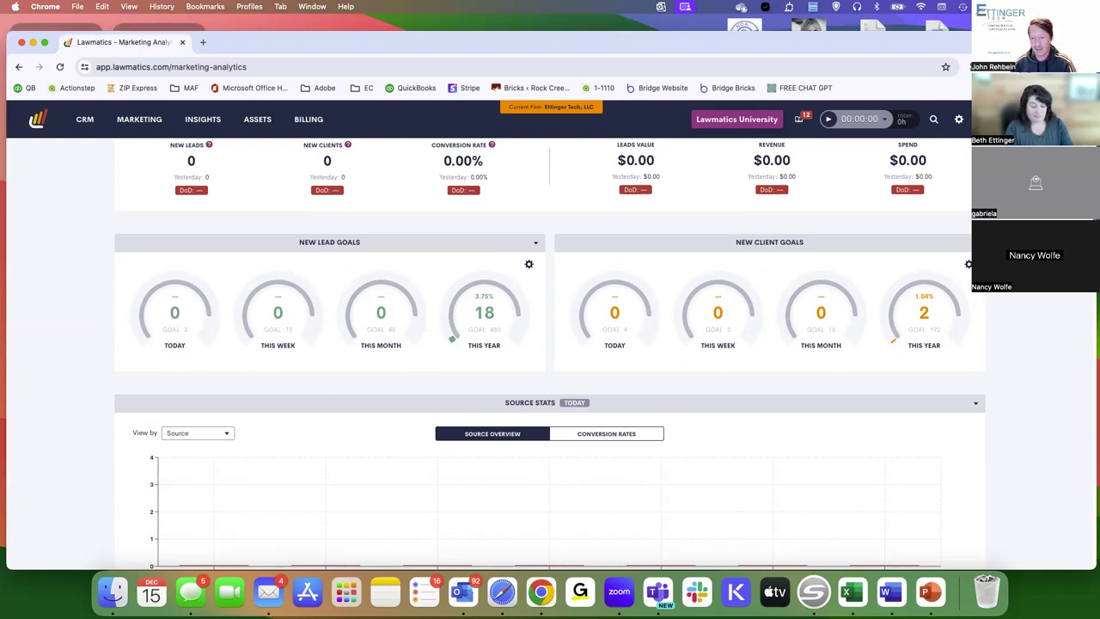
# Set the New Client Goals to 0 today, 3 this week, 15 this month and 250 this year, and save them.
pyautogui.click(969, 263)
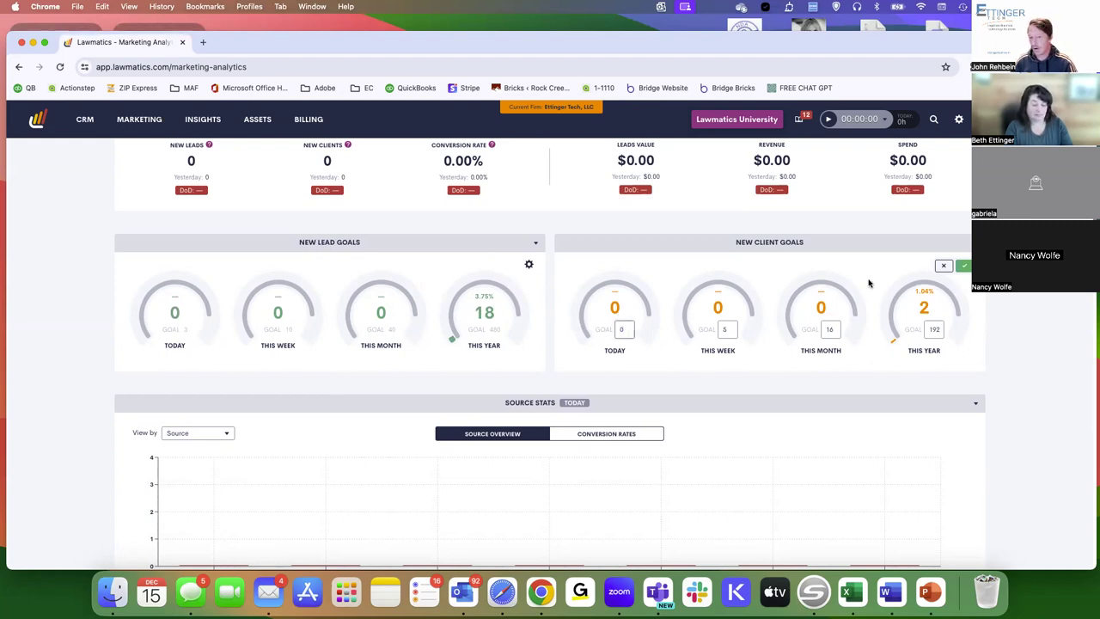
pyautogui.click(727, 332)
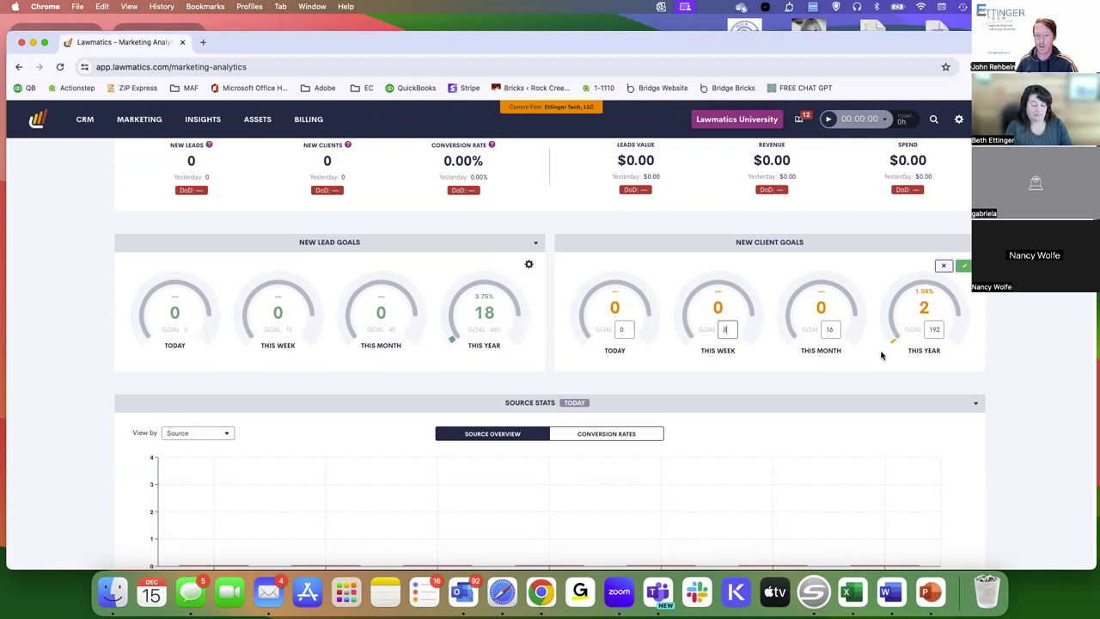
pyautogui.press('BackSpace')
pyautogui.write('3')
pyautogui.press('Tab')
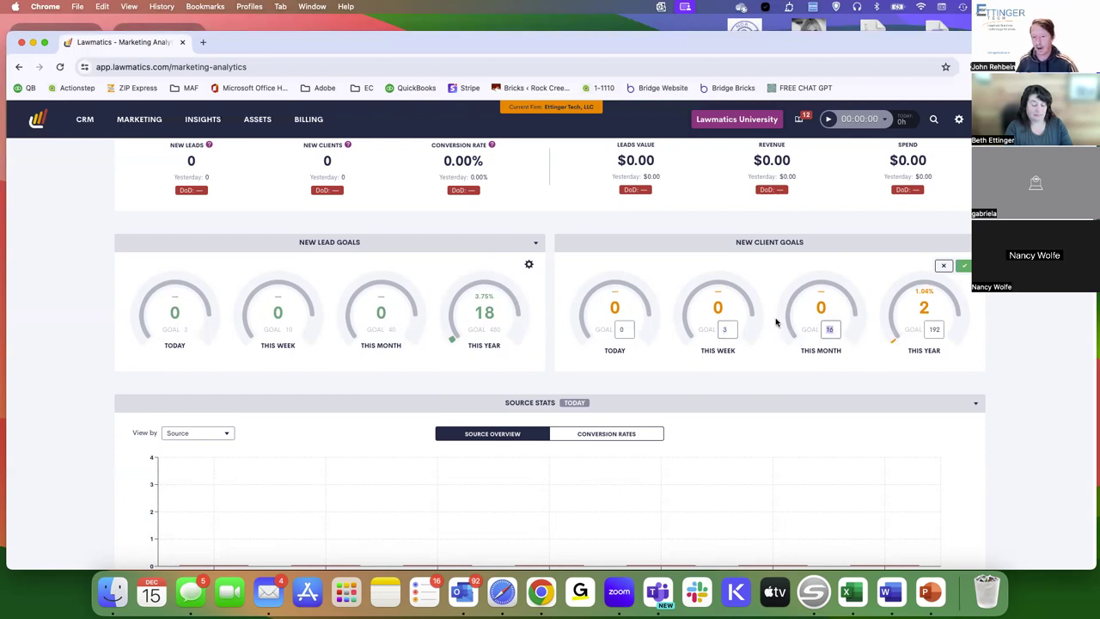
pyautogui.write('15')
pyautogui.doubleClick(934, 330)
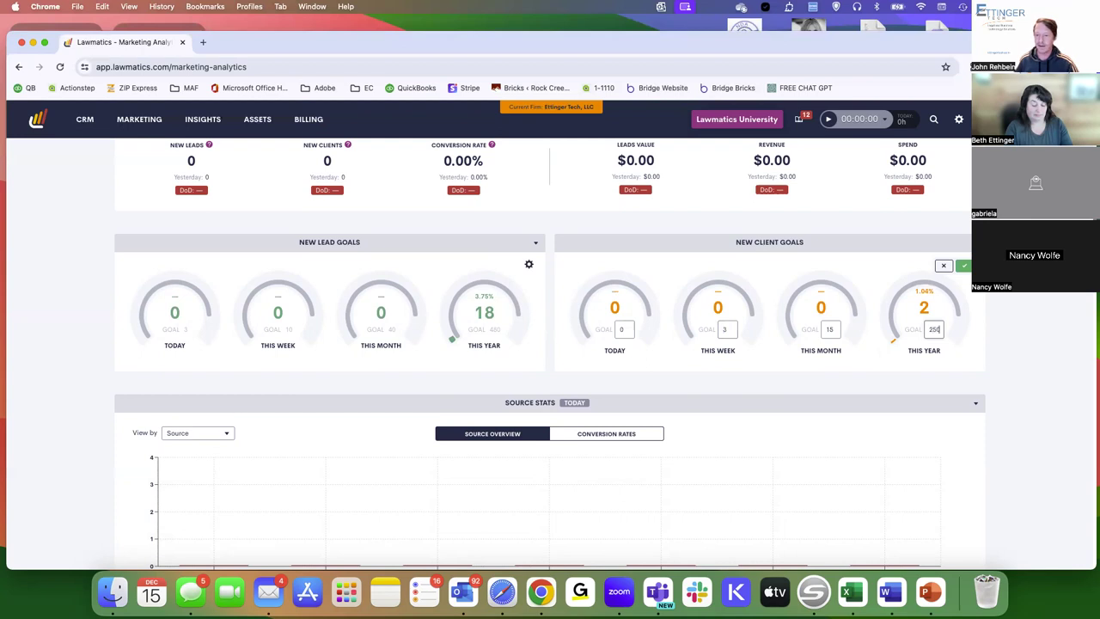
pyautogui.write('250')
pyautogui.click(963, 266)
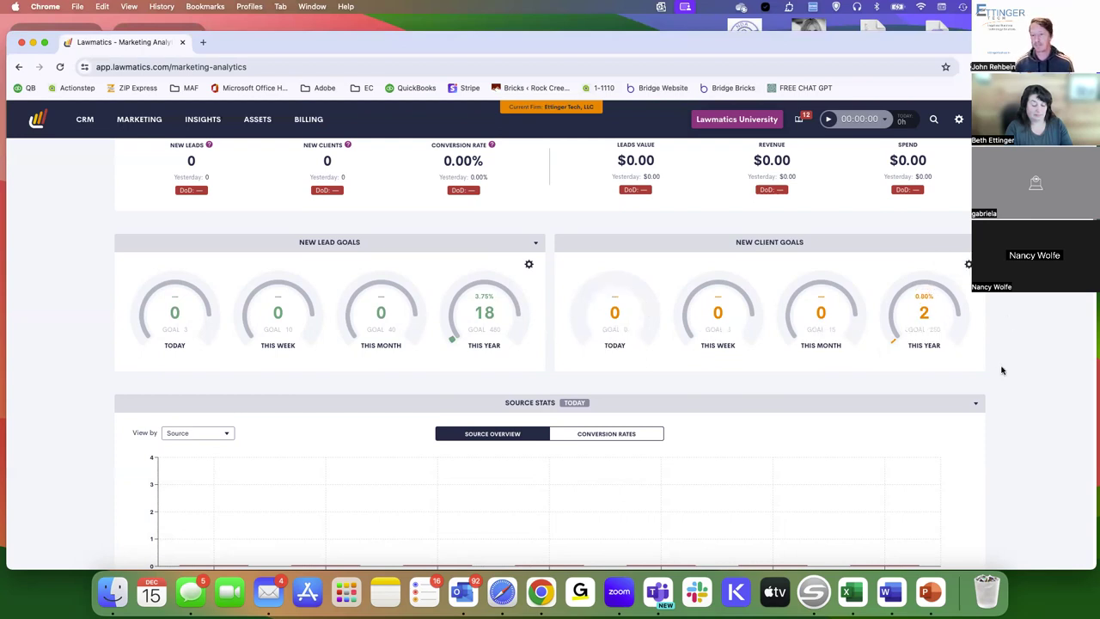
# Compare the Source Overview and Conversion Rates views of the Source Stats chart, toggling the PNC series off and on.
pyautogui.scroll(-3, 1017, 340)
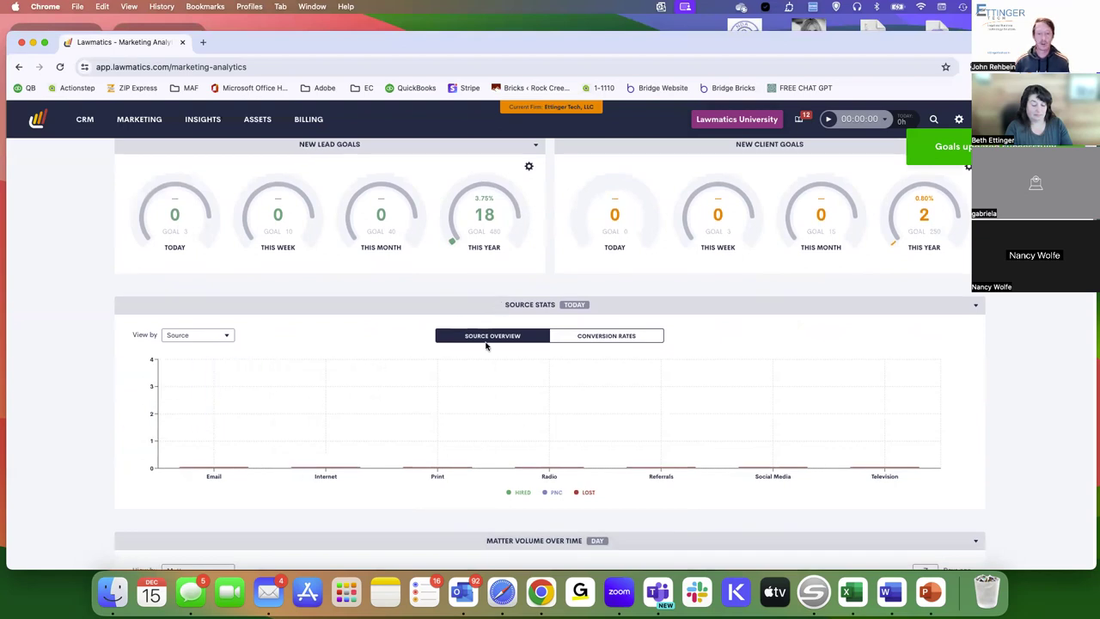
pyautogui.click(614, 336)
pyautogui.click(519, 335)
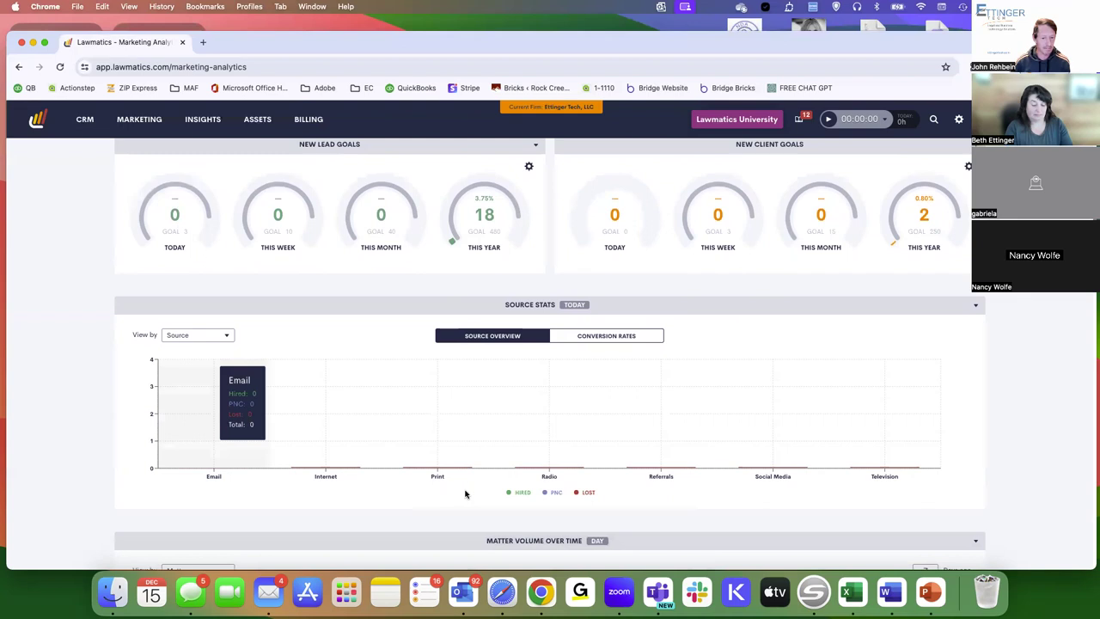
pyautogui.click(555, 493)
pyautogui.click(555, 493)
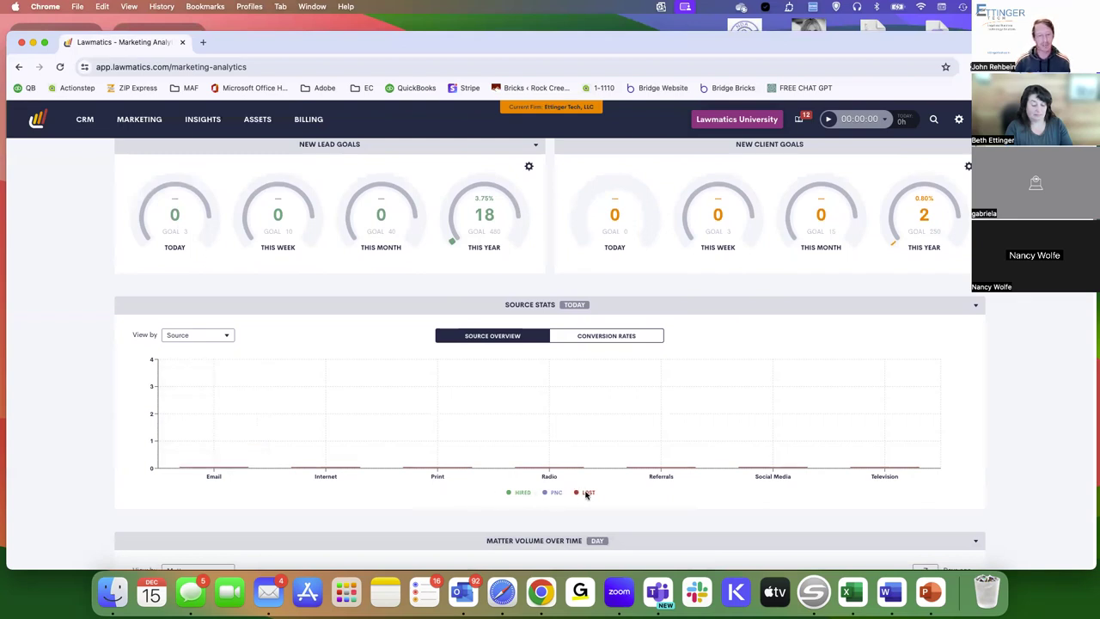
pyautogui.click(611, 337)
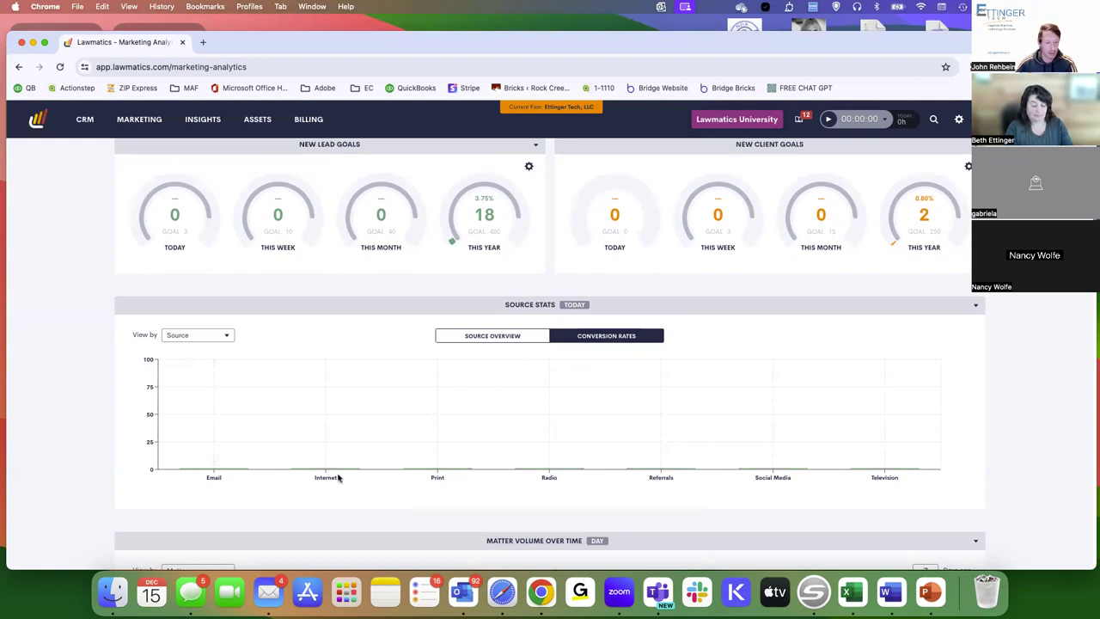
# Set the Matter Volume Over Time chart to cover the last 90 days.
pyautogui.scroll(-5, 339, 476)
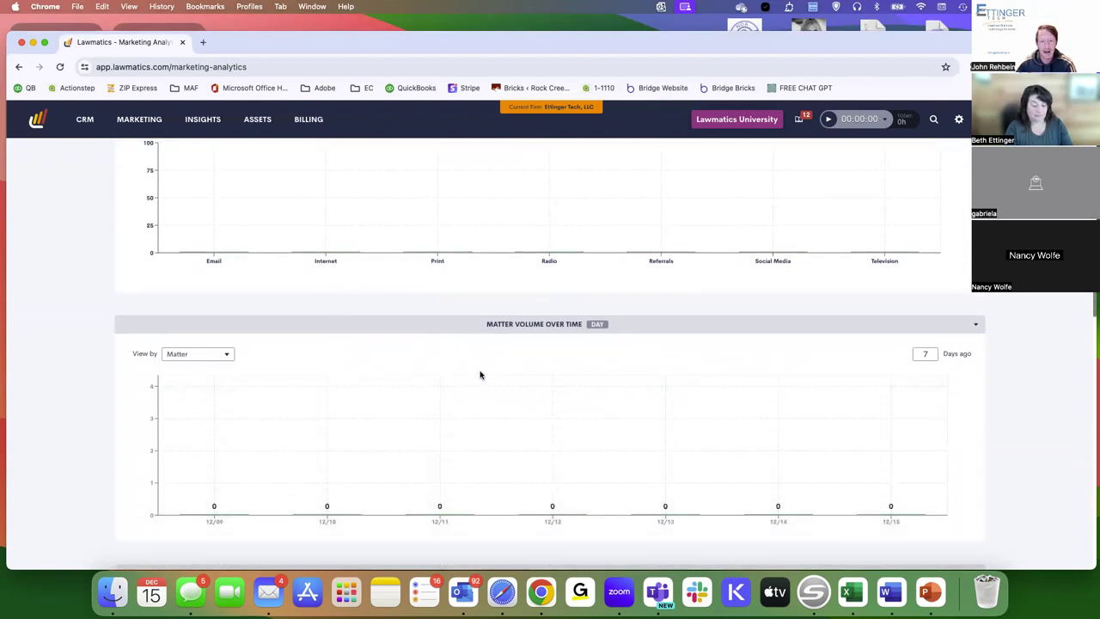
pyautogui.scroll(1, 481, 365)
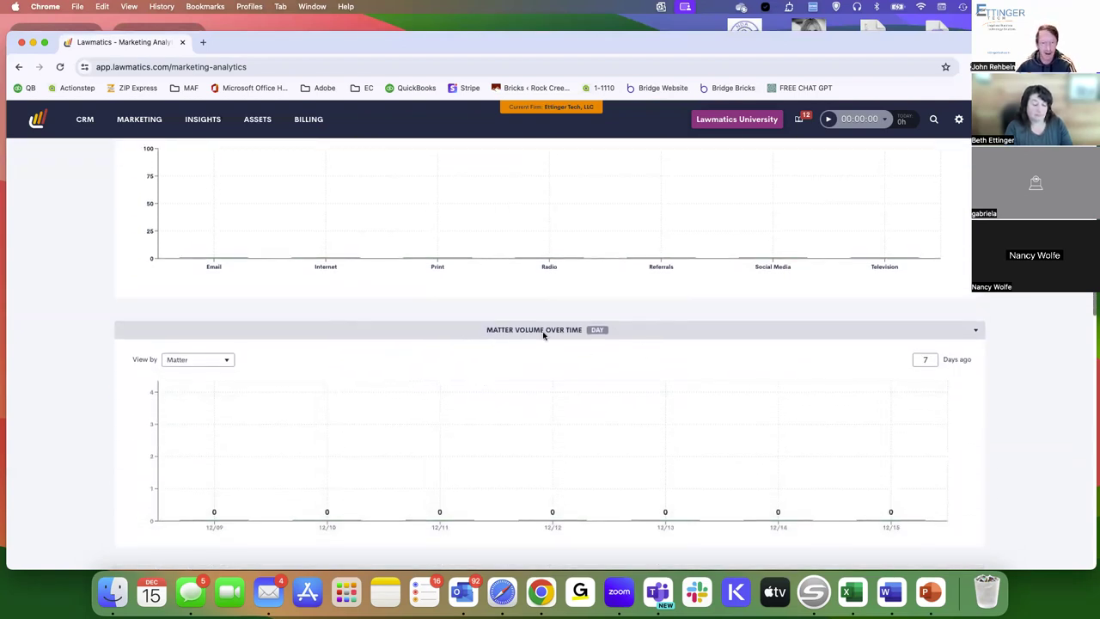
pyautogui.scroll(-1, 508, 487)
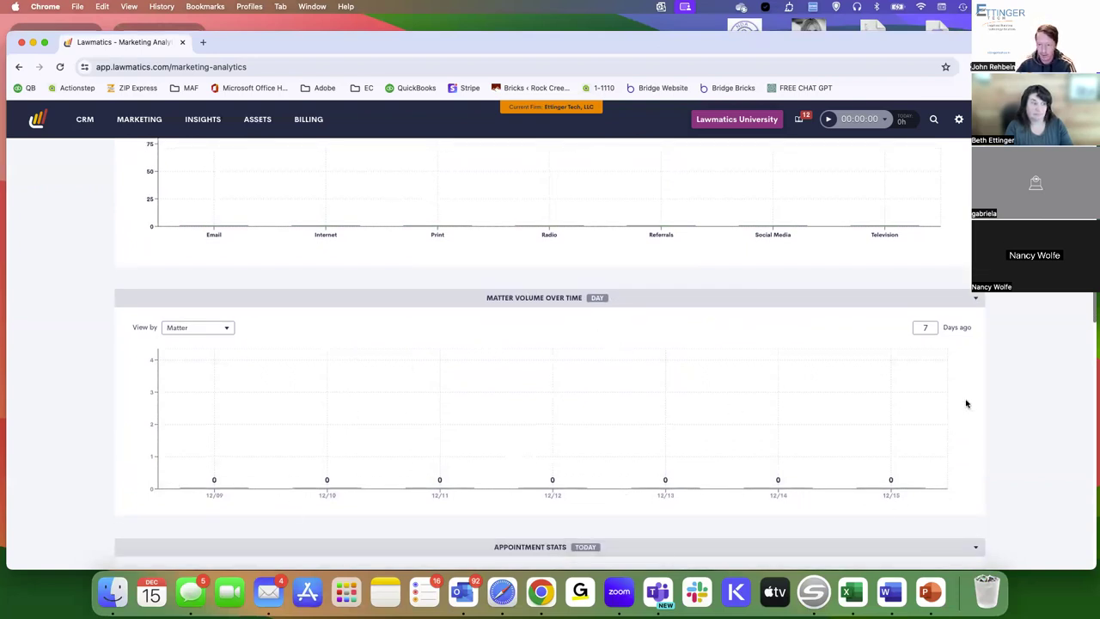
pyautogui.click(928, 328)
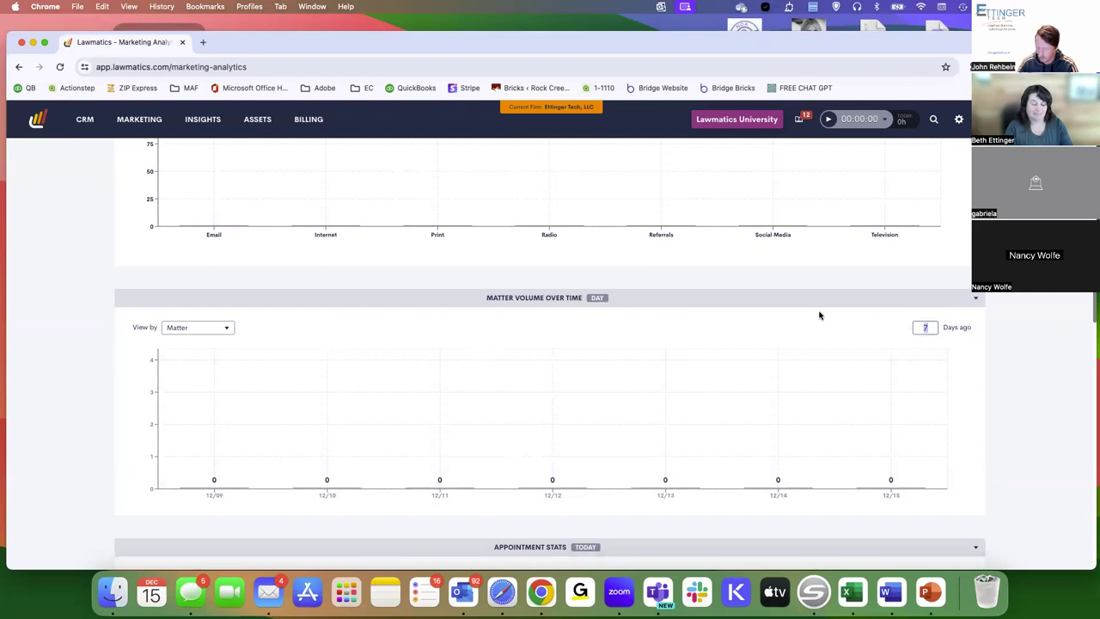
pyautogui.write('90')
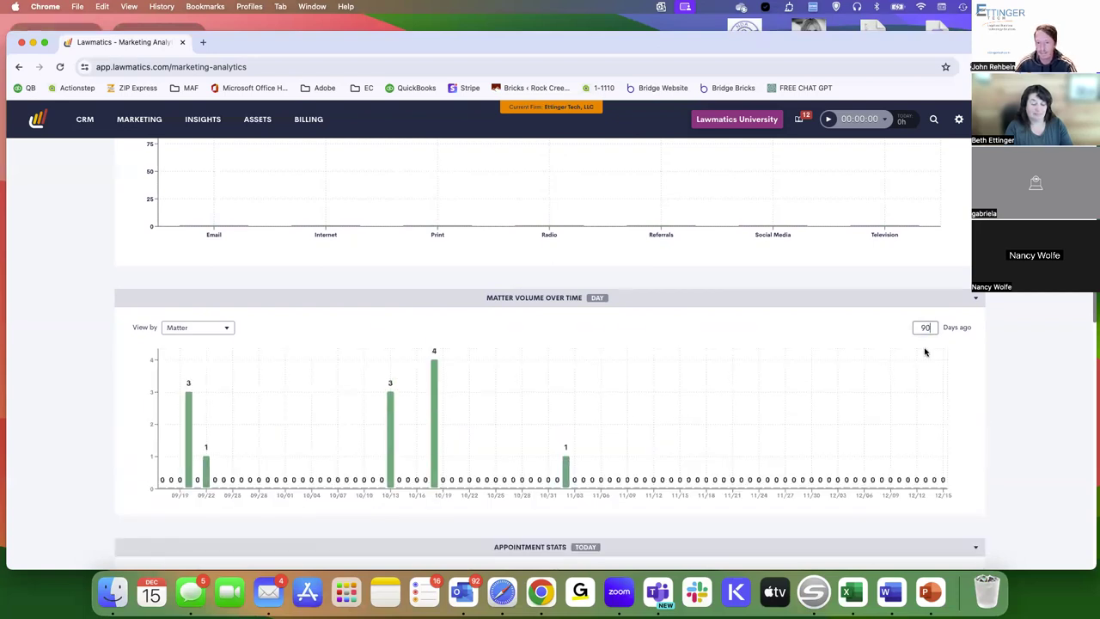
pyautogui.scroll(-1, 781, 420)
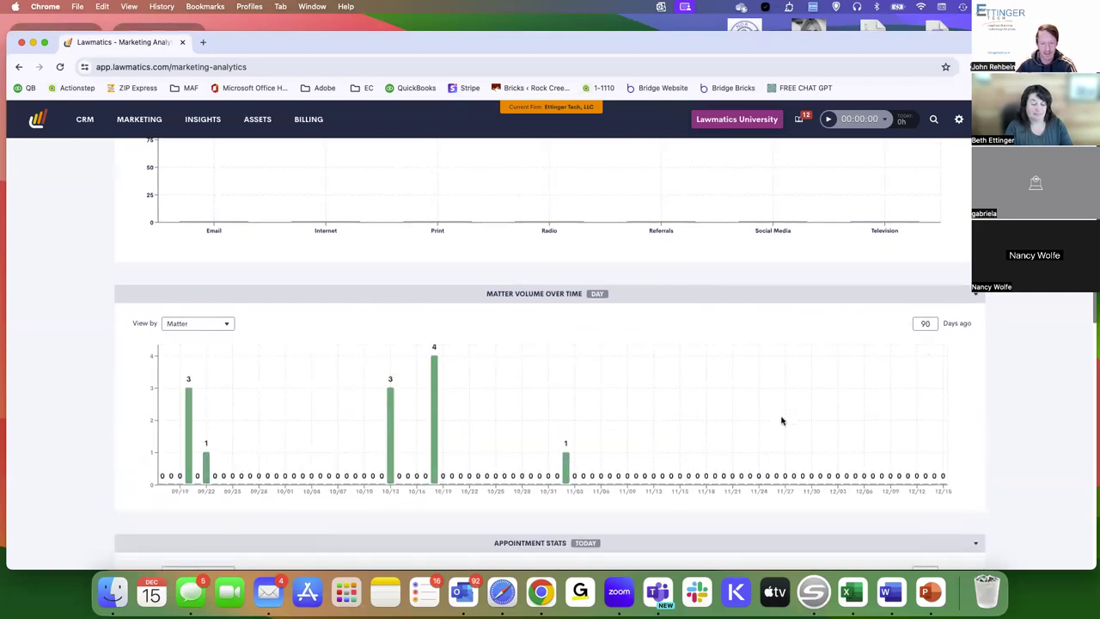
# Examine the Appointment Stats and the Stats by Source figures for leads, clients, revenue and spend, and return to Leads at a Glance.
pyautogui.scroll(-5, 781, 421)
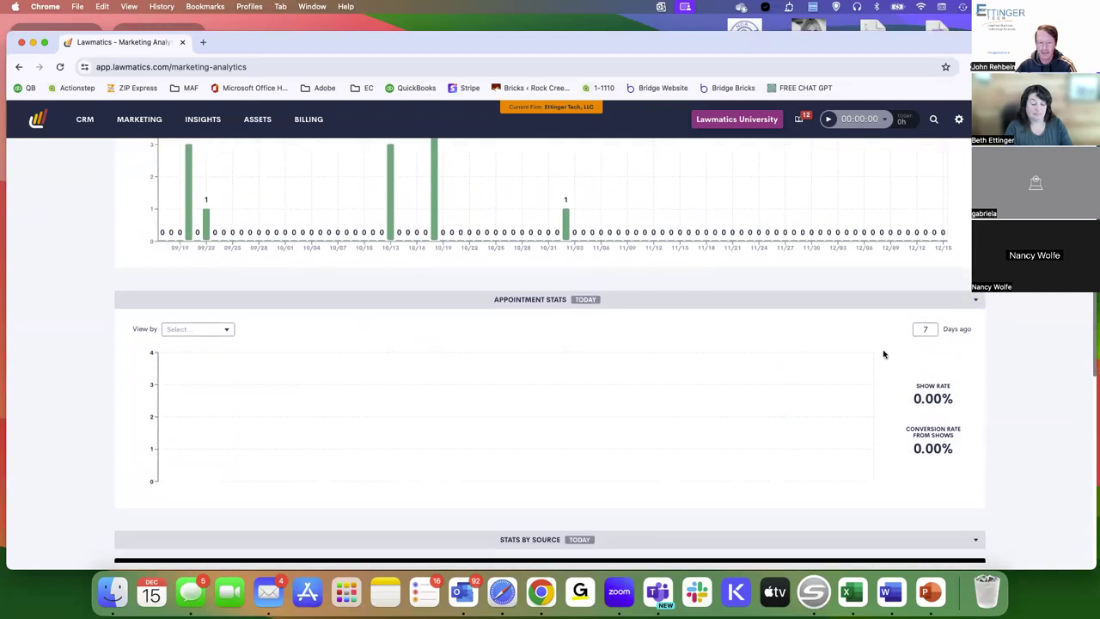
pyautogui.scroll(-5, 601, 437)
pyautogui.scroll(-4, 346, 454)
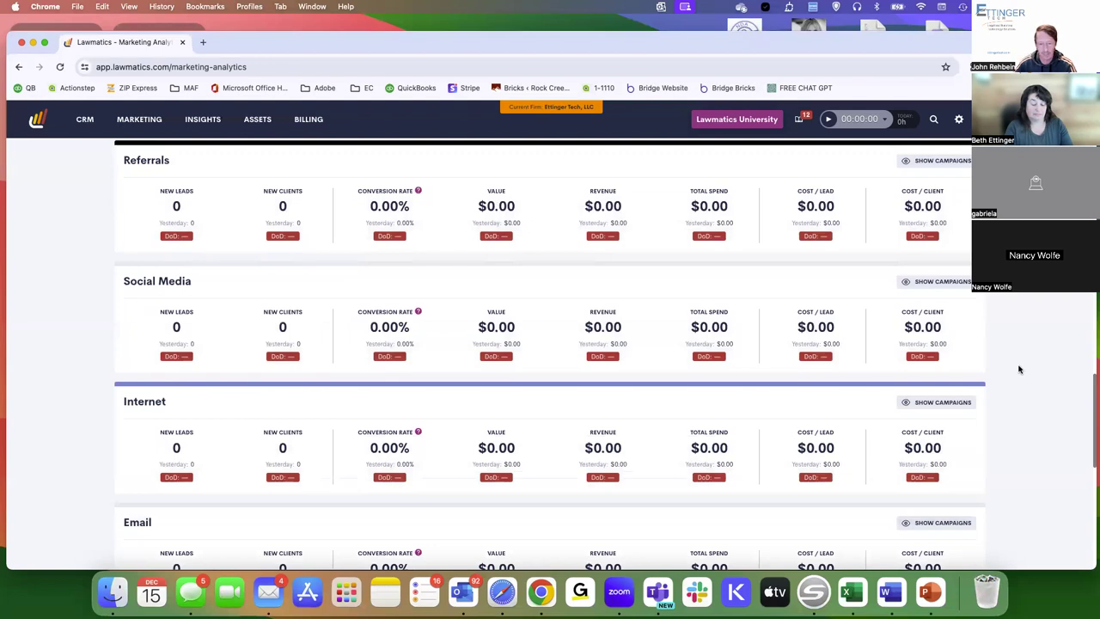
pyautogui.scroll(-1, 580, 485)
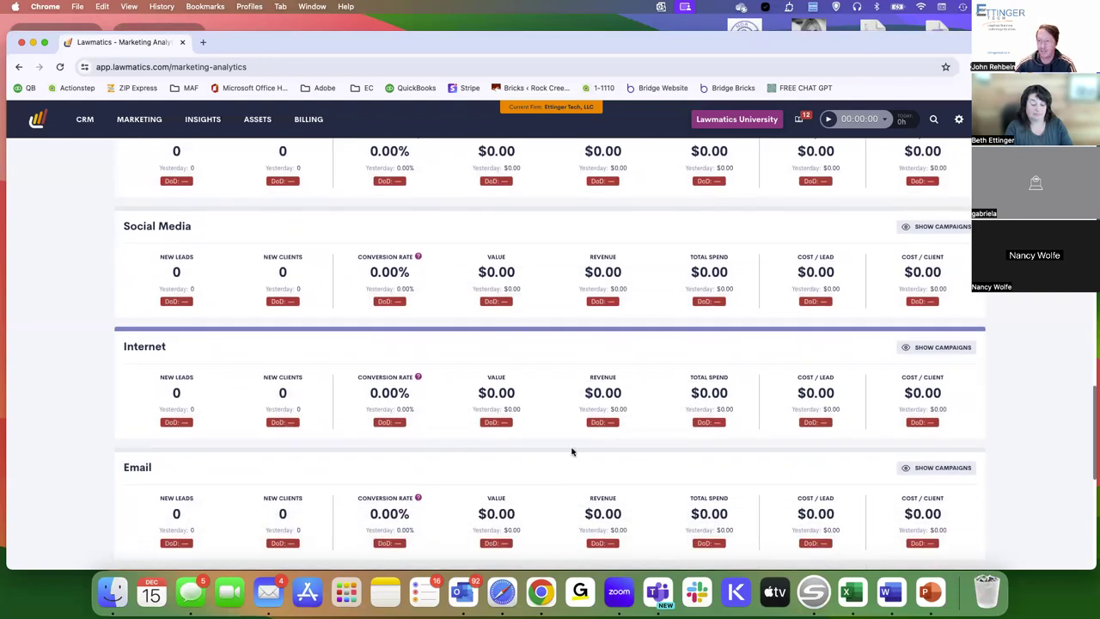
pyautogui.scroll(-3, 571, 451)
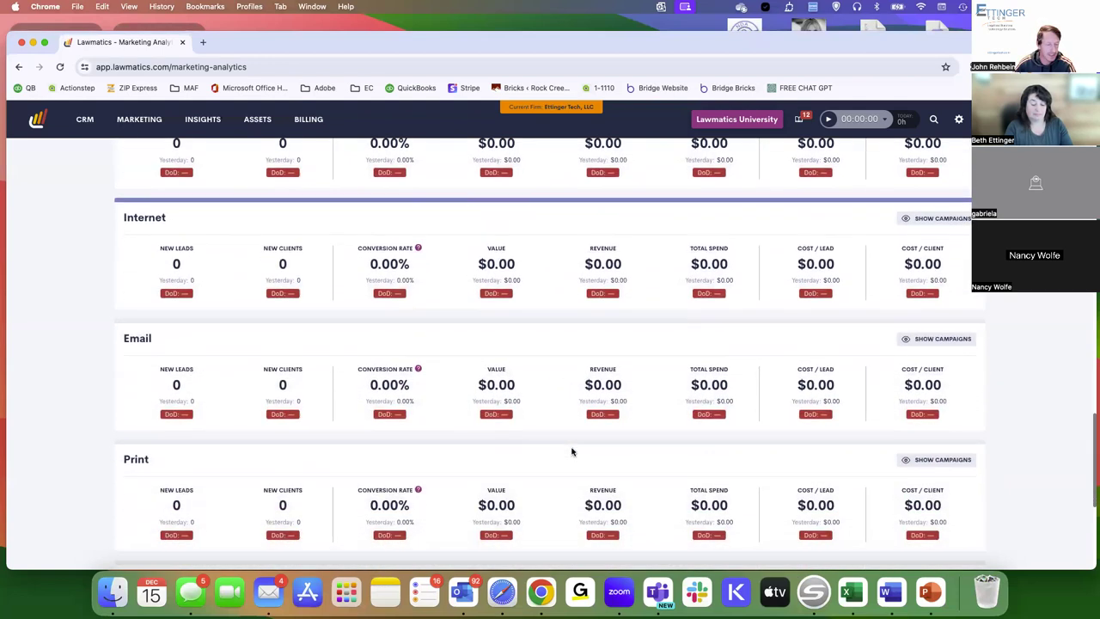
pyautogui.scroll(10, 571, 451)
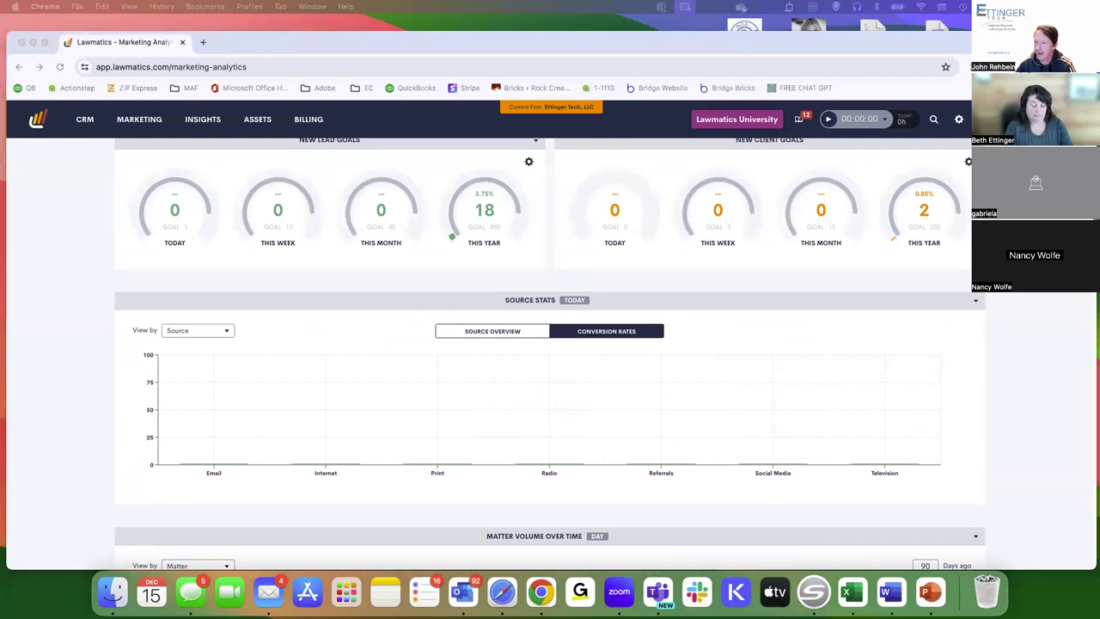
pyautogui.scroll(3, 519, 312)
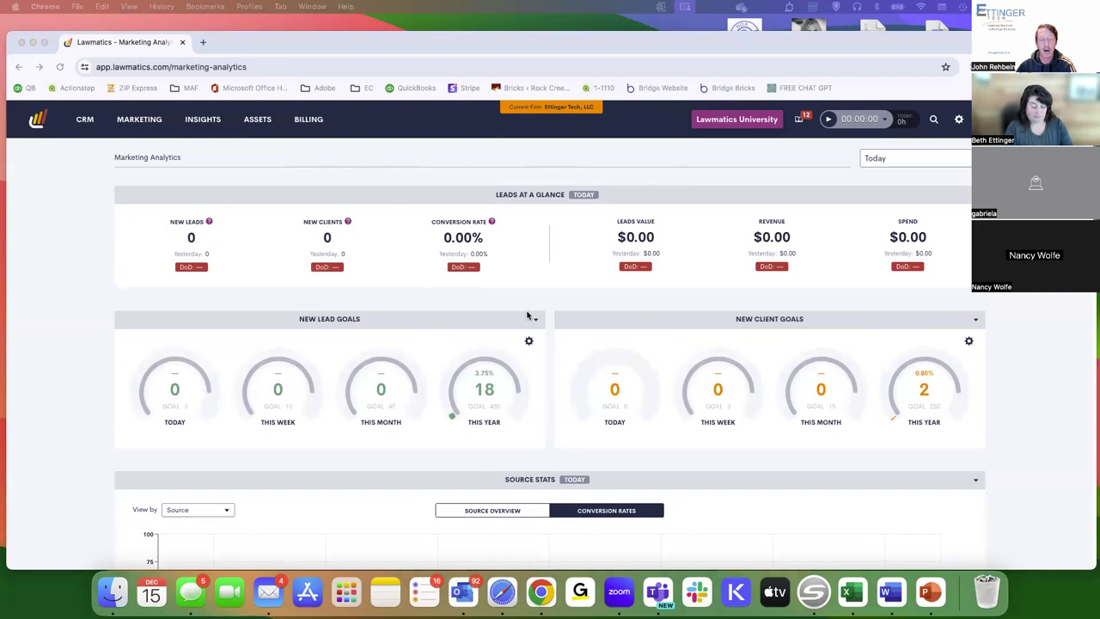
pyautogui.click(519, 176)
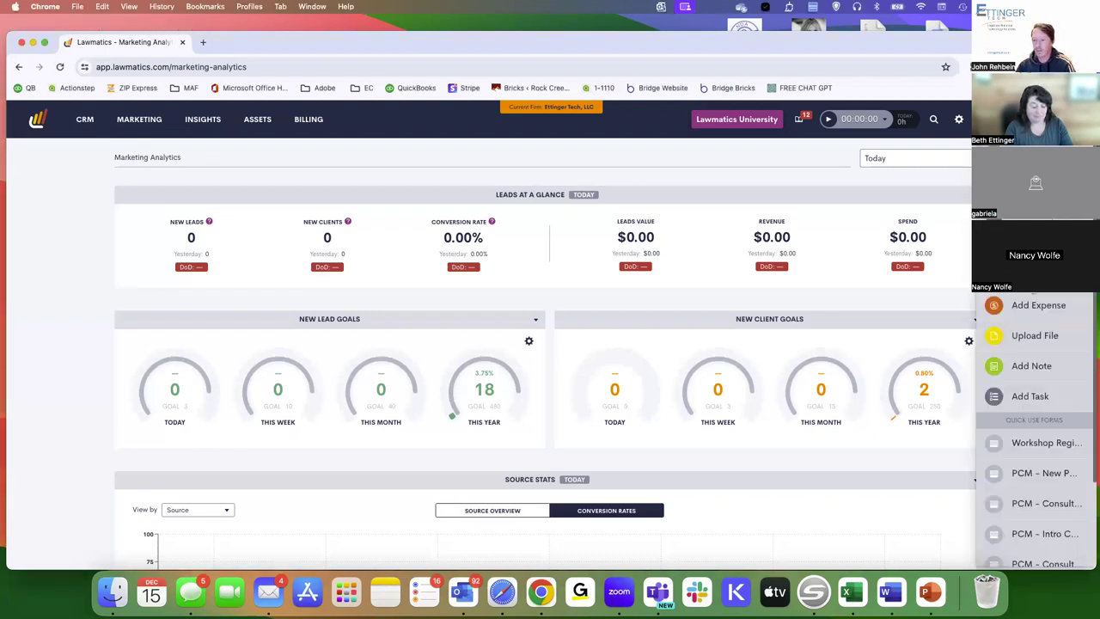
pyautogui.click(1031, 305)
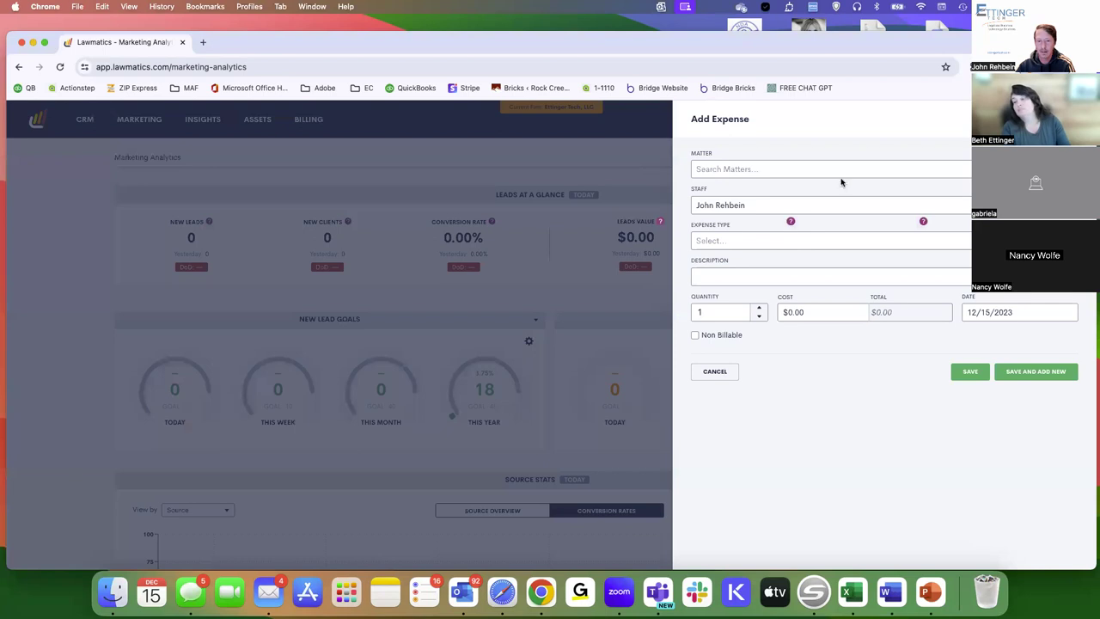
pyautogui.press('Escape')
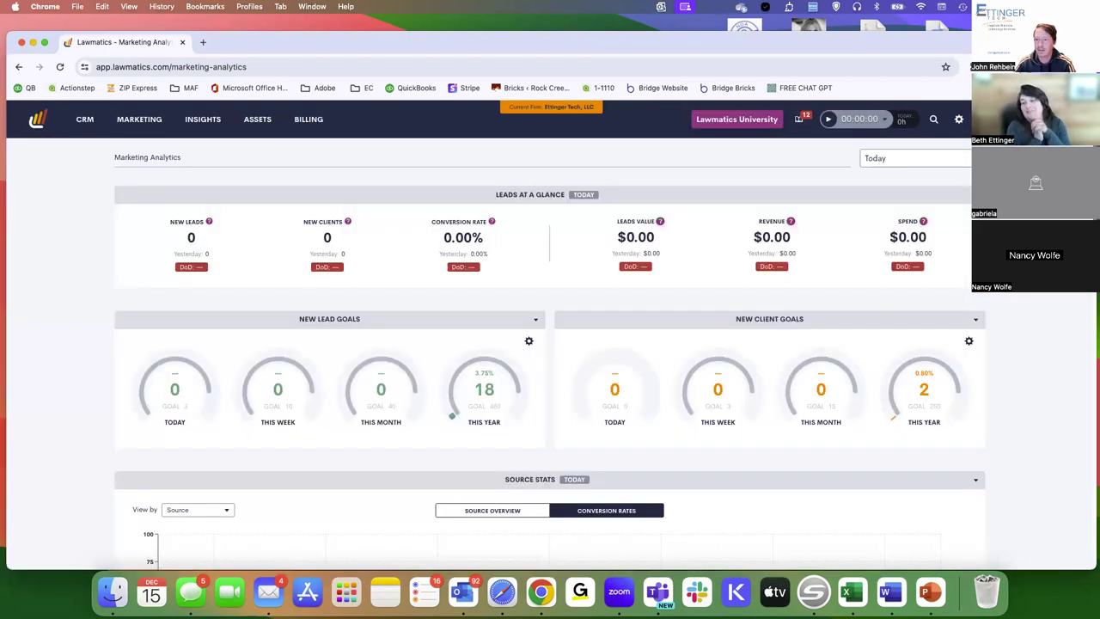
# Start a single time entry for the "MOUSE, Mickey & Minnie" matter and assign it to the other staff member.
pyautogui.click(1004, 393)
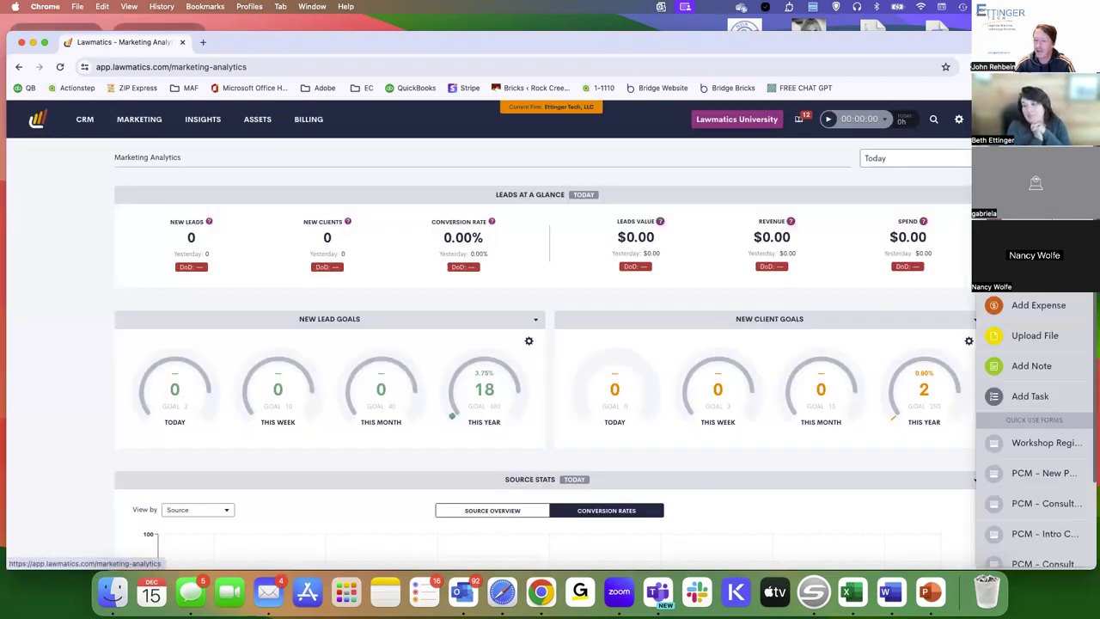
pyautogui.click(1031, 275)
pyautogui.click(726, 204)
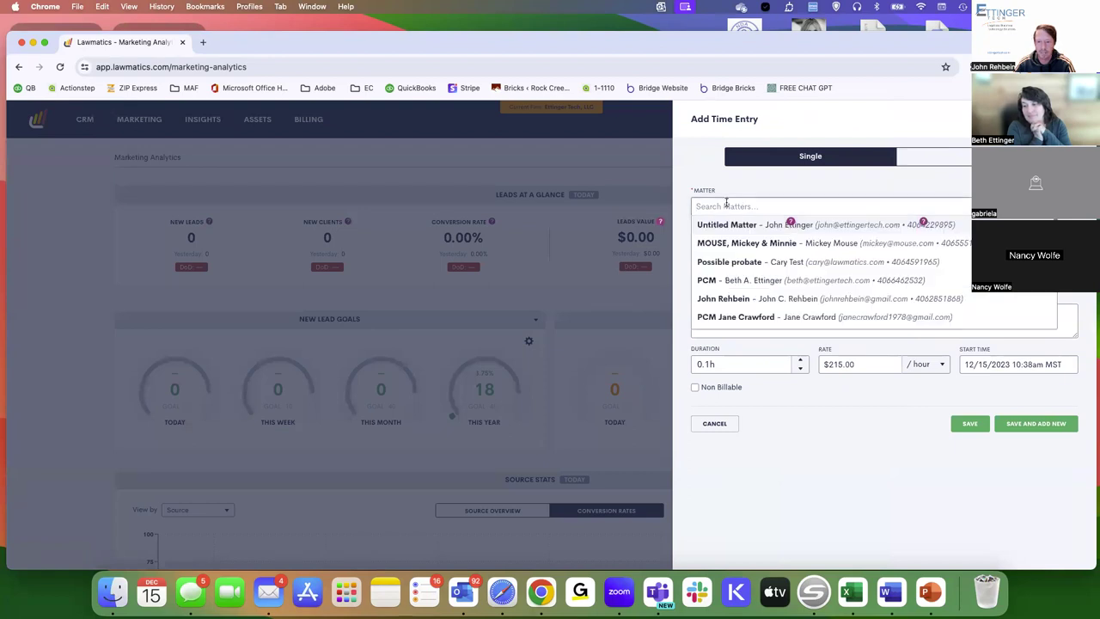
pyautogui.click(724, 243)
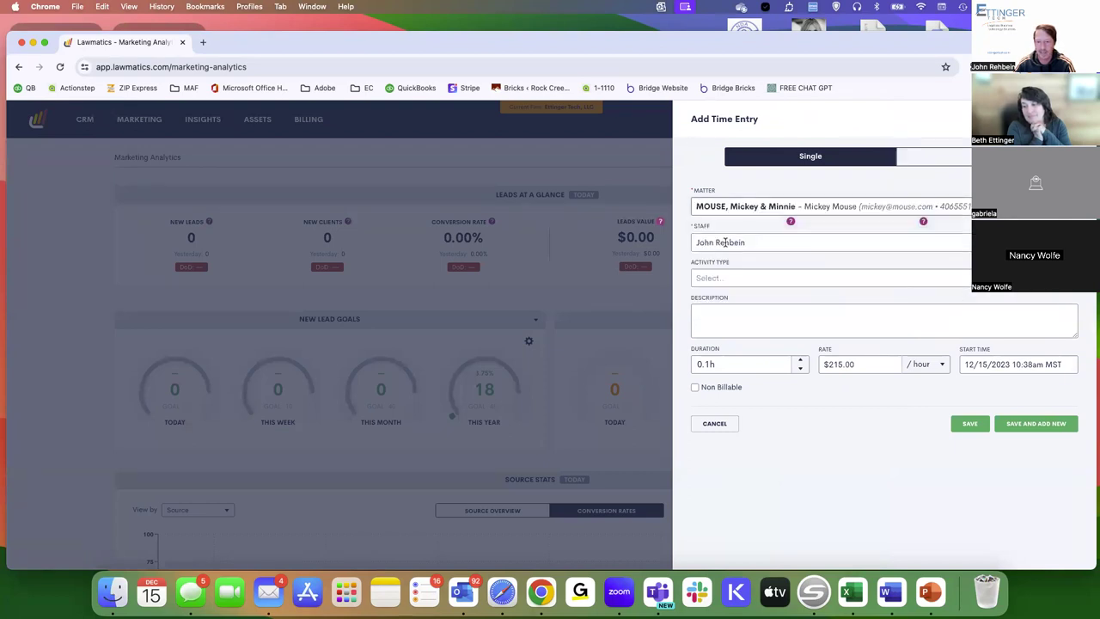
pyautogui.click(700, 243)
pyautogui.click(727, 278)
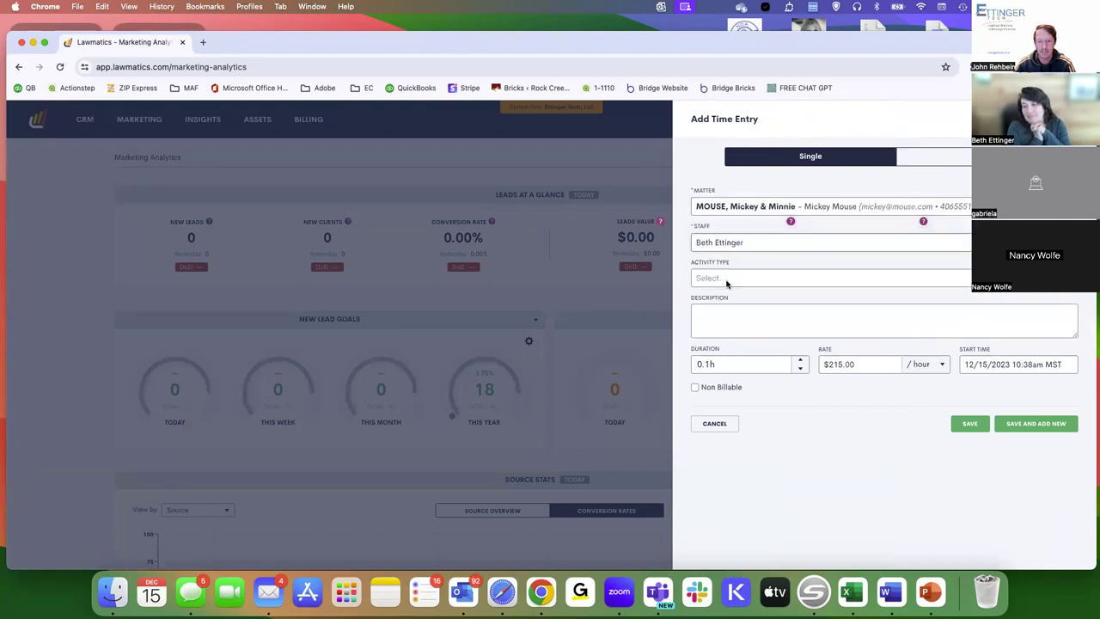
# Start a new activity type from the time entry and name it Email.
pyautogui.click(718, 277)
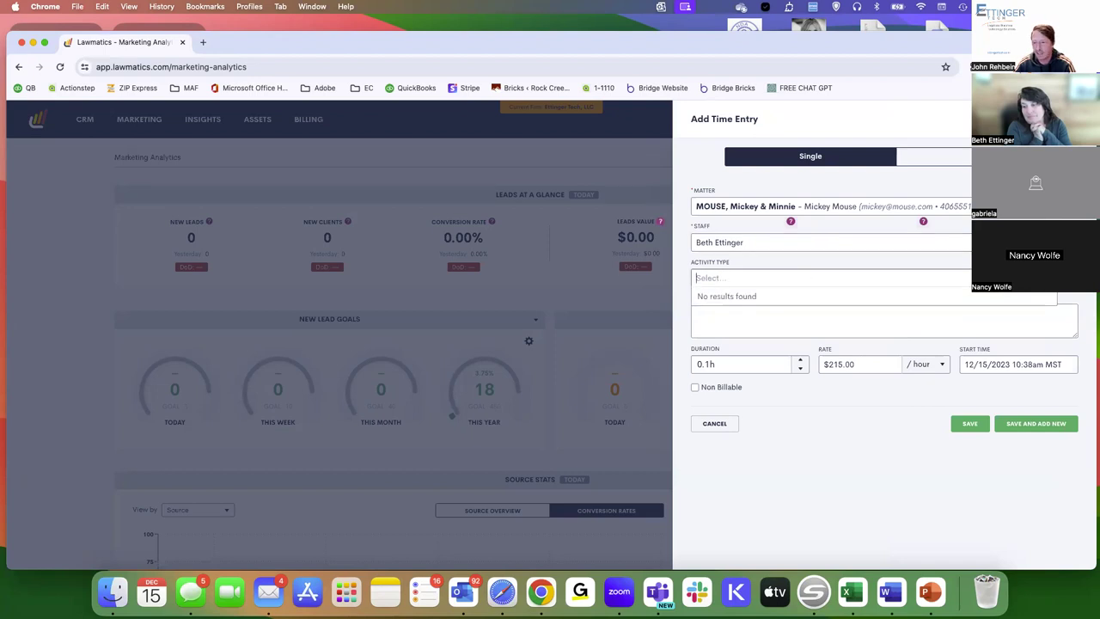
pyautogui.click(1050, 293)
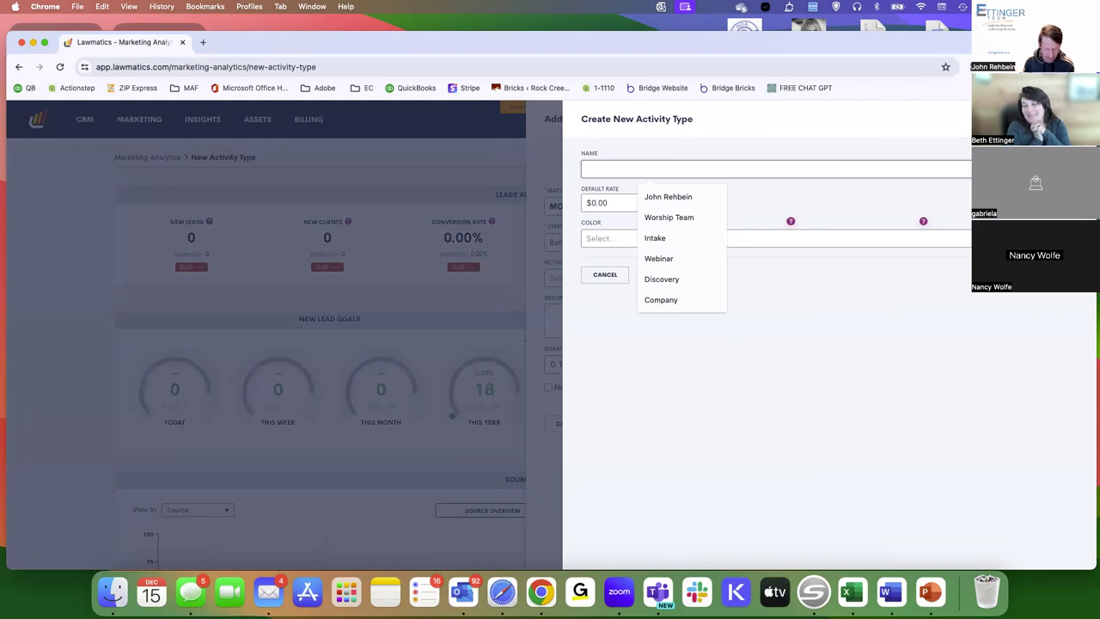
pyautogui.write('Consultation')
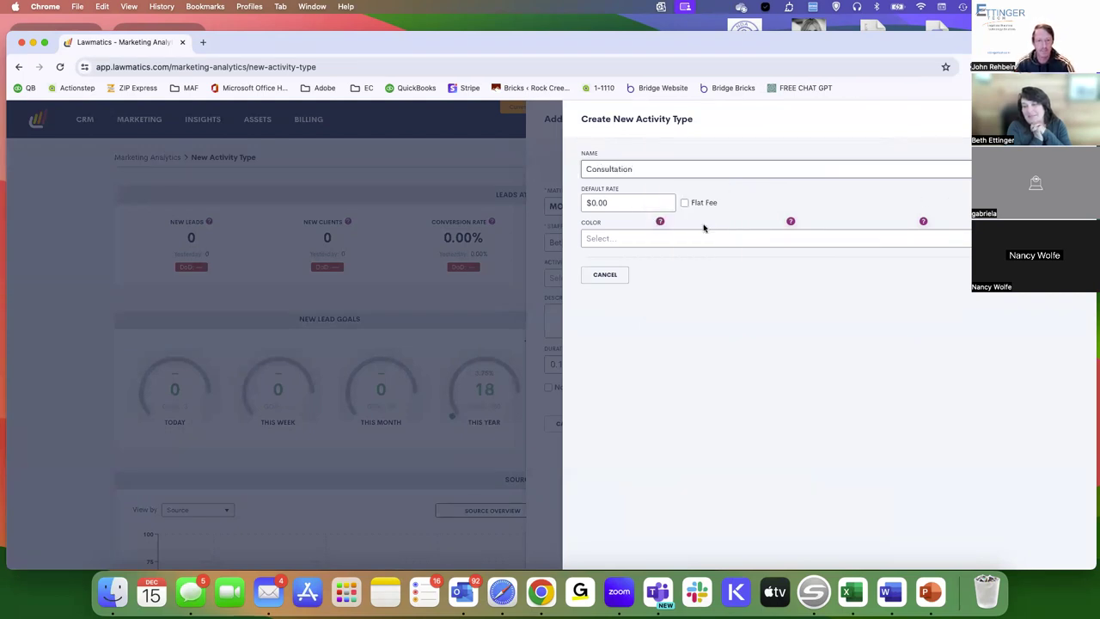
pyautogui.moveTo(633, 170); pyautogui.dragTo(528, 170)
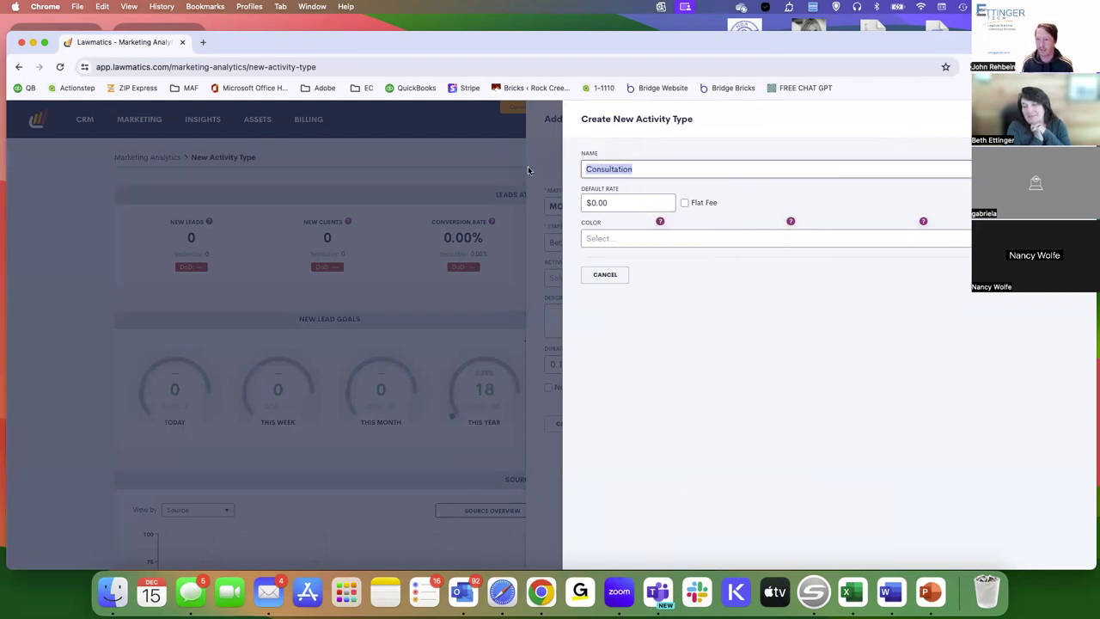
pyautogui.write('Email')
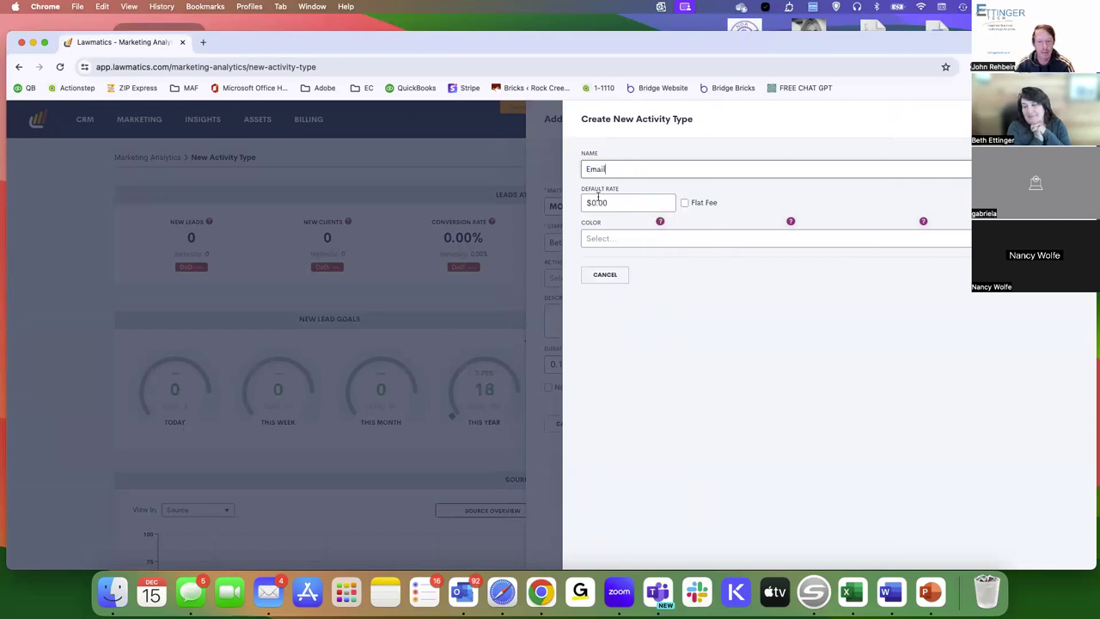
# Give the new activity type a default rate of $350.00 and the Midnight Blue color, and save it.
pyautogui.moveTo(616, 203); pyautogui.dragTo(524, 199)
pyautogui.write('3.50')
pyautogui.write('00')
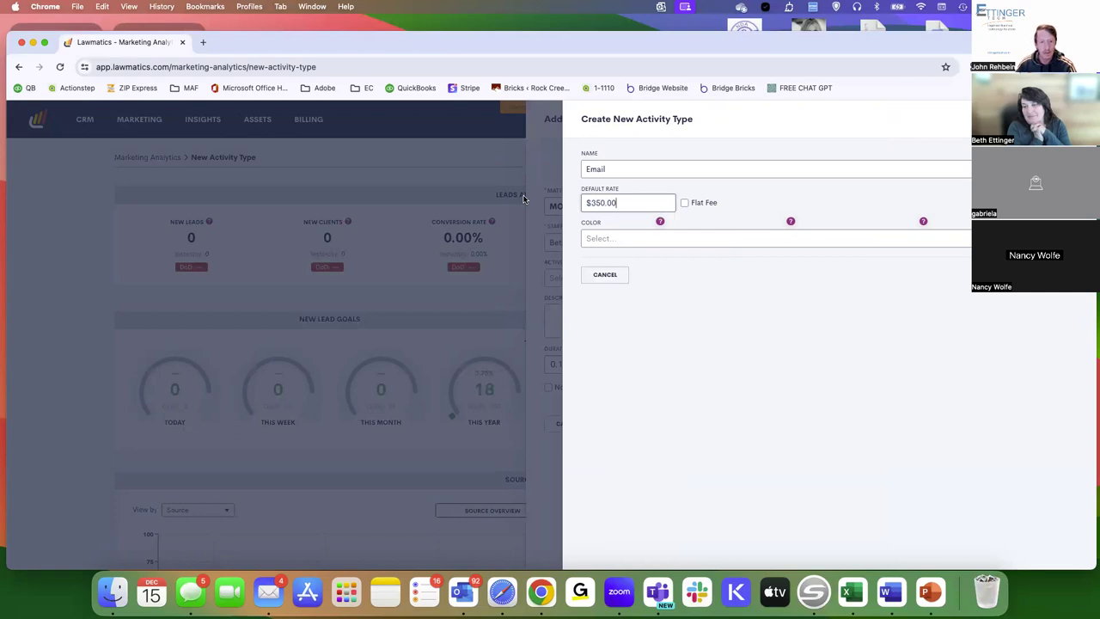
pyautogui.click(627, 256)
pyautogui.click(607, 235)
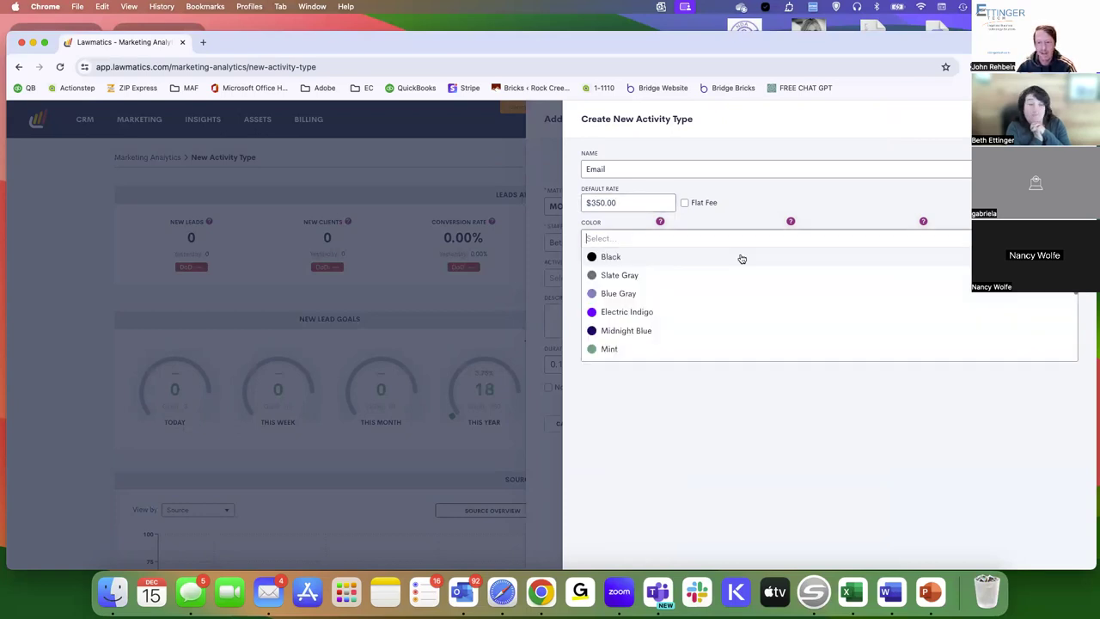
pyautogui.click(619, 331)
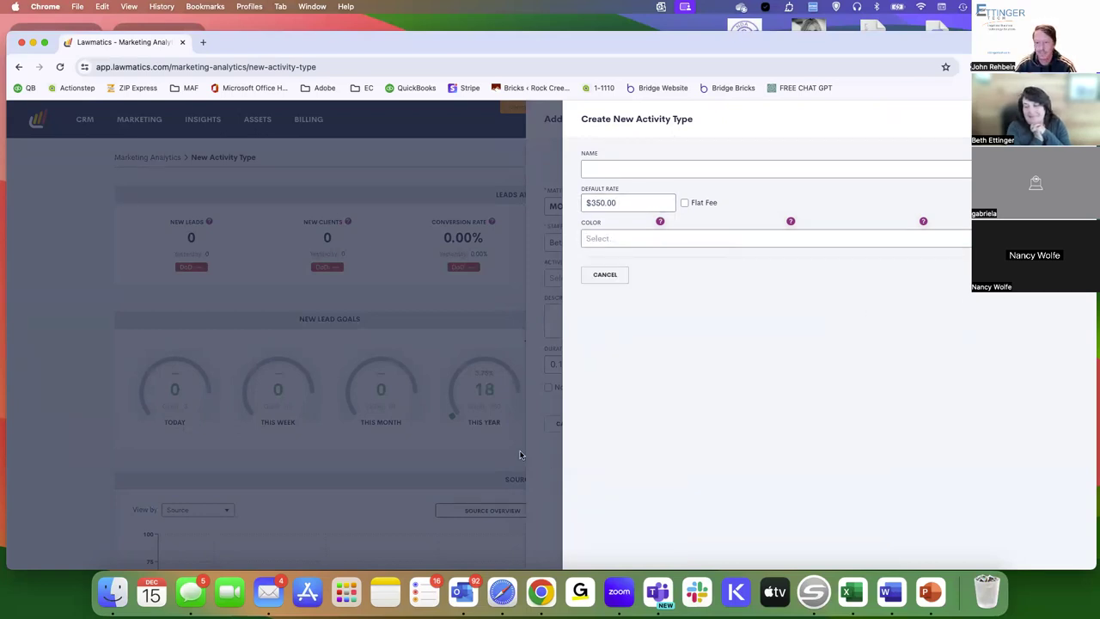
pyautogui.press('Return')
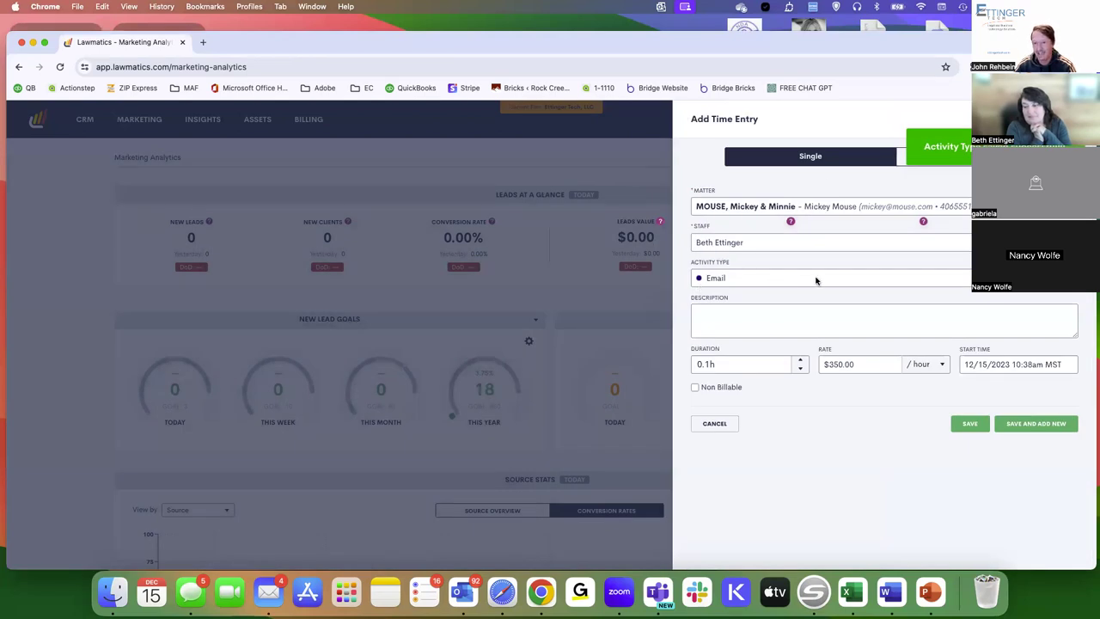
# Describe the time entry as "Read and responded to email from Client", set its duration to 0.5 hours and save it.
pyautogui.click(709, 320)
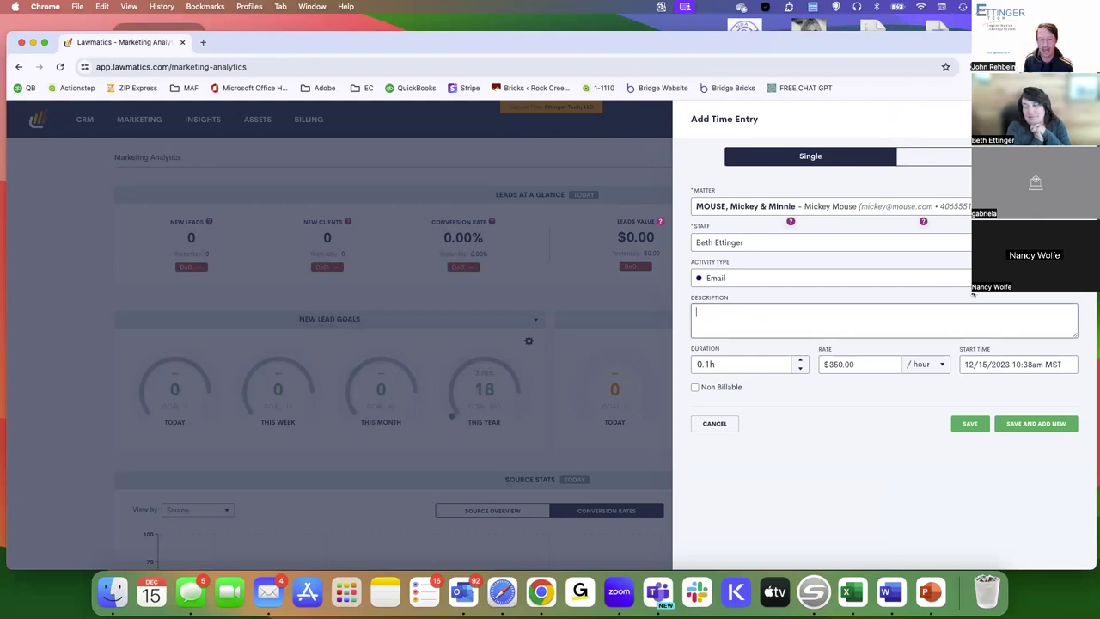
pyautogui.write('Read and res')
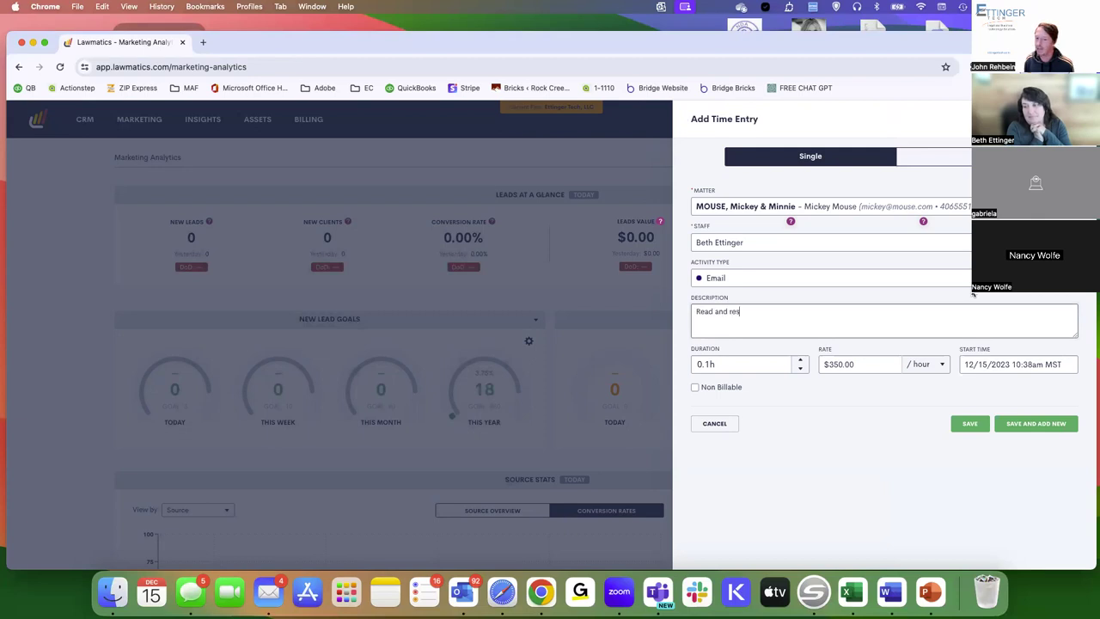
pyautogui.write('ponded to email from Client')
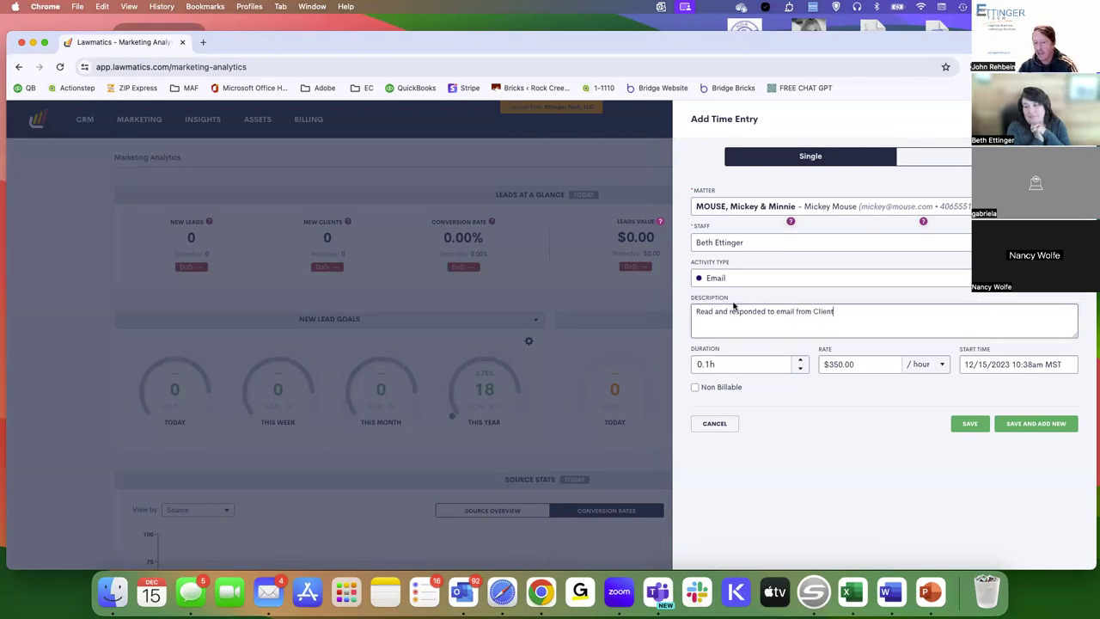
pyautogui.click(727, 363)
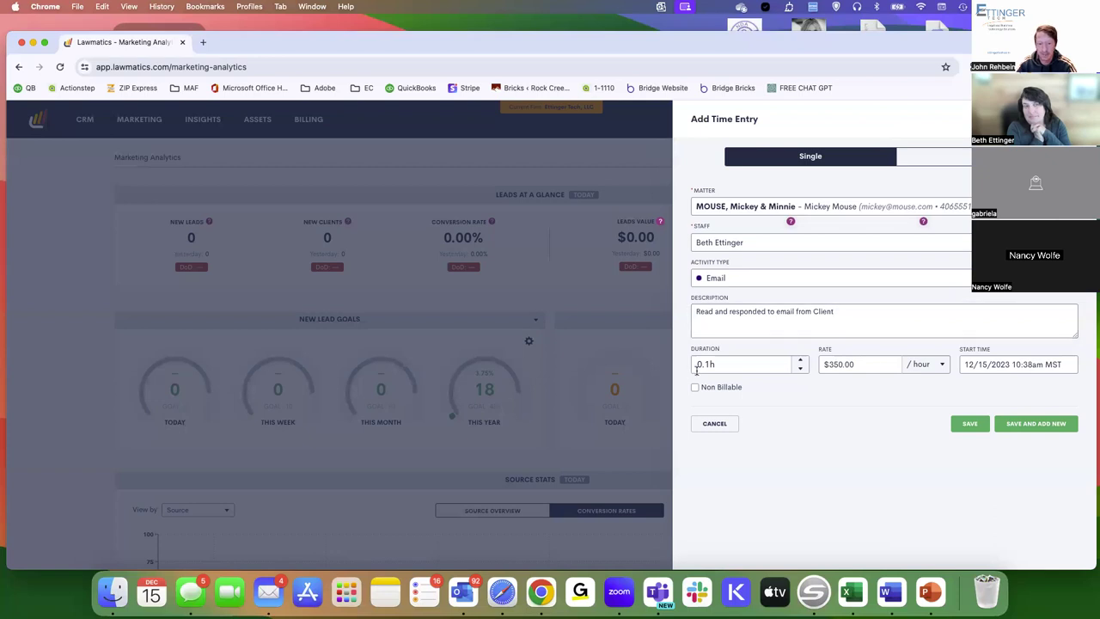
pyautogui.moveTo(727, 363); pyautogui.dragTo(664, 363)
pyautogui.write('0.5')
pyautogui.press('Tab')
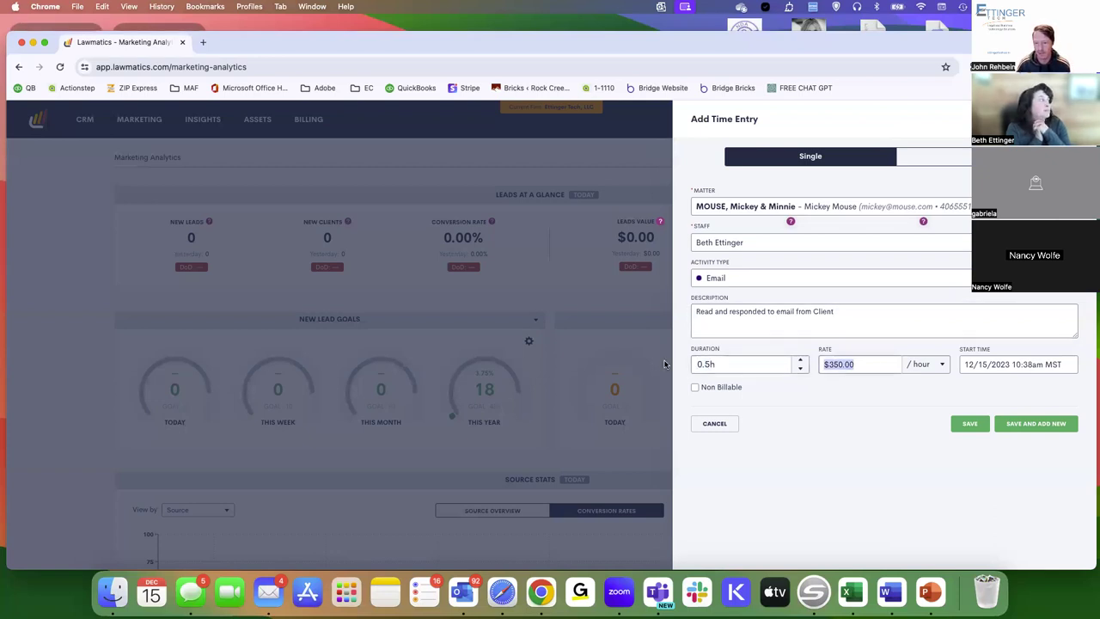
pyautogui.click(1042, 425)
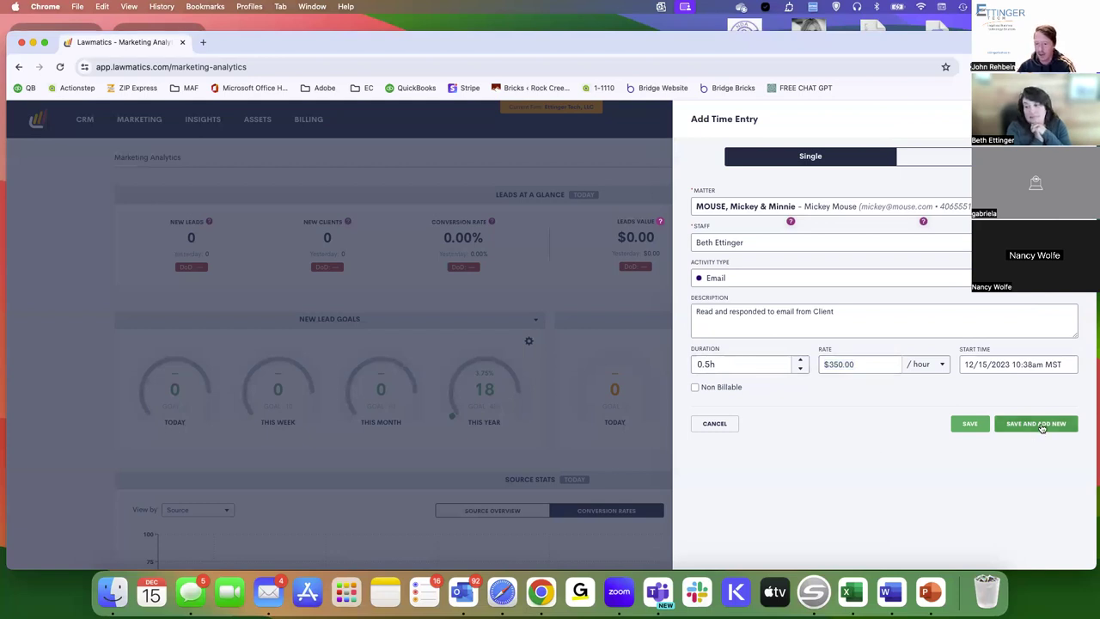
pyautogui.click(969, 422)
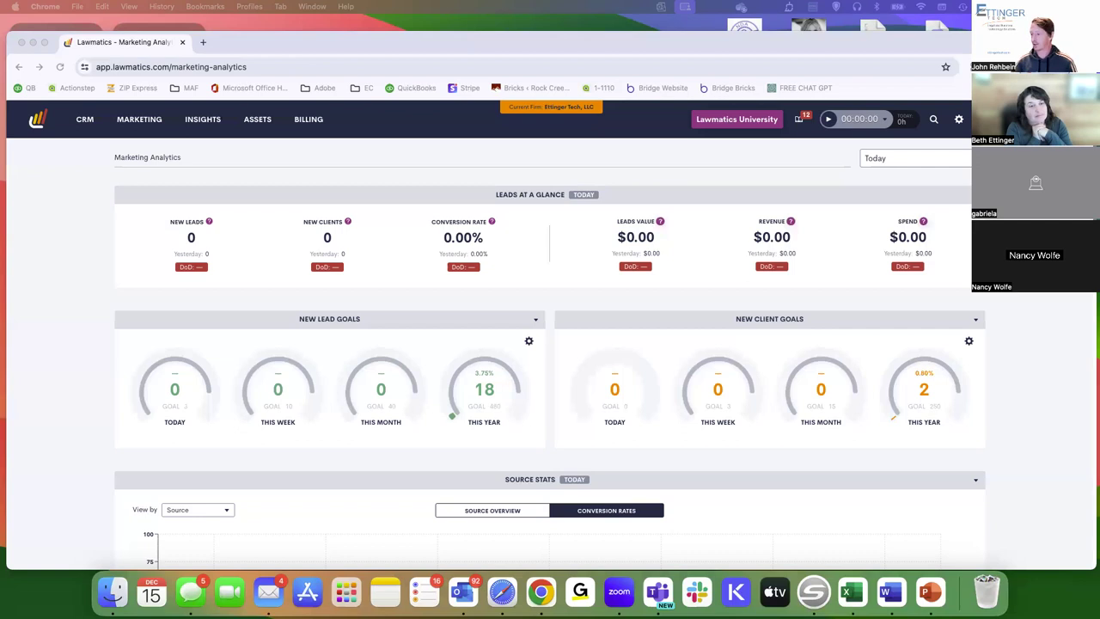
pyautogui.click(209, 156)
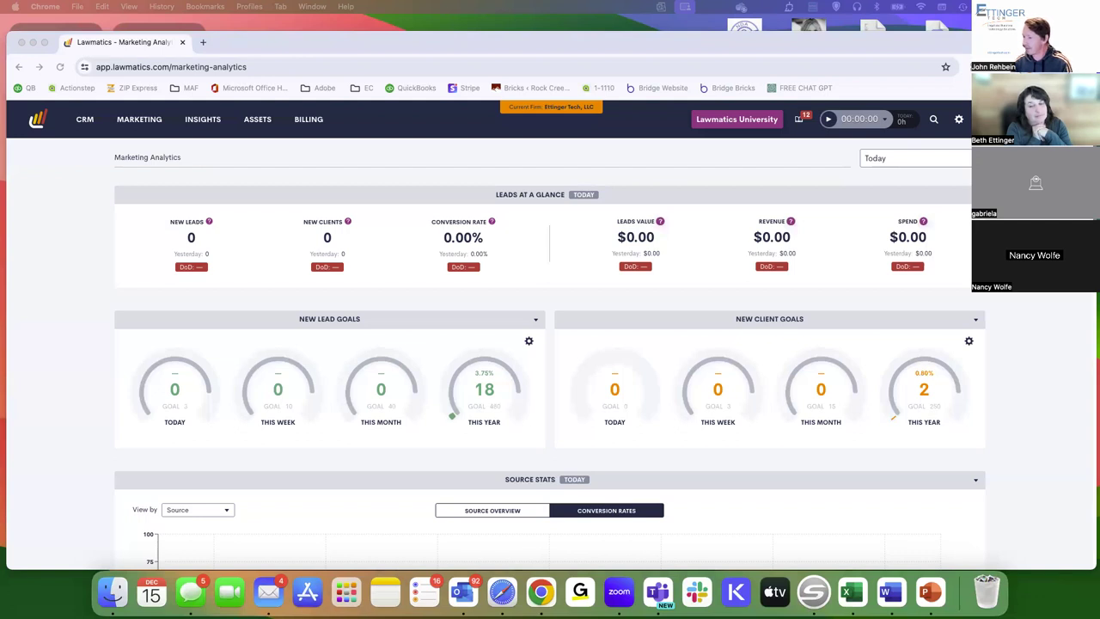
pyautogui.click(831, 163)
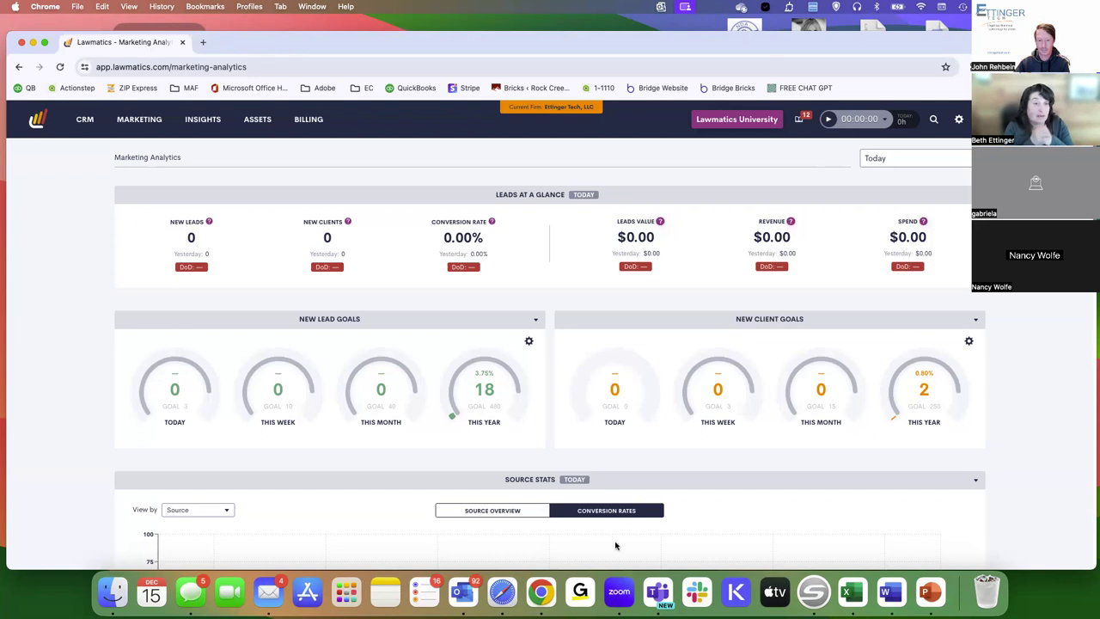
pyautogui.click(502, 589)
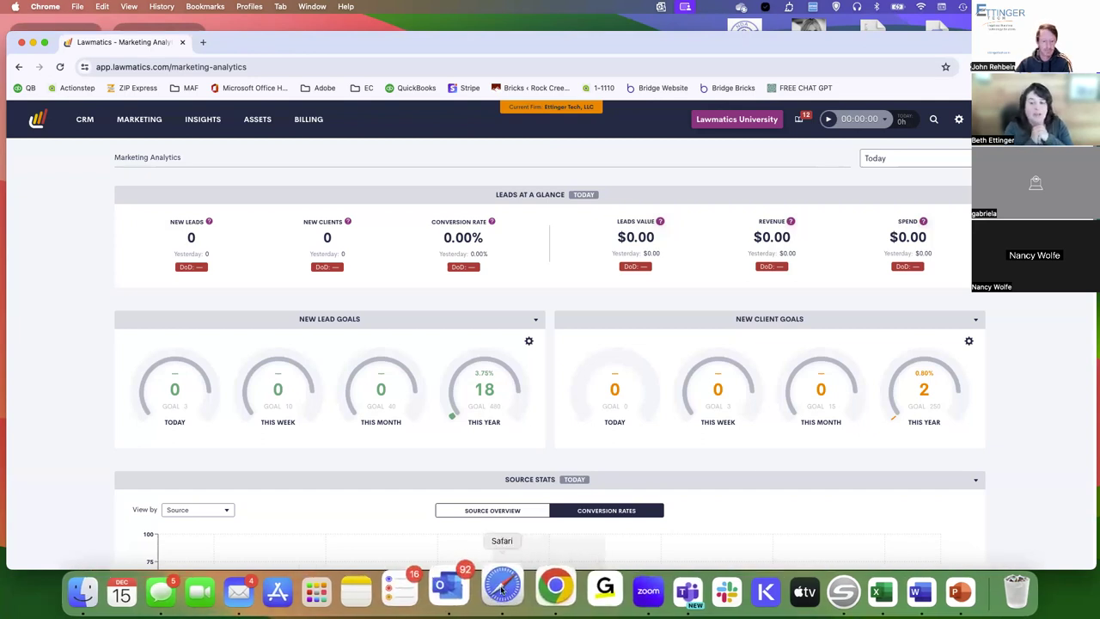
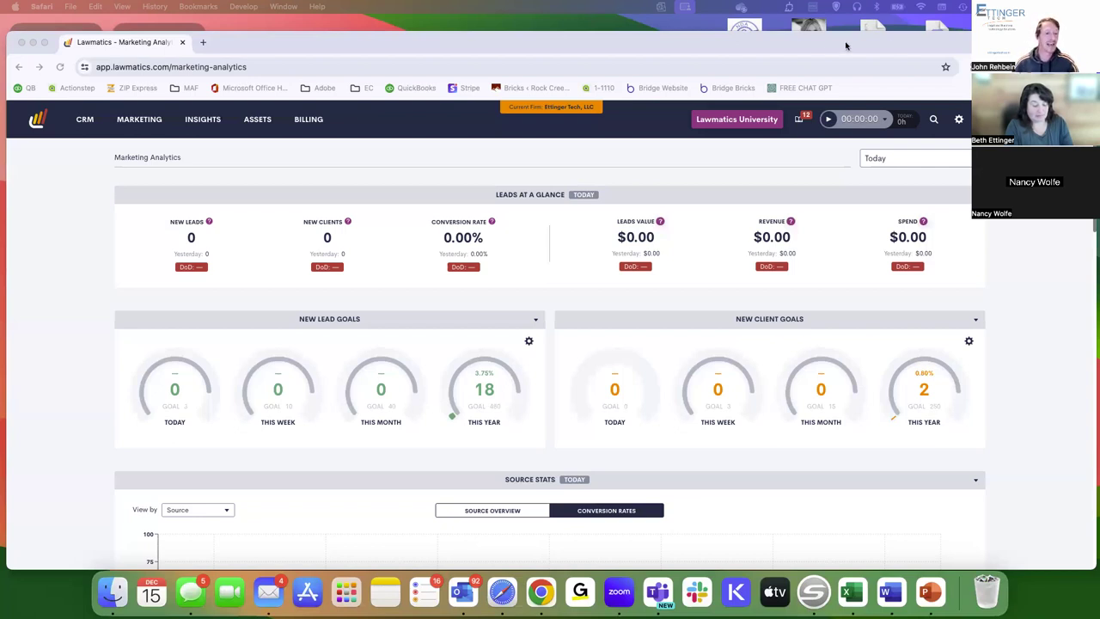
# Open the marketing Audiences list and start a new audience.
pyautogui.click(385, 136)
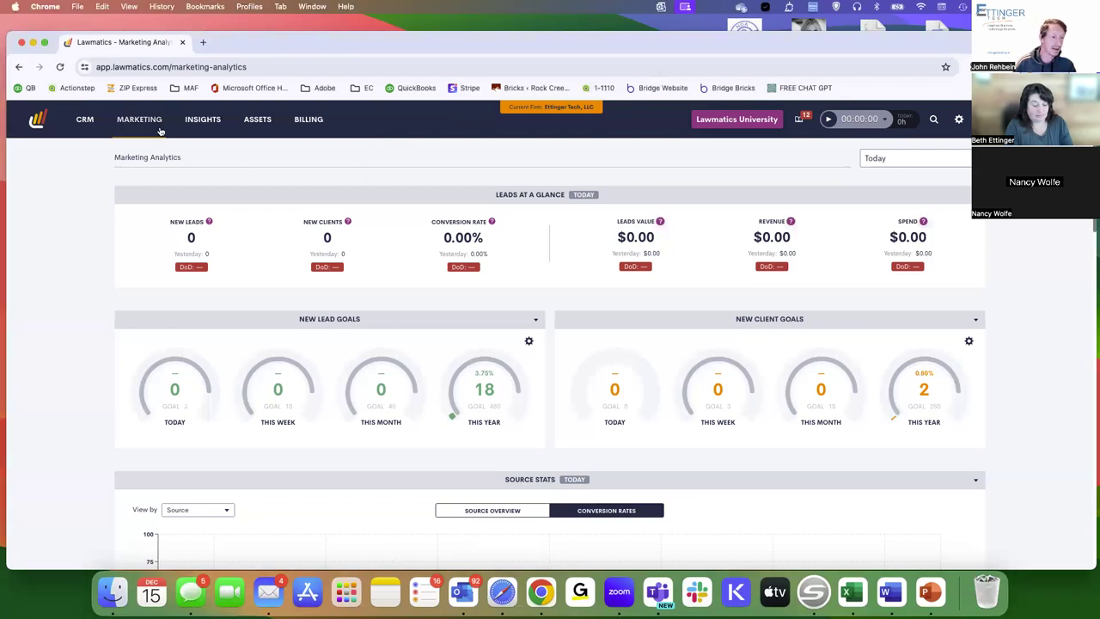
pyautogui.moveTo(154, 130)
pyautogui.click(155, 186)
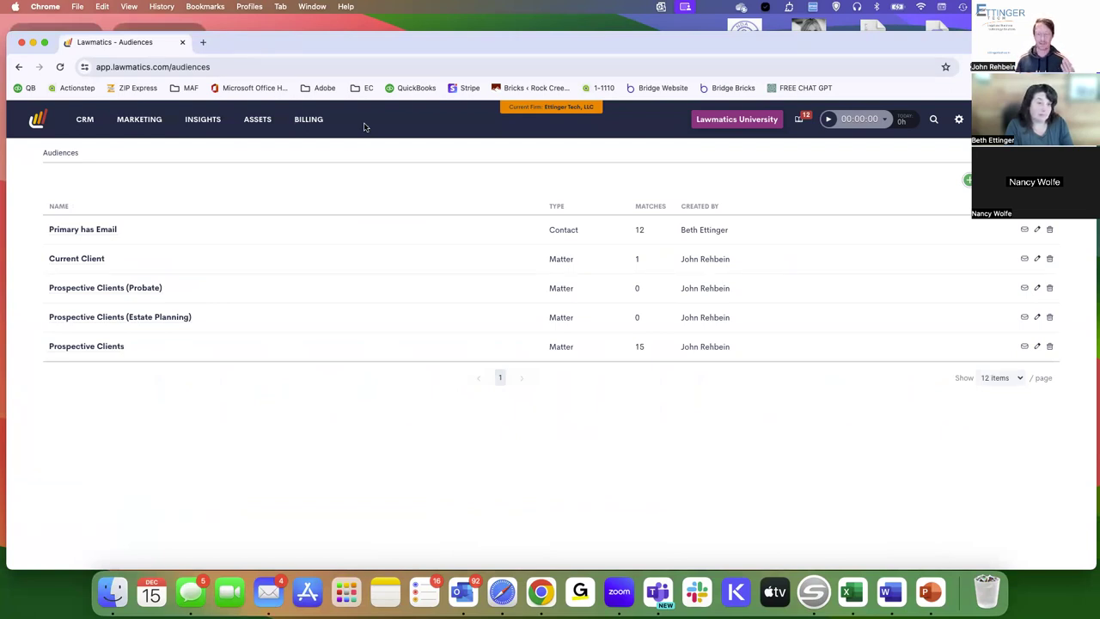
pyautogui.click(967, 180)
# Name the audience "Non-Engaged Potential Clients" and choose Matters as its audience type.
pyautogui.tripleClick(152, 192)
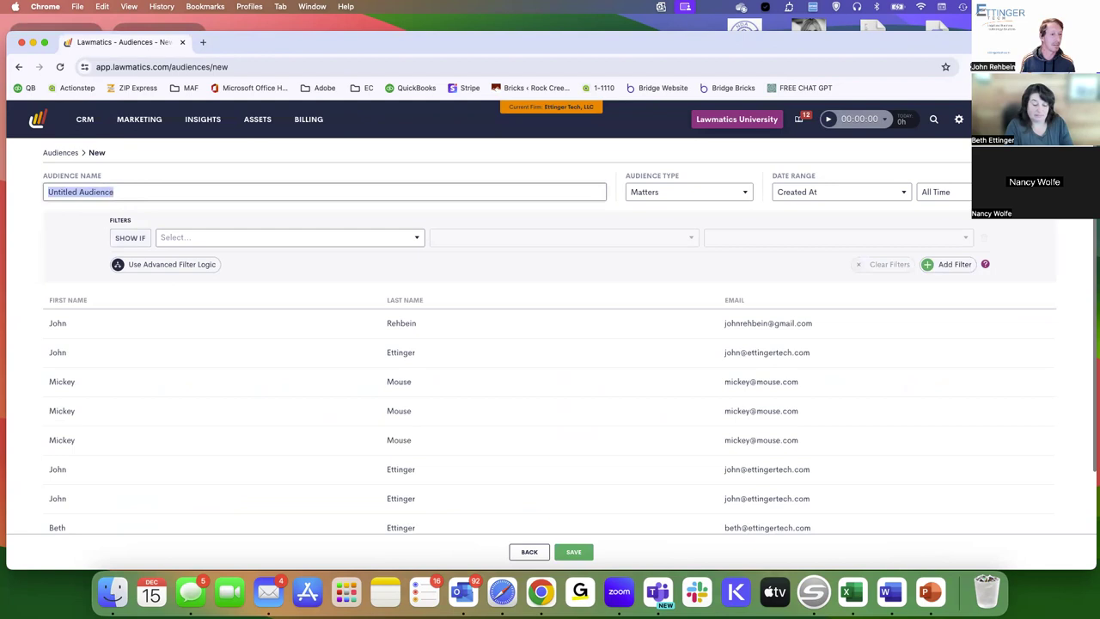
pyautogui.write('Non-Engaged ')
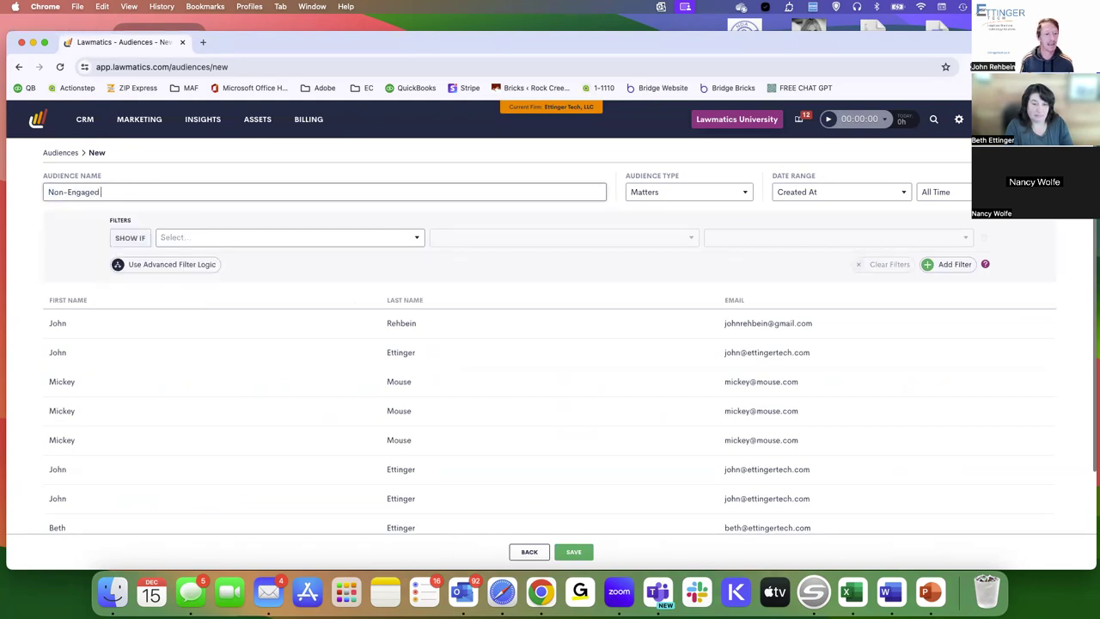
pyautogui.write('Client')
pyautogui.press('BackSpace')
pyautogui.press('BackSpace')
pyautogui.press('BackSpace')
pyautogui.press('BackSpace')
pyautogui.press('BackSpace')
pyautogui.press('BackSpace')
pyautogui.write('Potential ')
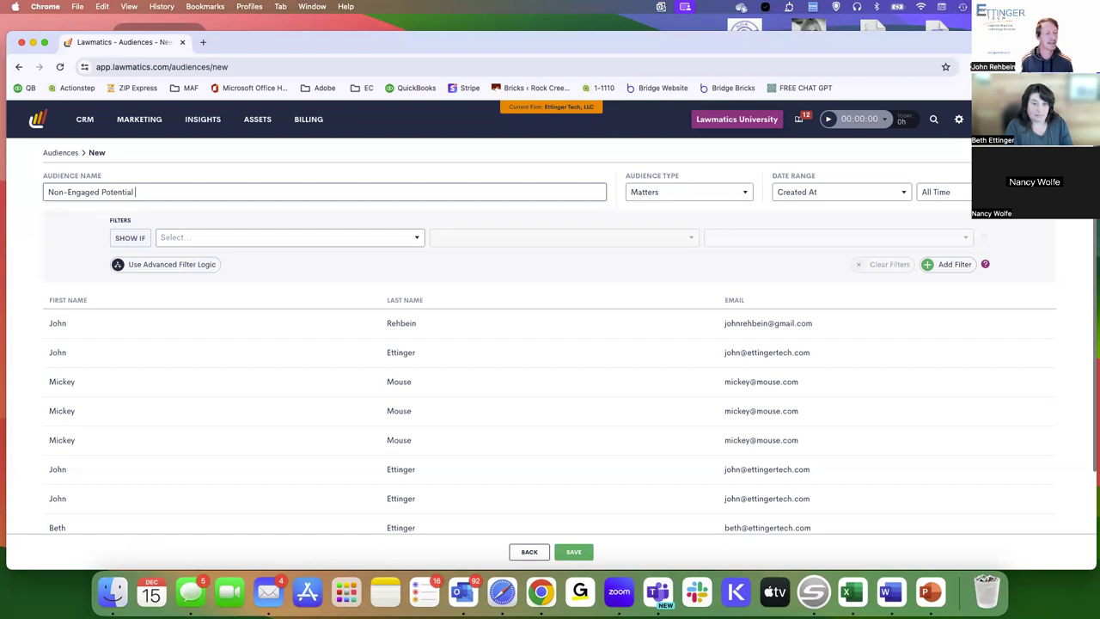
pyautogui.write('Clients')
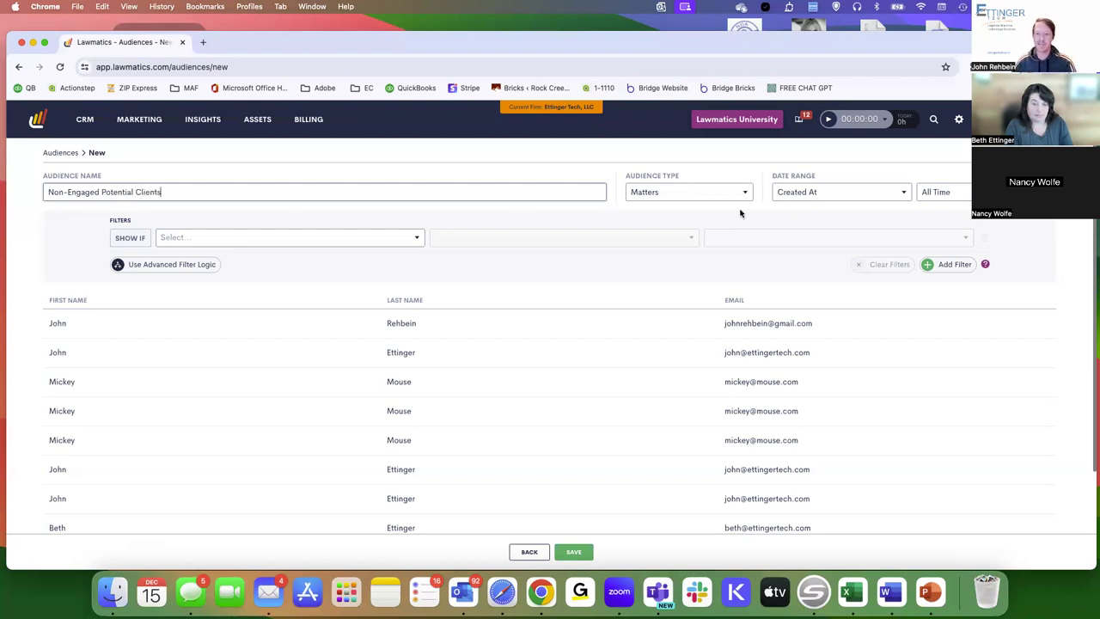
pyautogui.click(679, 196)
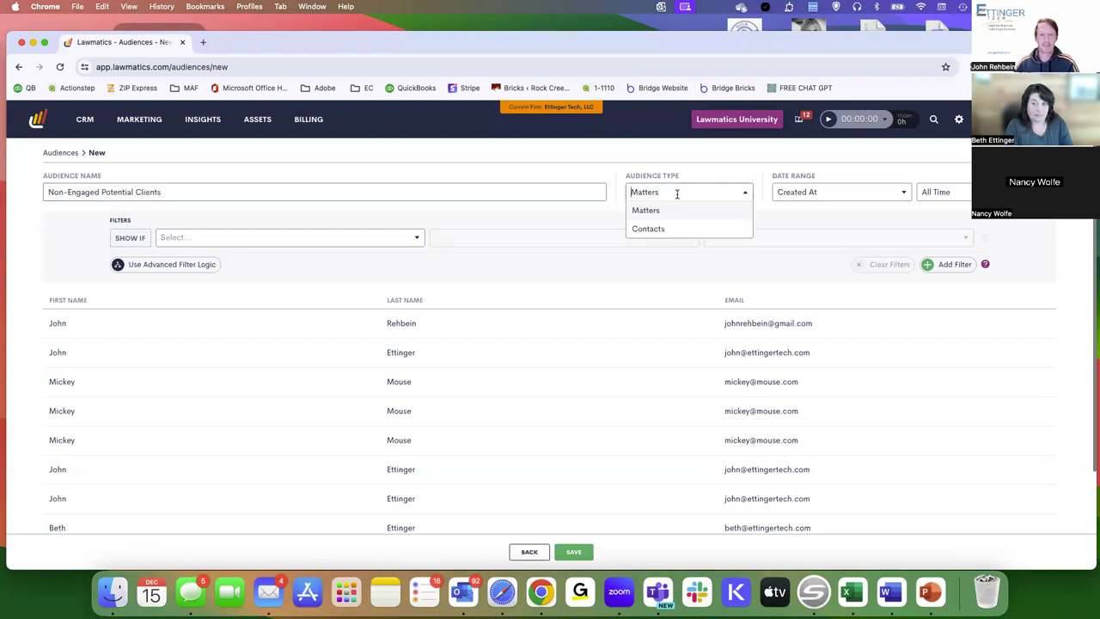
pyautogui.click(658, 212)
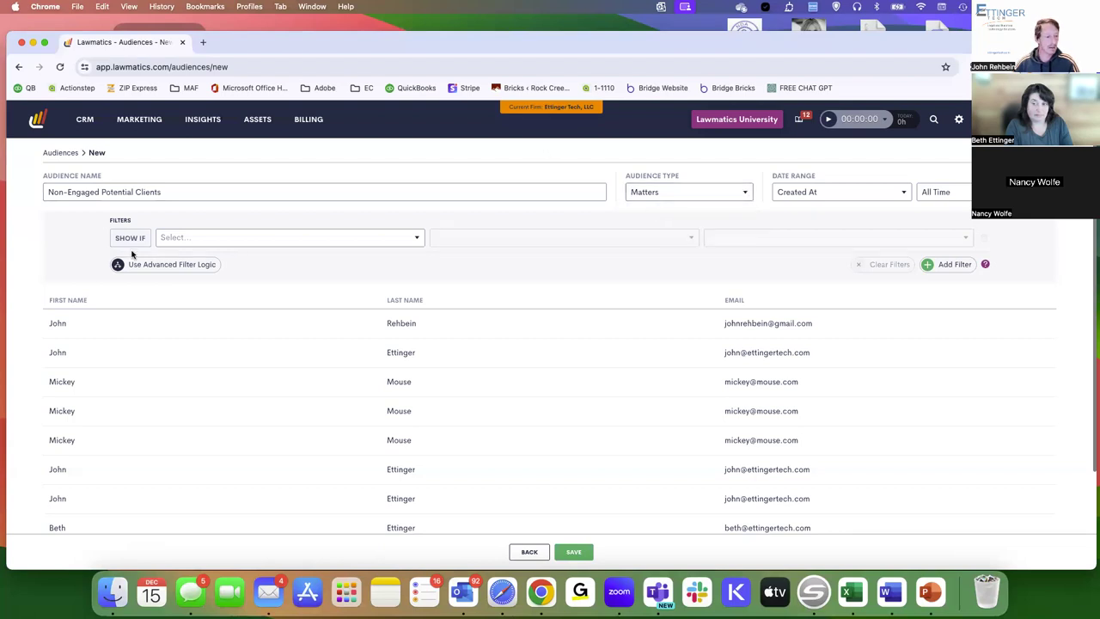
# Filter the audience to matters whose Status is equal to PNC.
pyautogui.click(204, 236)
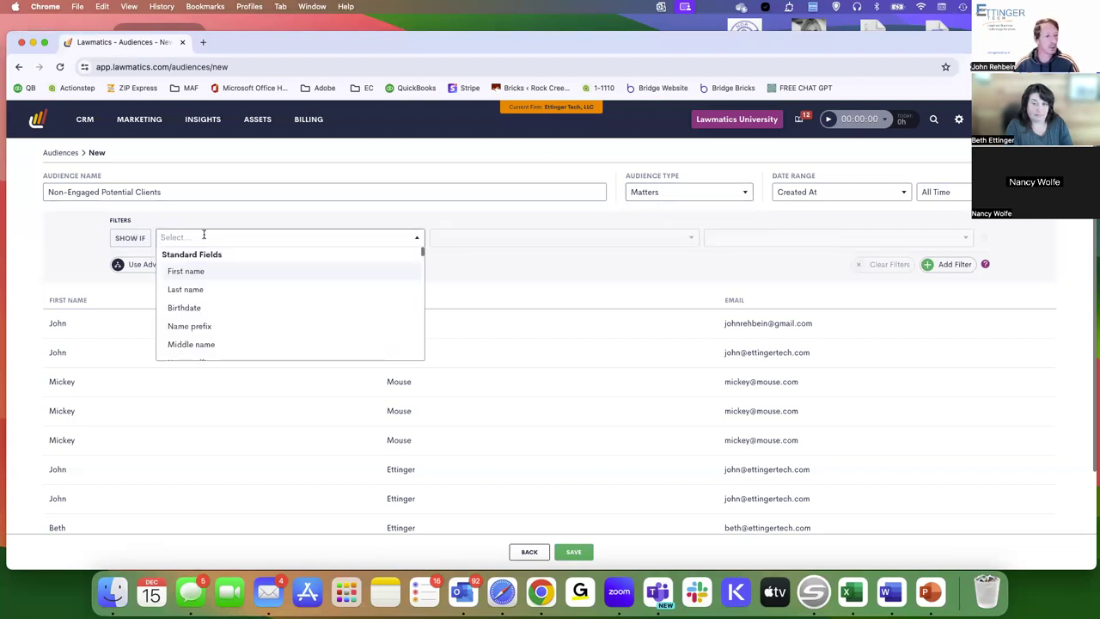
pyautogui.write('status')
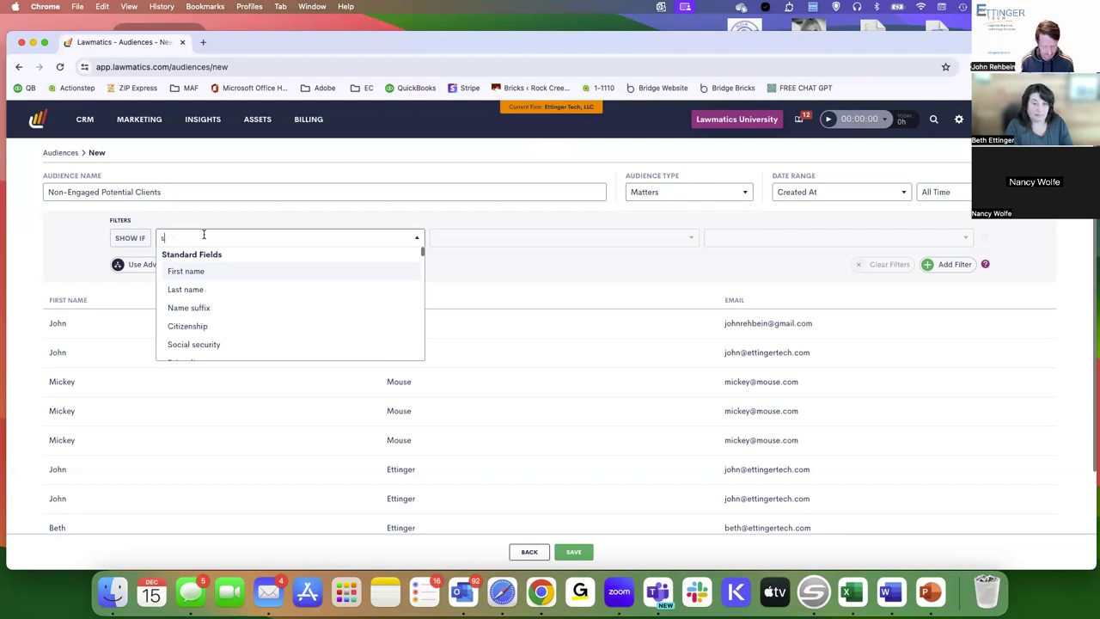
pyautogui.click(193, 292)
pyautogui.click(506, 238)
pyautogui.click(501, 257)
pyautogui.click(805, 241)
pyautogui.click(726, 256)
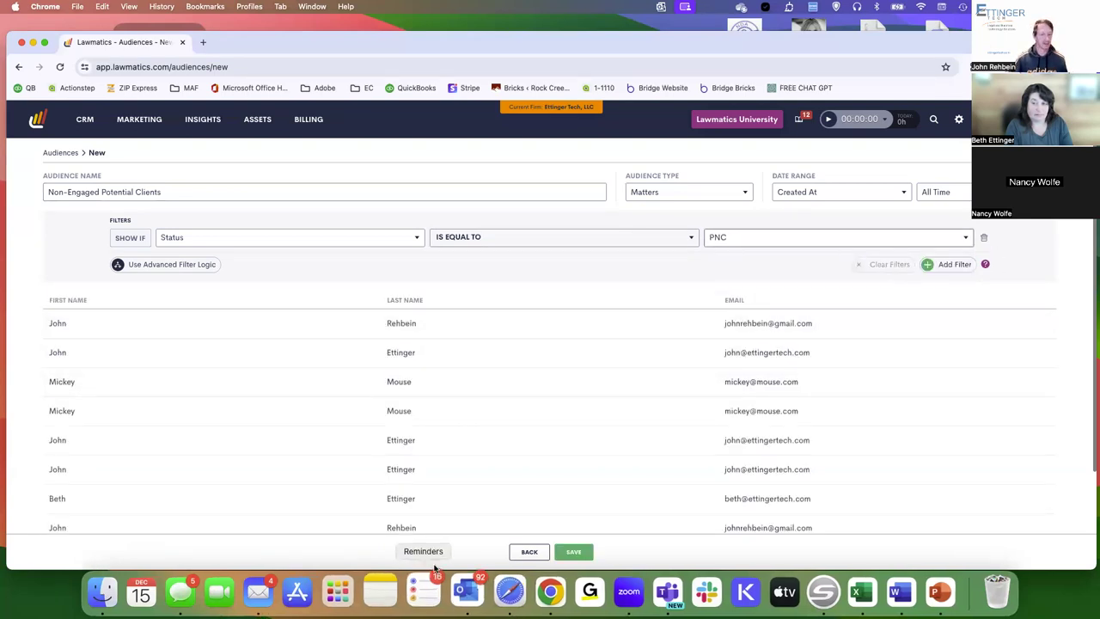
# Save the audience and start a new template from the Custom Emails list.
pyautogui.click(575, 551)
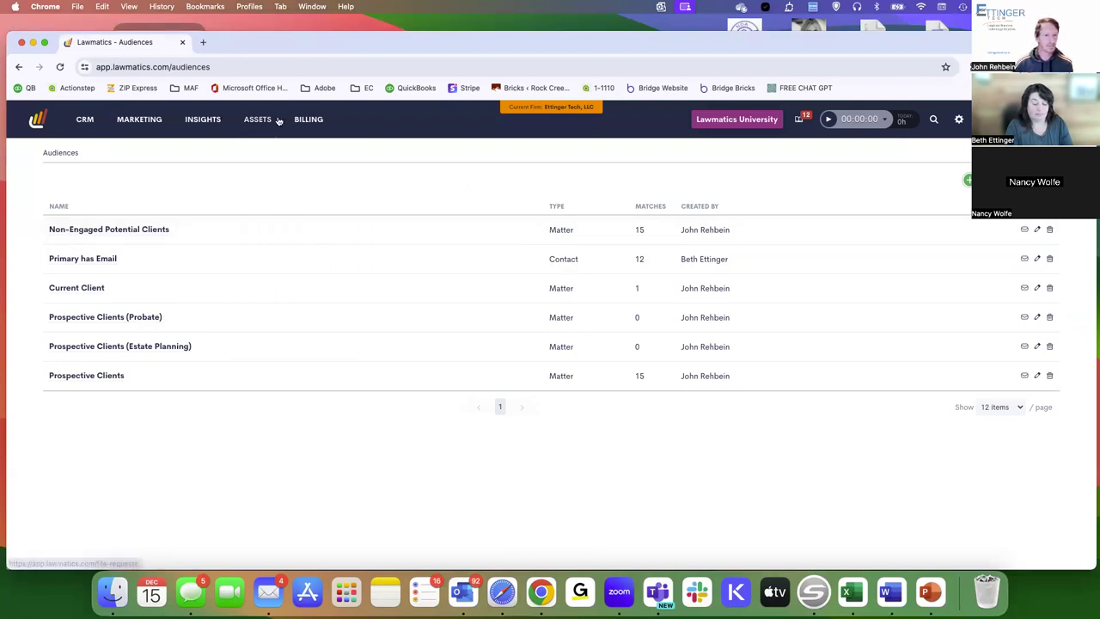
pyautogui.moveTo(266, 123)
pyautogui.click(277, 181)
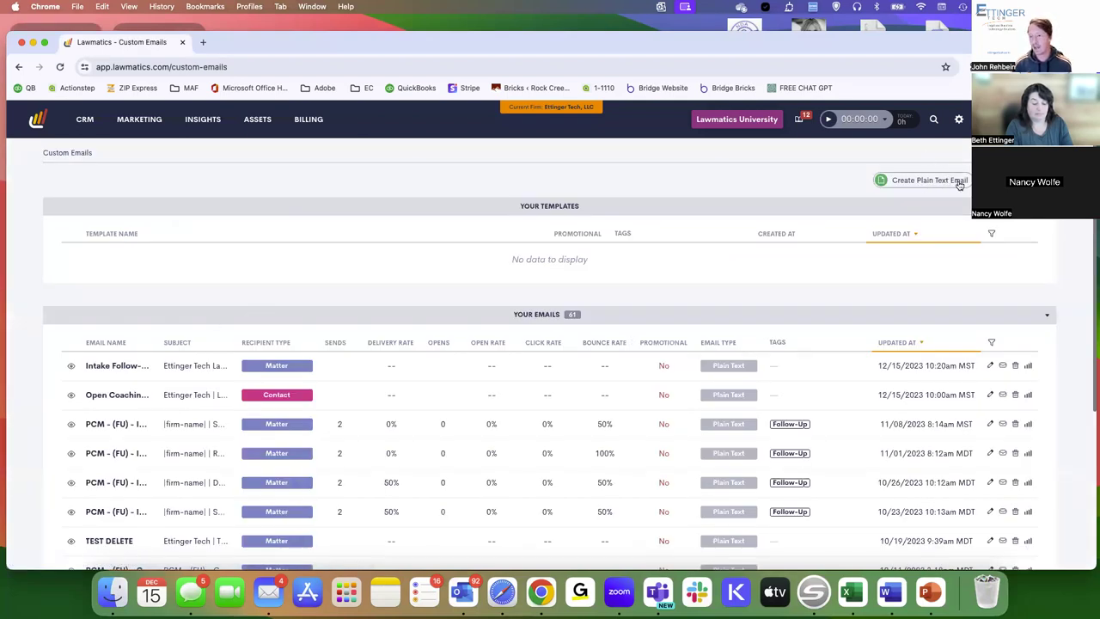
pyautogui.click(923, 180)
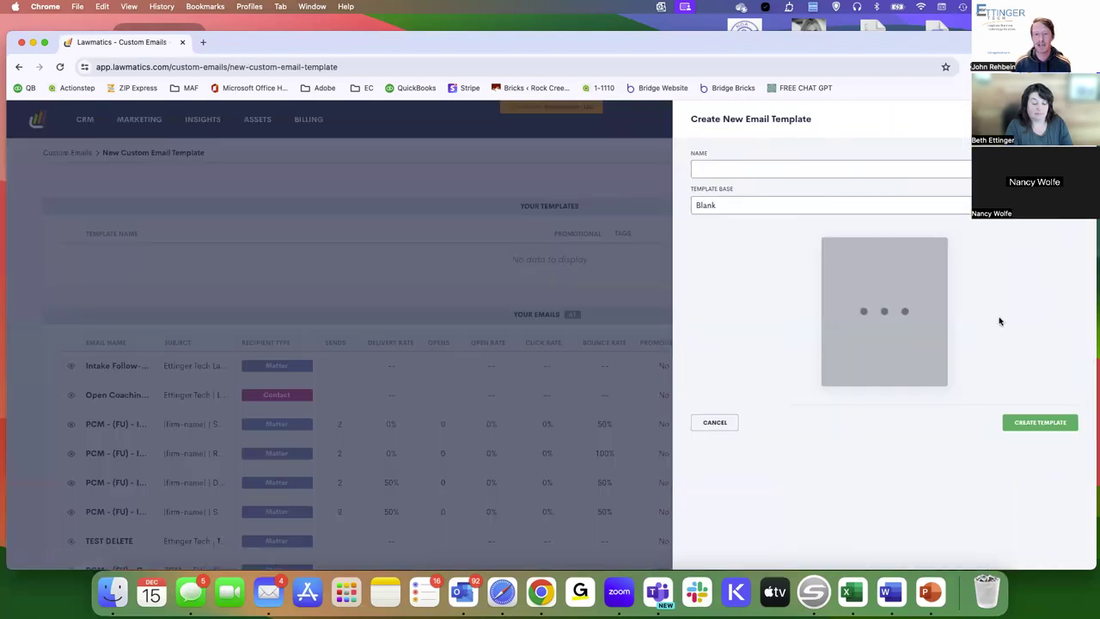
# Name the new email template "Estate Plan Bonanza".
pyautogui.click(713, 167)
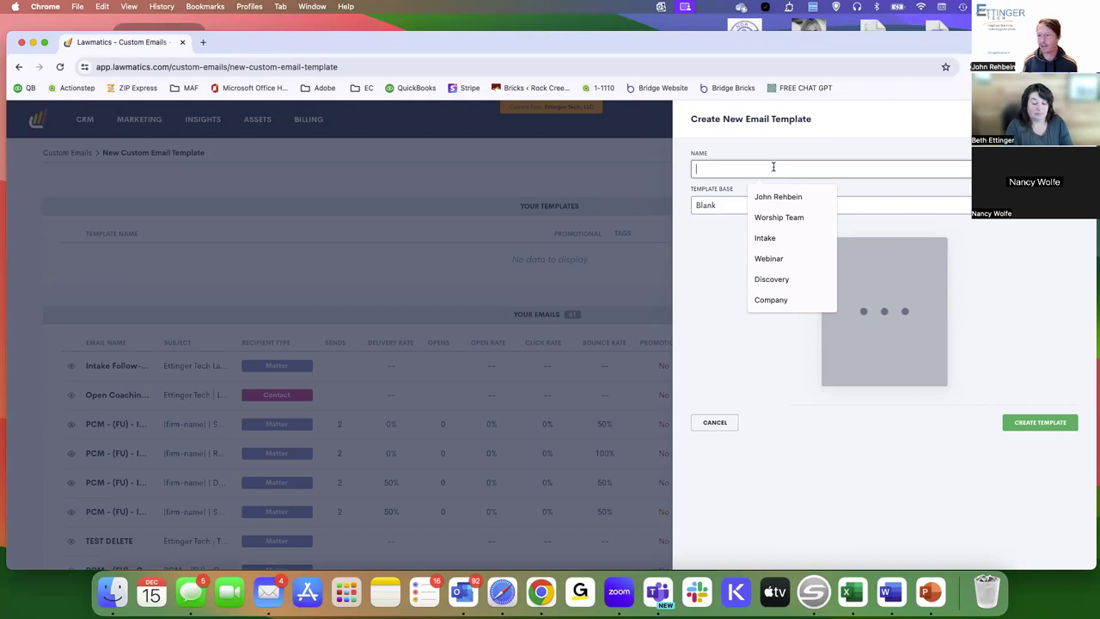
pyautogui.write('Estate P')
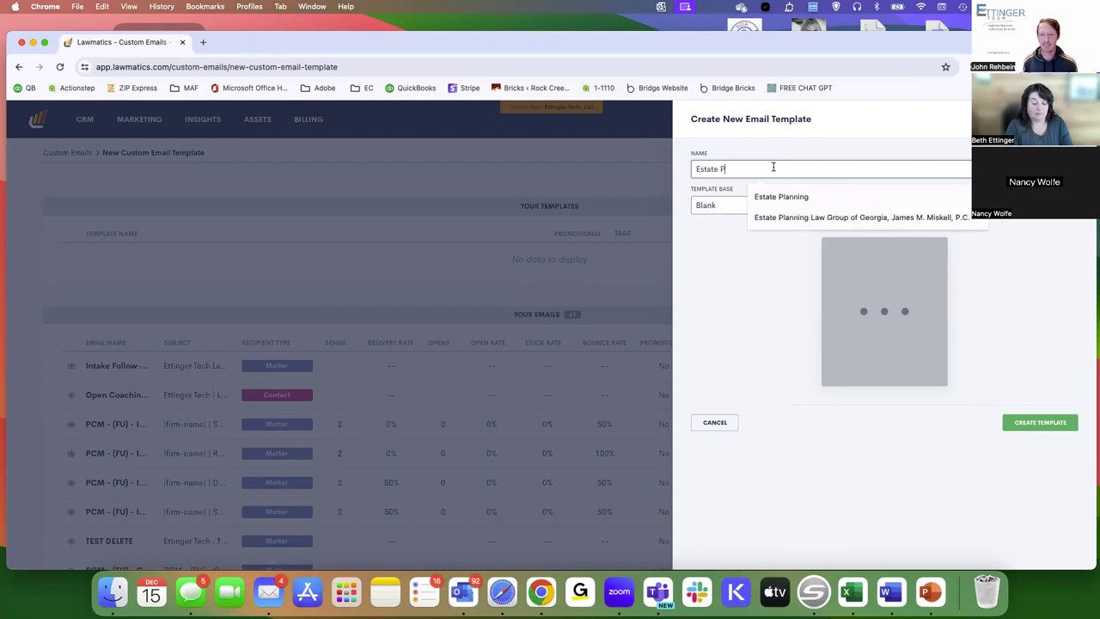
pyautogui.write('lan')
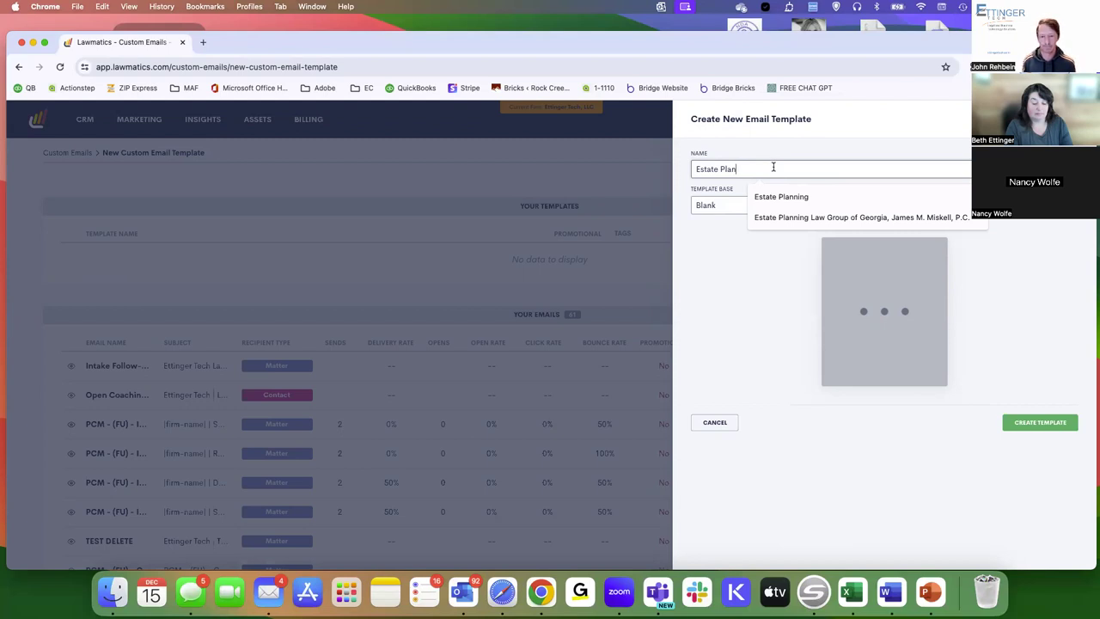
pyautogui.write(' Bonana')
pyautogui.press('BackSpace')
pyautogui.press('BackSpace')
pyautogui.write('zan')
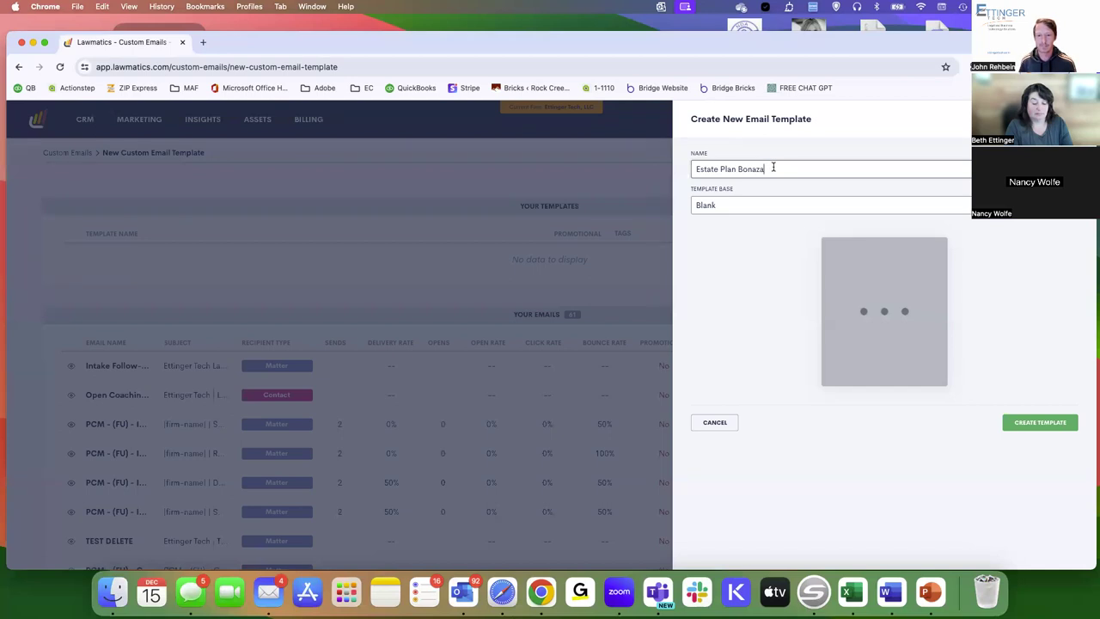
pyautogui.press('Left')
pyautogui.press('Left')
pyautogui.write('n')
# Choose Standard as the template base and create the template.
pyautogui.click(729, 205)
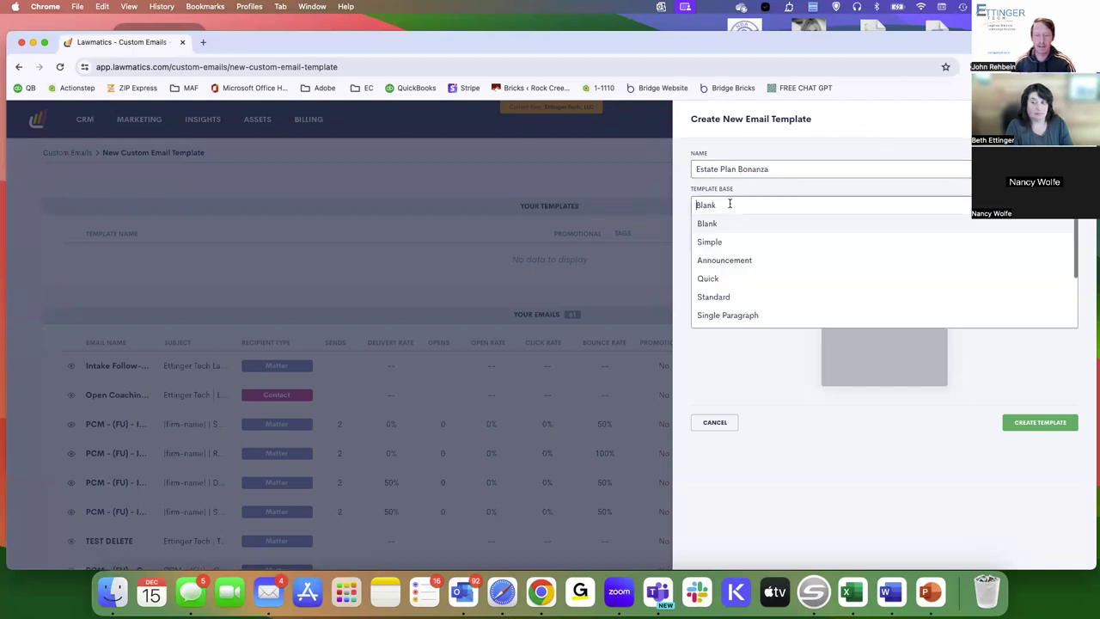
pyautogui.scroll(-3, 760, 284)
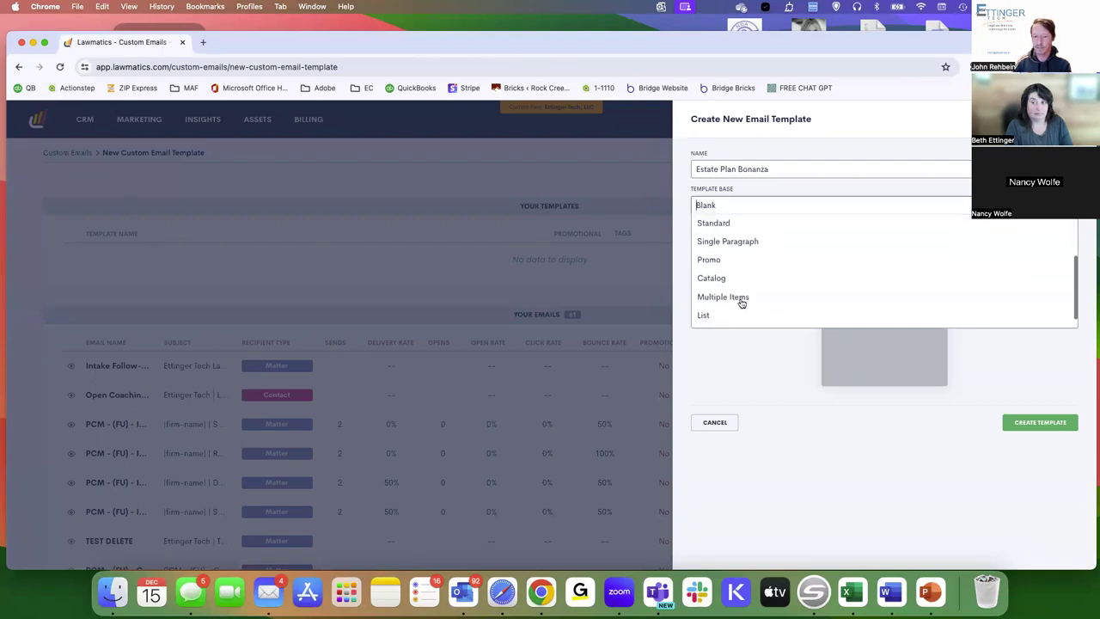
pyautogui.scroll(1, 744, 254)
pyautogui.click(725, 249)
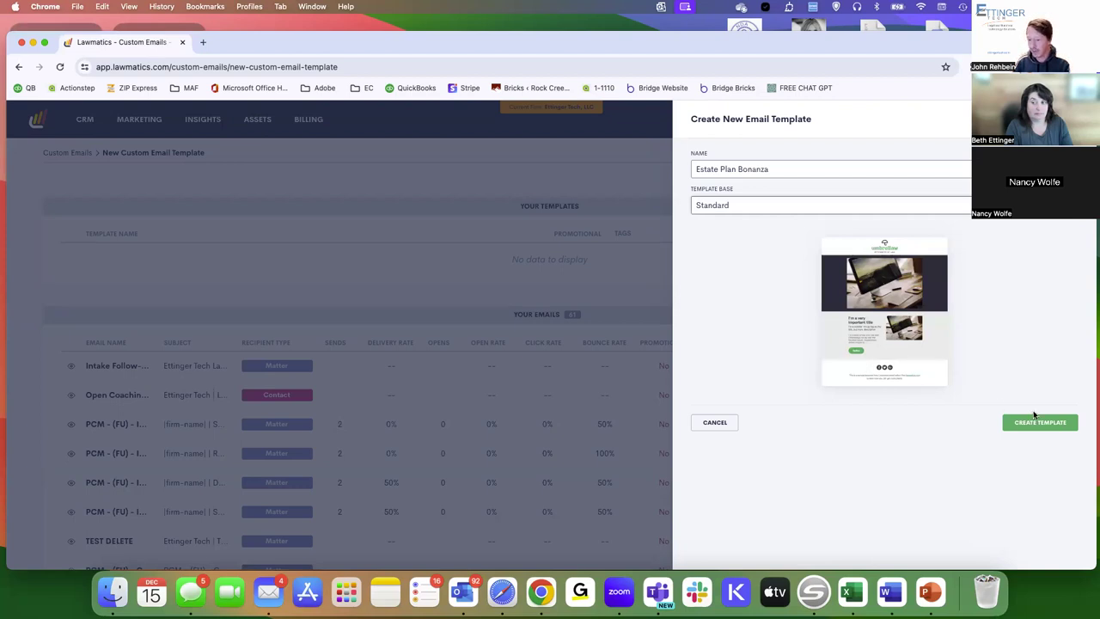
pyautogui.click(1029, 422)
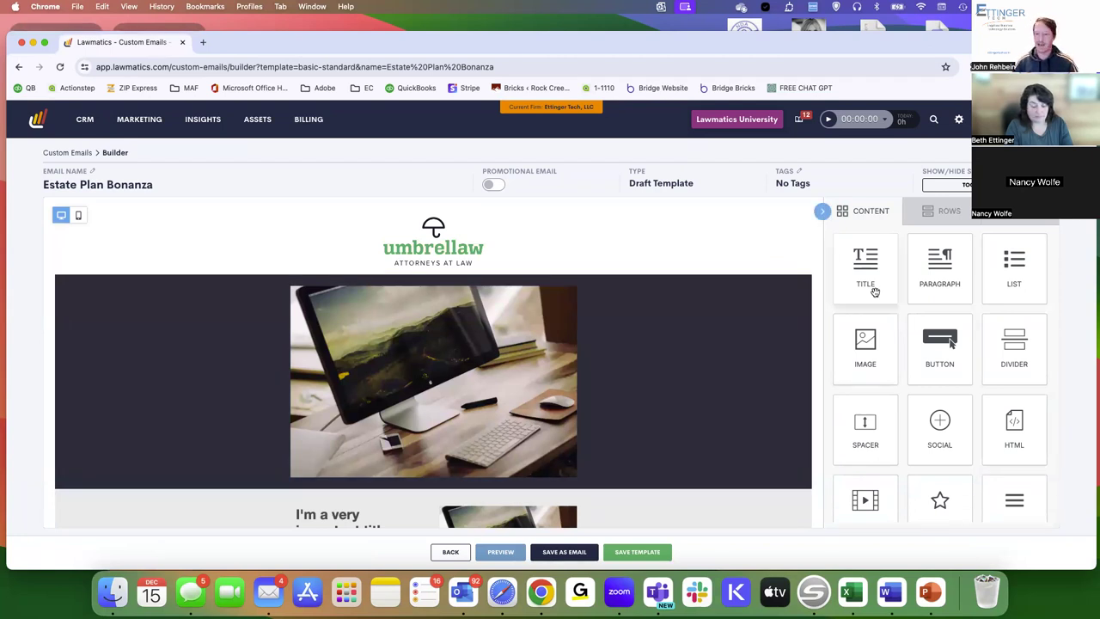
# Examine the template's logo, main image, background rows and footer, along with their editable properties.
pyautogui.click(417, 250)
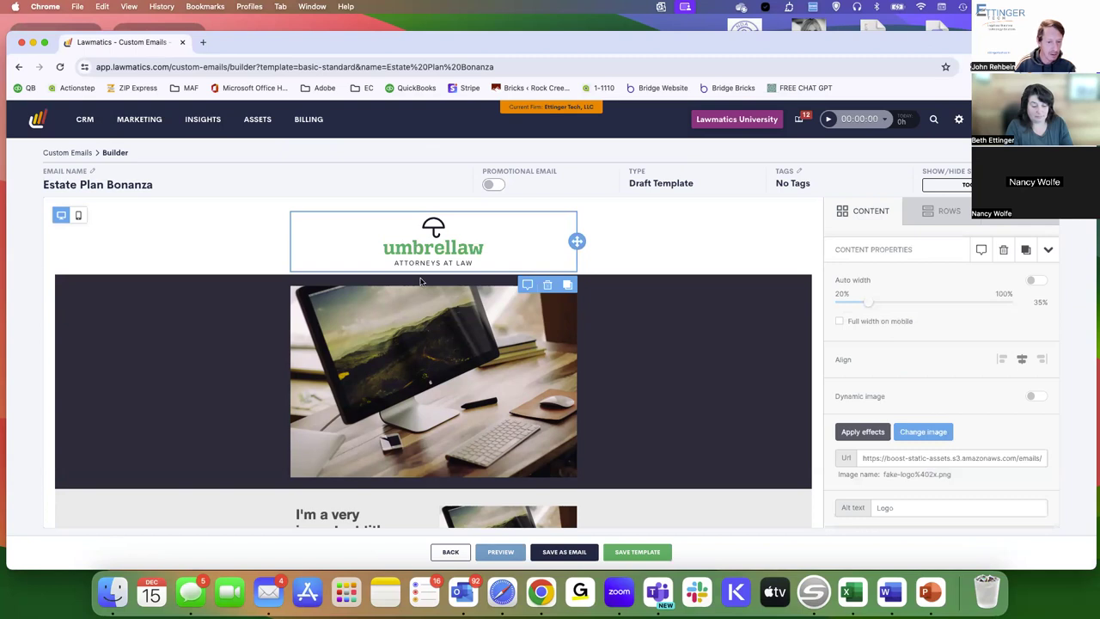
pyautogui.click(421, 331)
pyautogui.click(685, 373)
pyautogui.scroll(-2, 685, 372)
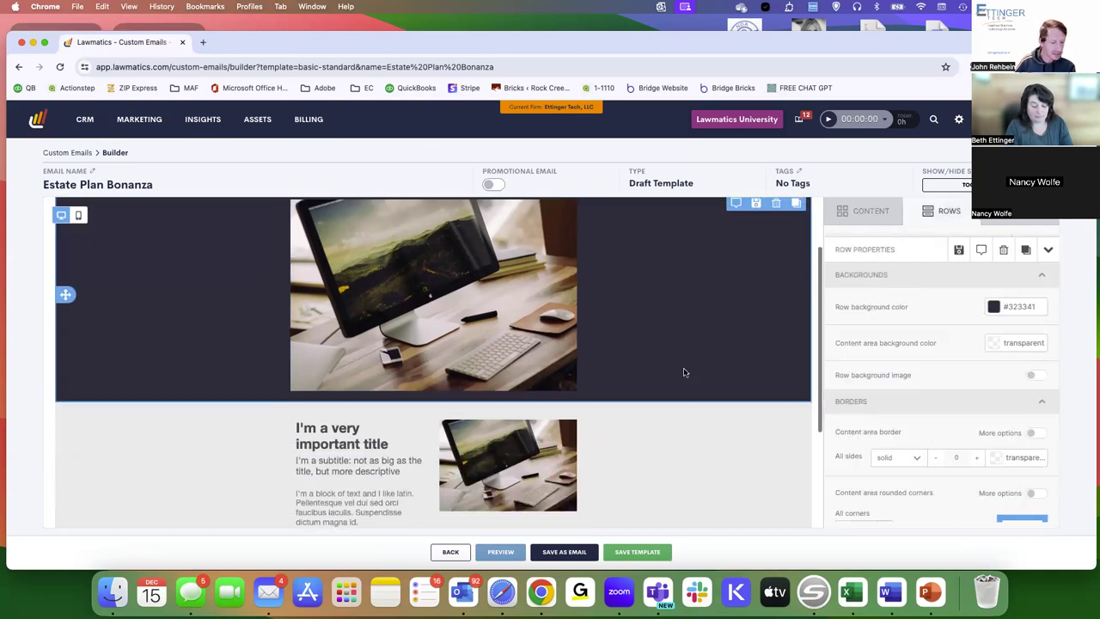
pyautogui.click(658, 447)
pyautogui.scroll(-2, 658, 449)
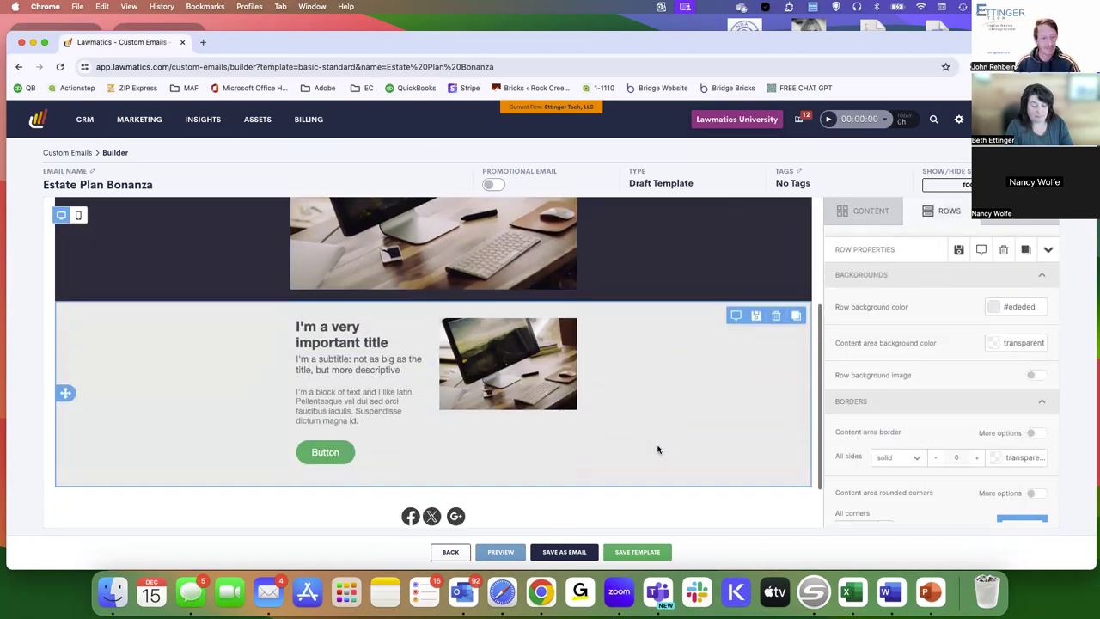
pyautogui.scroll(-2, 658, 449)
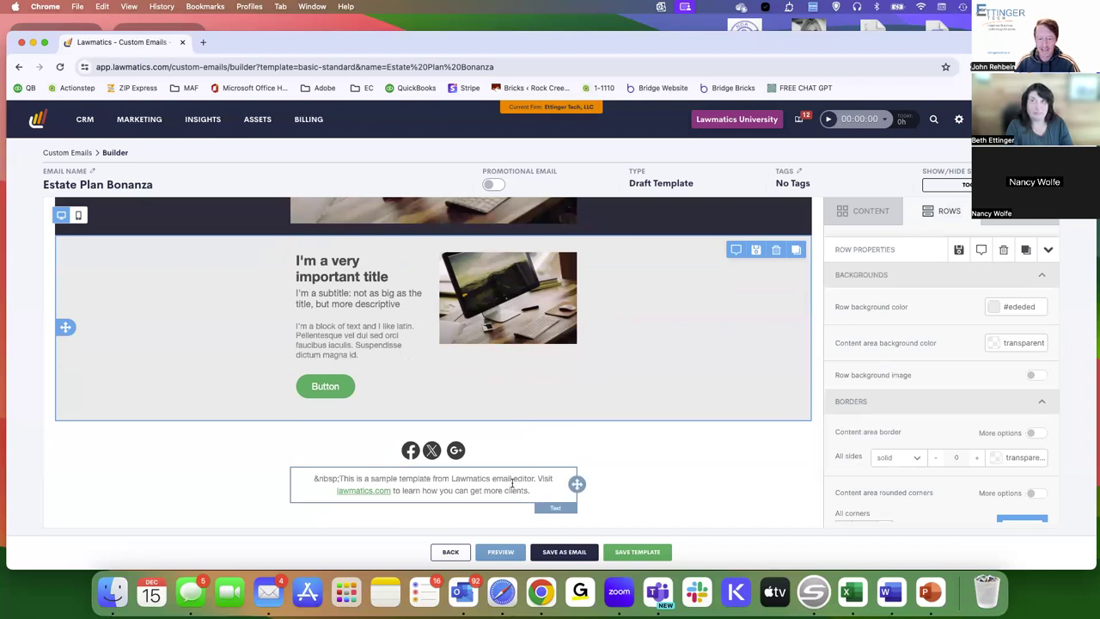
pyautogui.scroll(5, 721, 472)
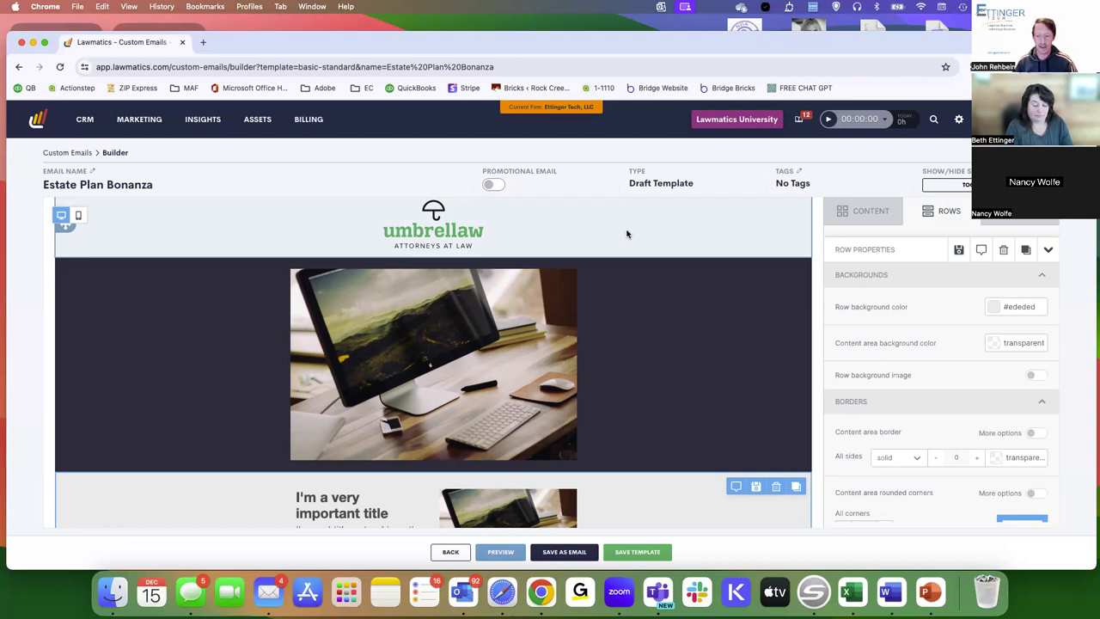
# Start saving the design as an email and set its subject to "Law Firm | Bonanza is on".
pyautogui.click(565, 551)
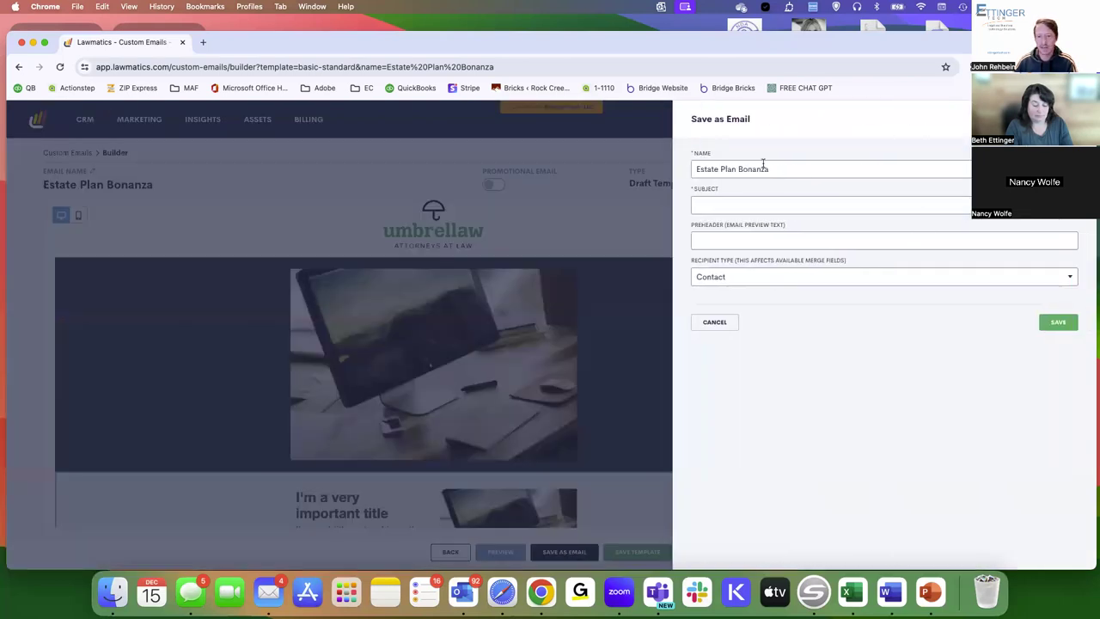
pyautogui.click(714, 204)
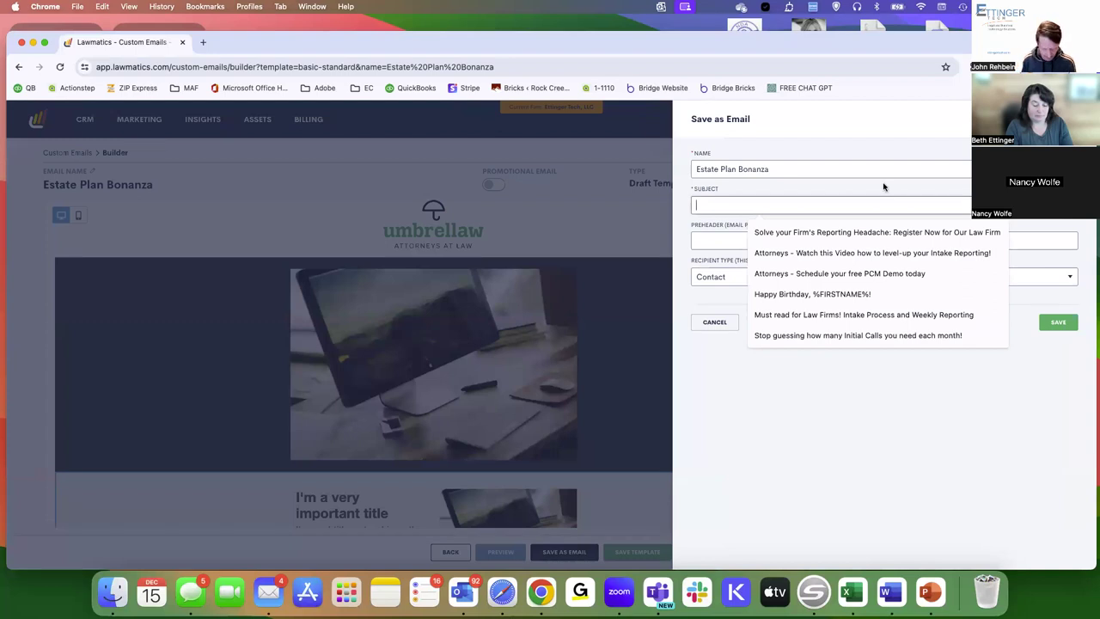
pyautogui.write('Law Firm | ')
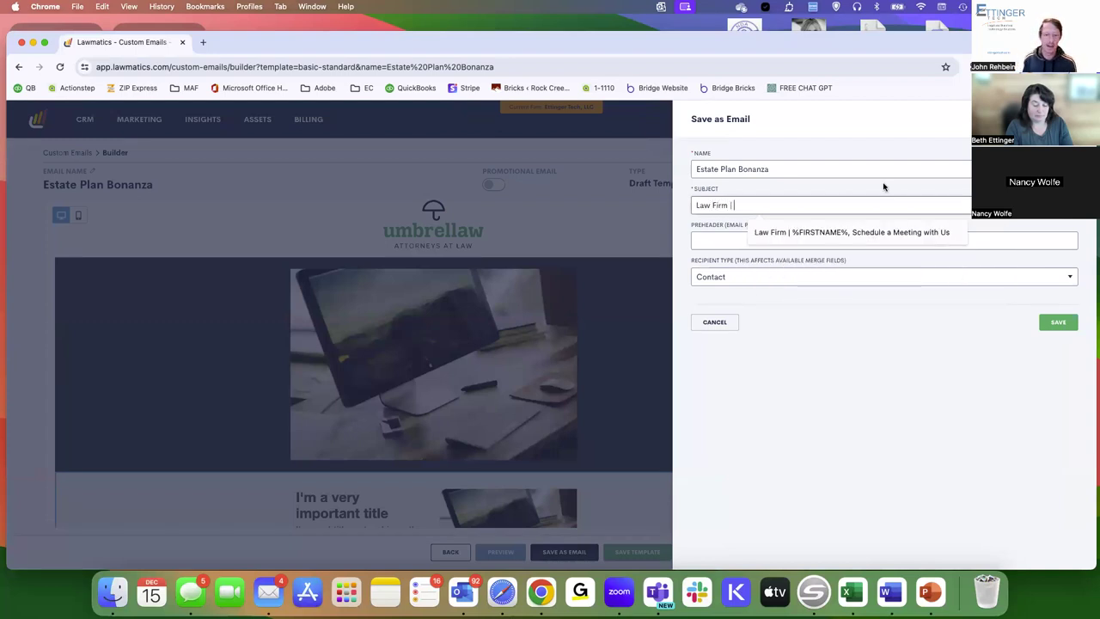
pyautogui.write('Bonanc')
pyautogui.write('a is on')
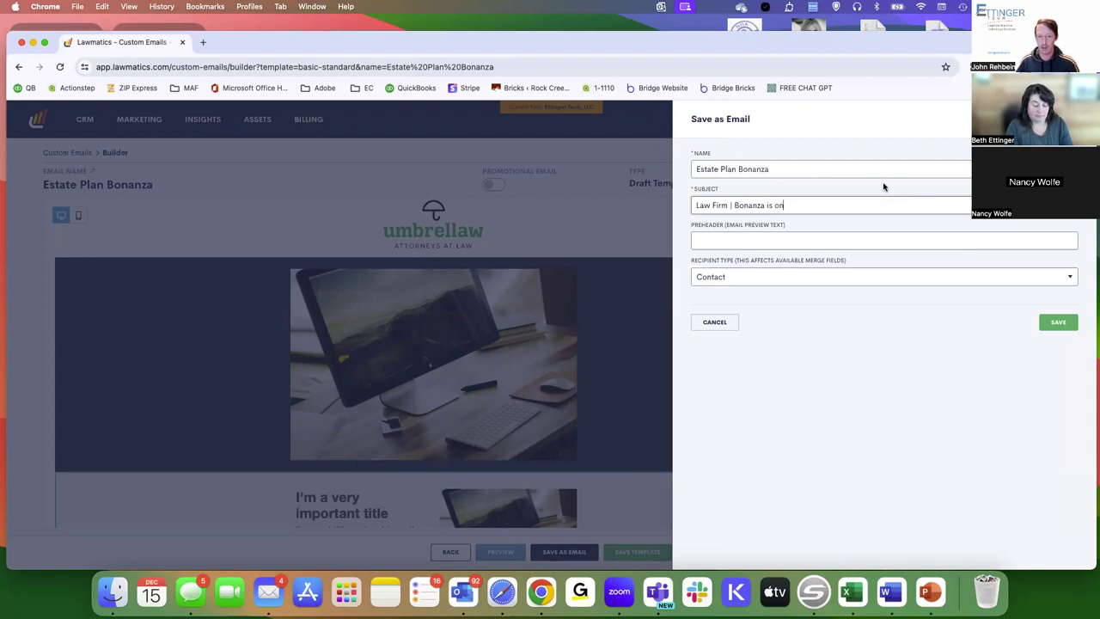
# Set the email's preheader to "asdfasdfasdf" and save the email.
pyautogui.click(728, 243)
pyautogui.write('asdfasdfasdf')
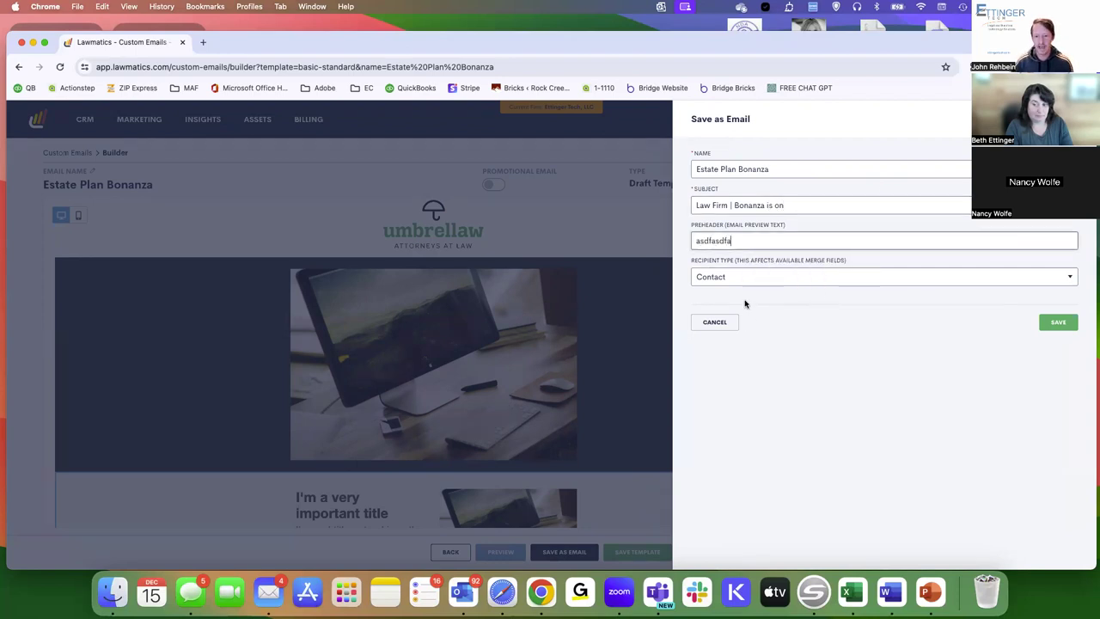
pyautogui.click(792, 323)
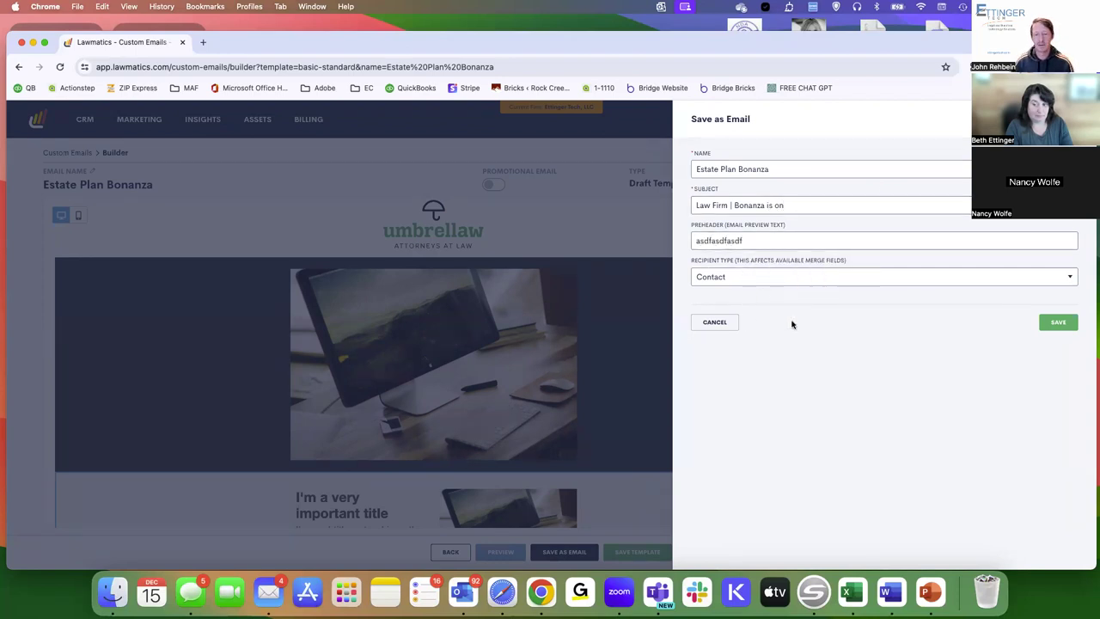
pyautogui.click(1057, 322)
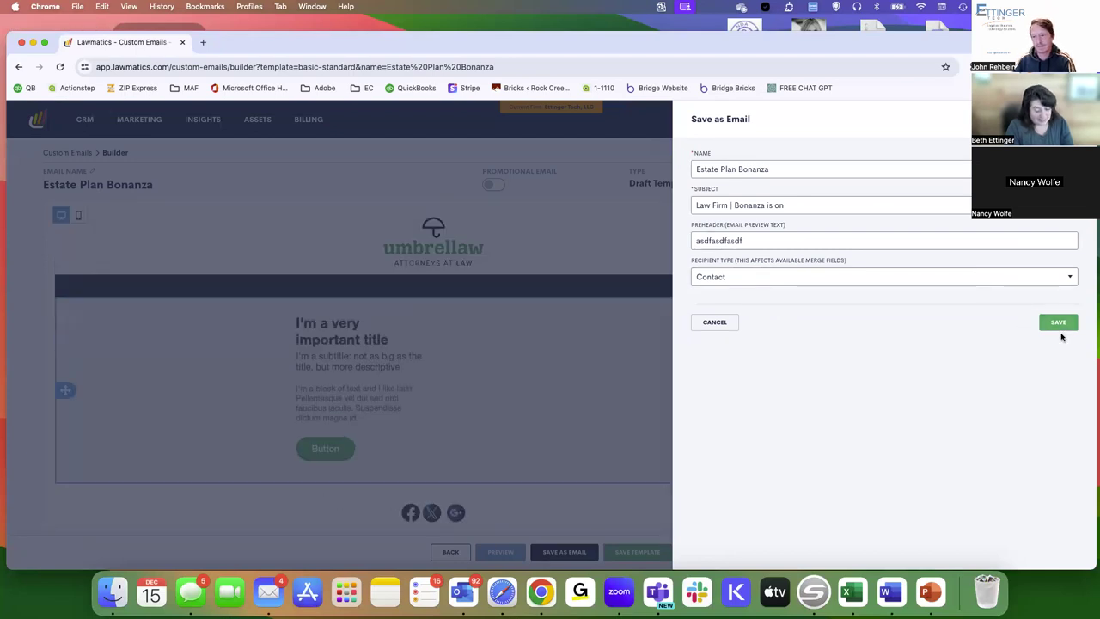
# Start a new marketing campaign named "Bonanza" with the description "Estate Planning Push".
pyautogui.moveTo(139, 121)
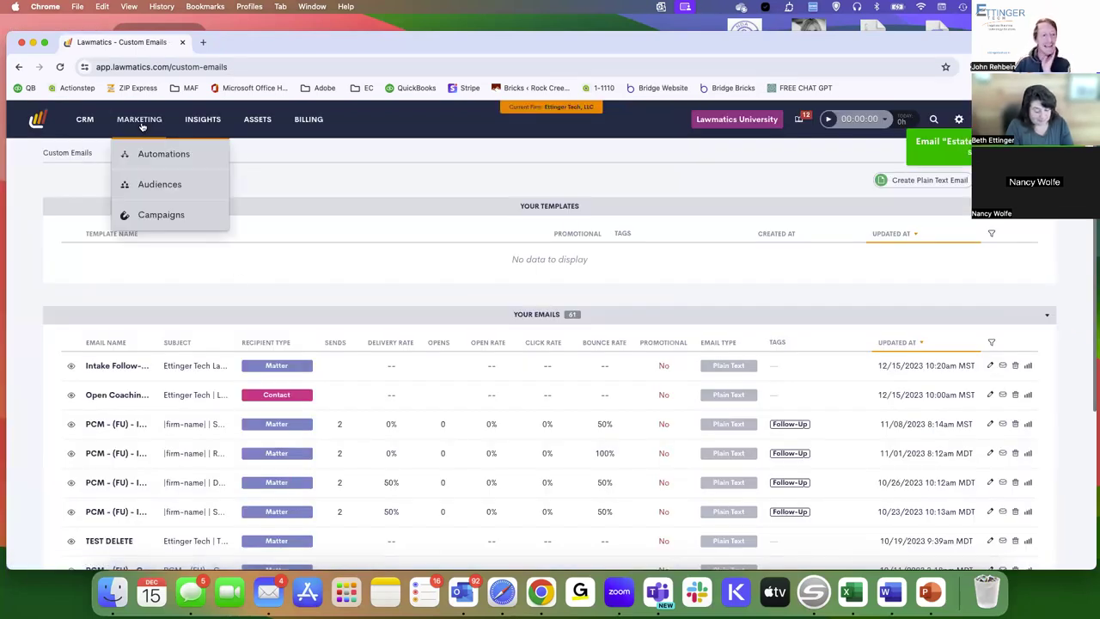
pyautogui.click(156, 217)
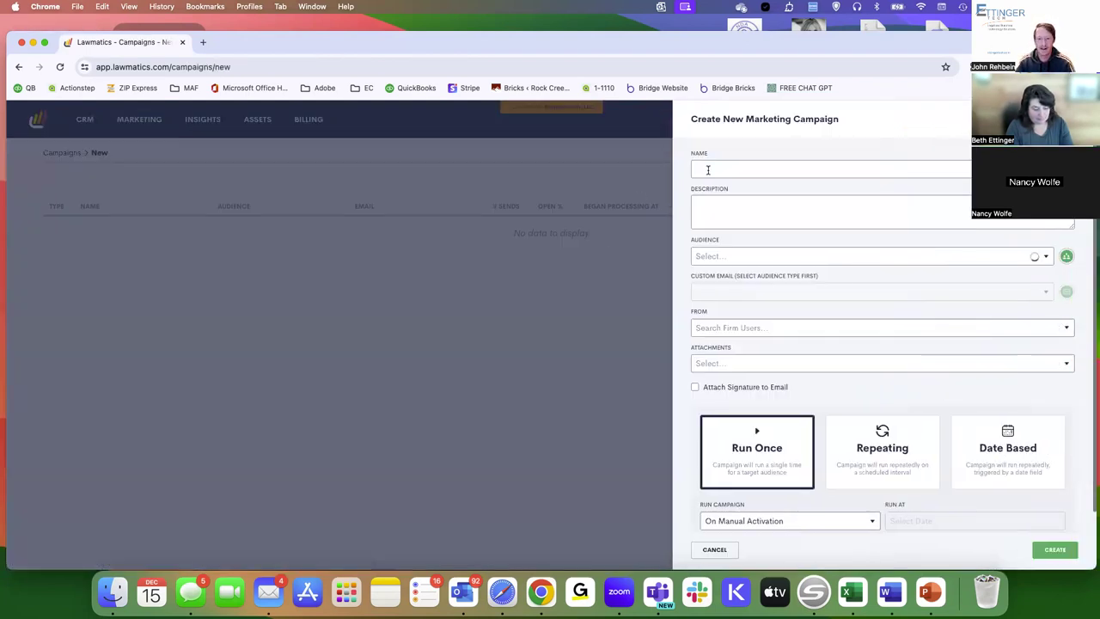
pyautogui.click(709, 168)
pyautogui.write('Boranza')
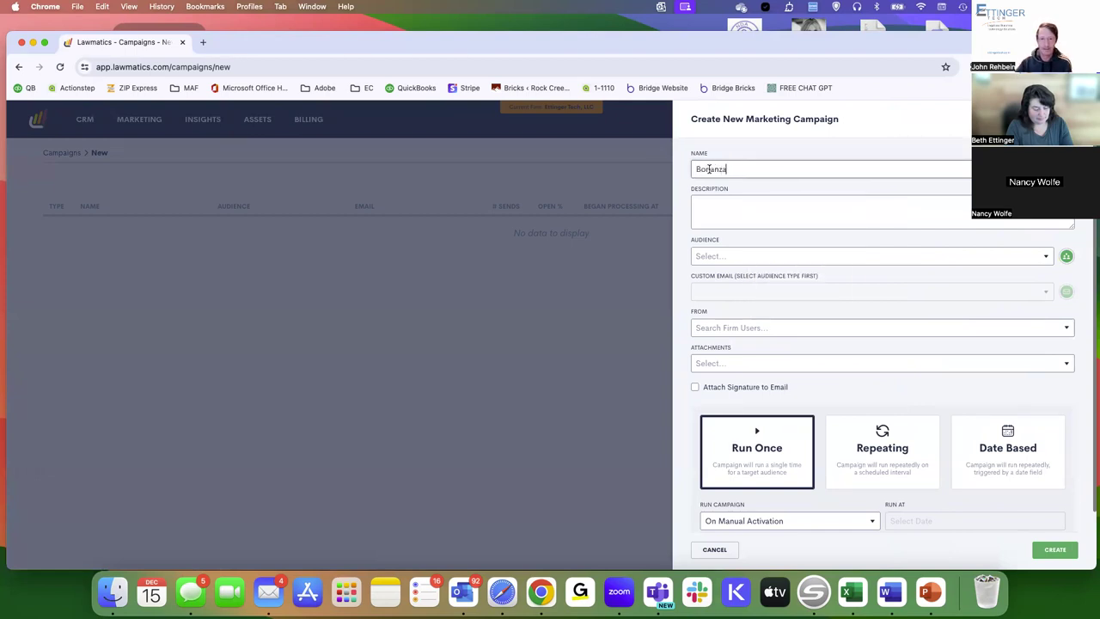
pyautogui.click(747, 207)
pyautogui.write('Esta')
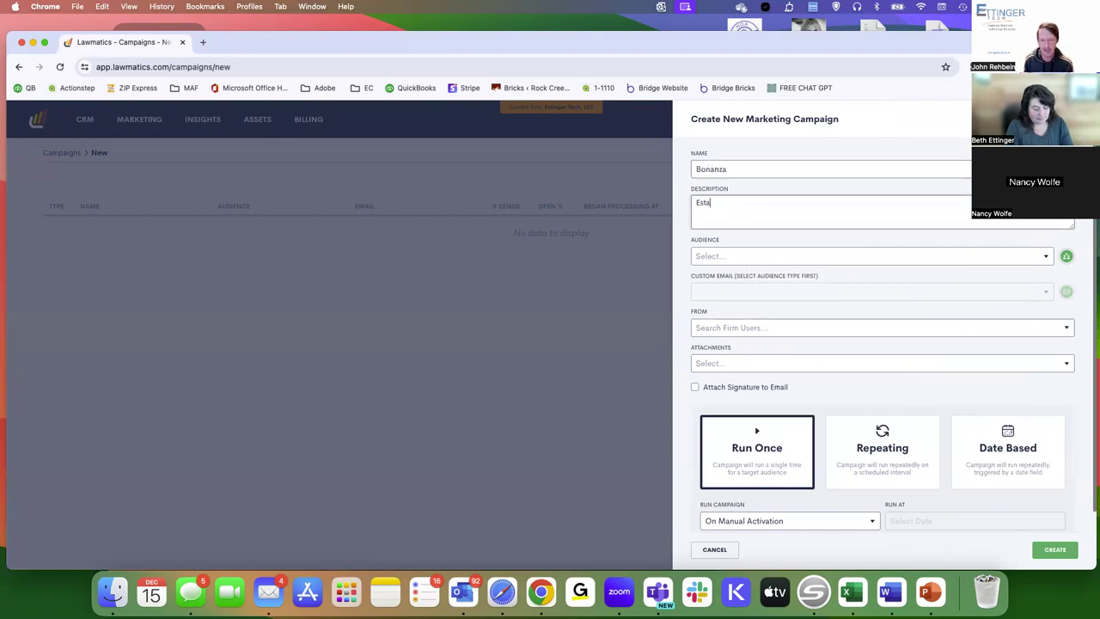
pyautogui.write('te Planning Push')
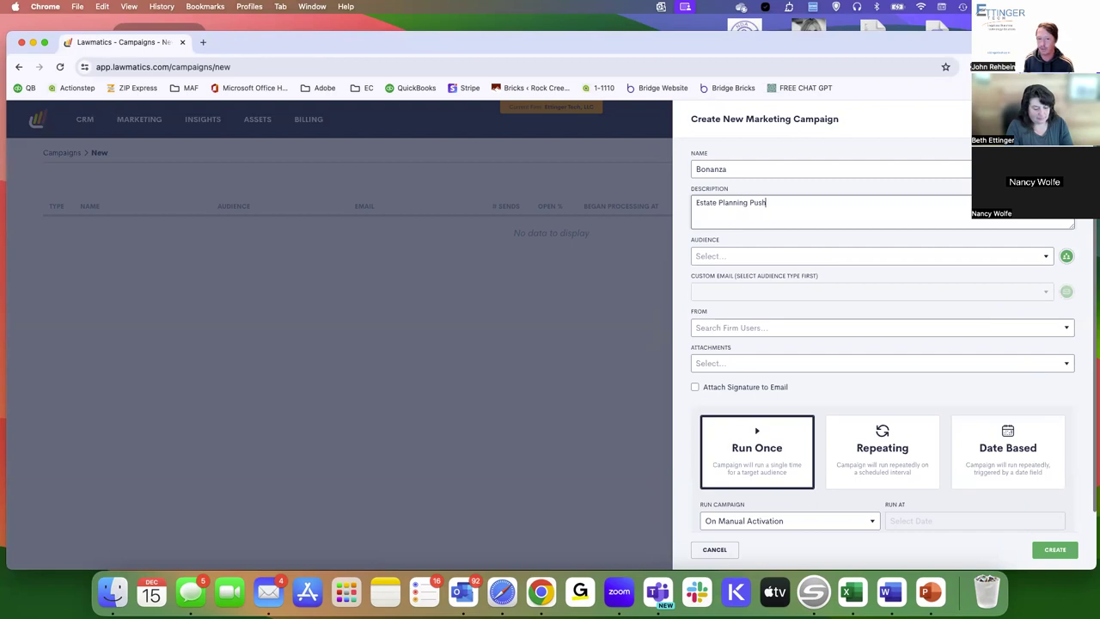
pyautogui.moveTo(794, 207); pyautogui.dragTo(693, 206)
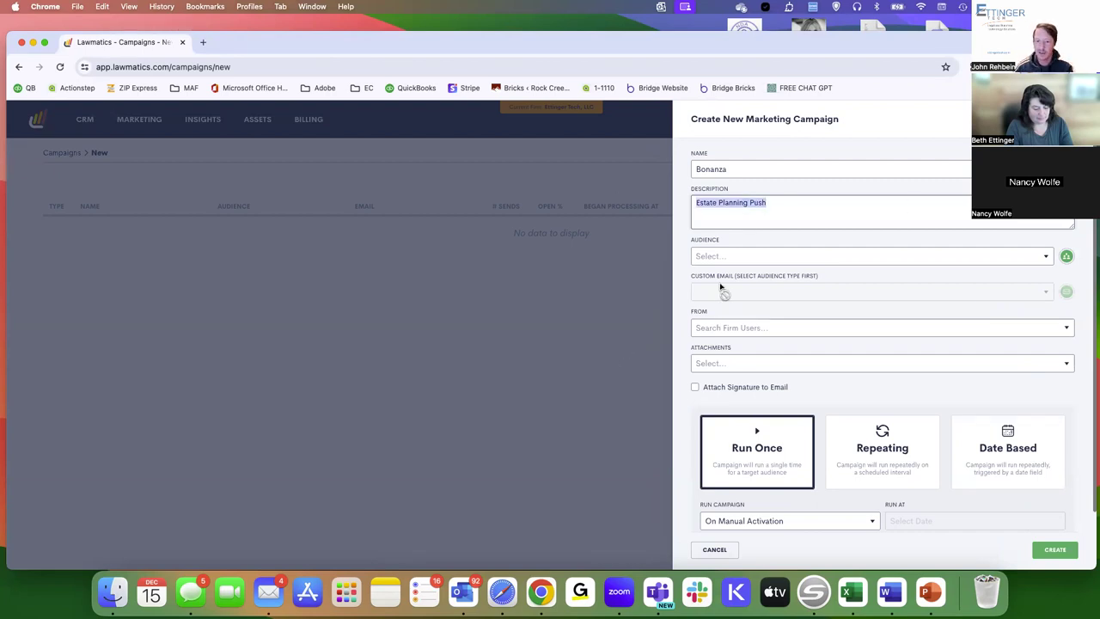
# Set the campaign's audience to Non-Engaged Potential Clients.
pyautogui.click(706, 255)
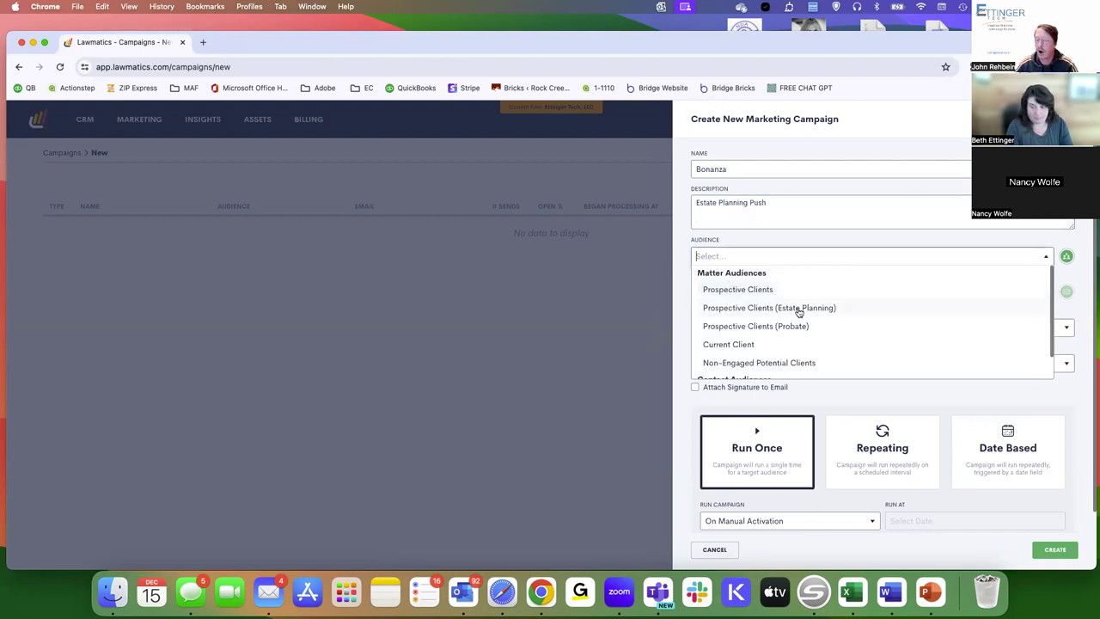
pyautogui.scroll(-2, 799, 312)
pyautogui.scroll(1, 770, 339)
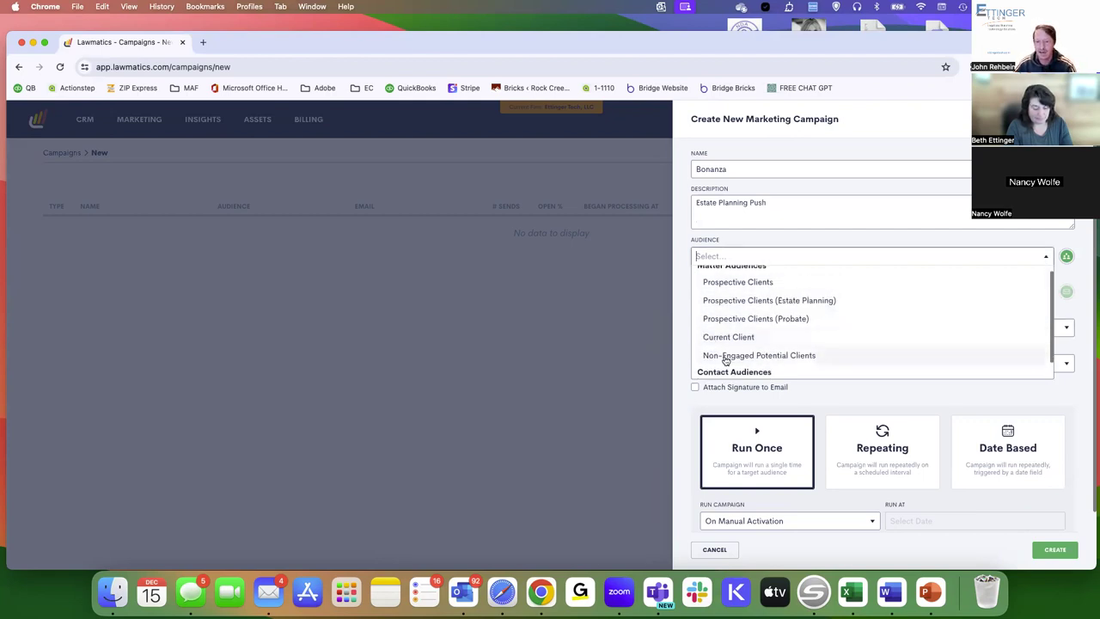
pyautogui.click(807, 355)
# Set the campaign's custom email to Estate Plan Bonanza.
pyautogui.click(736, 291)
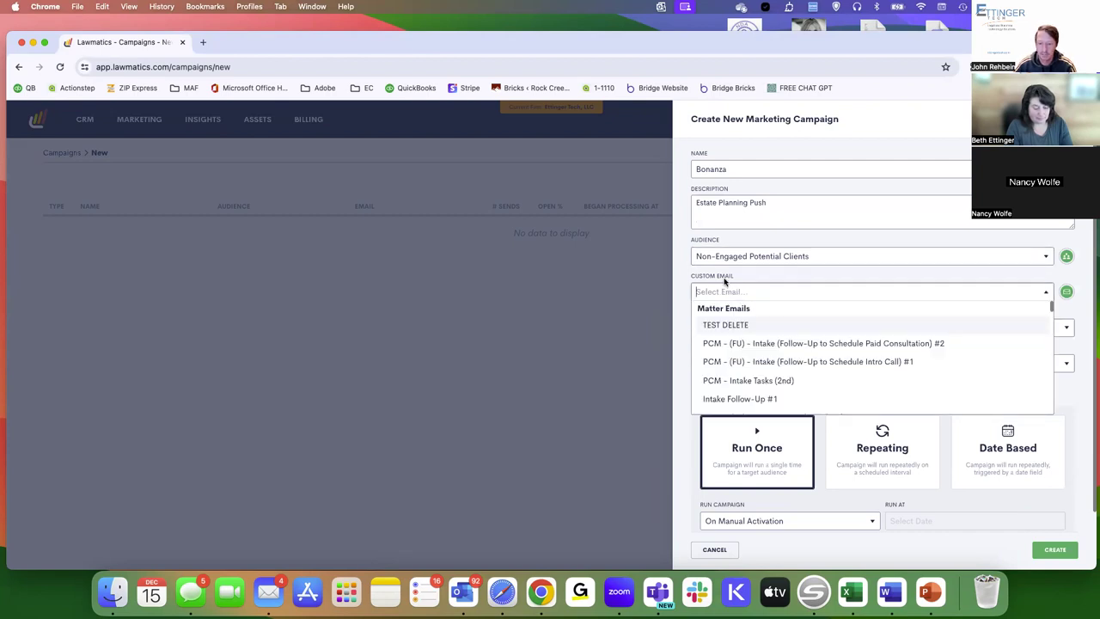
pyautogui.click(720, 279)
pyautogui.click(726, 291)
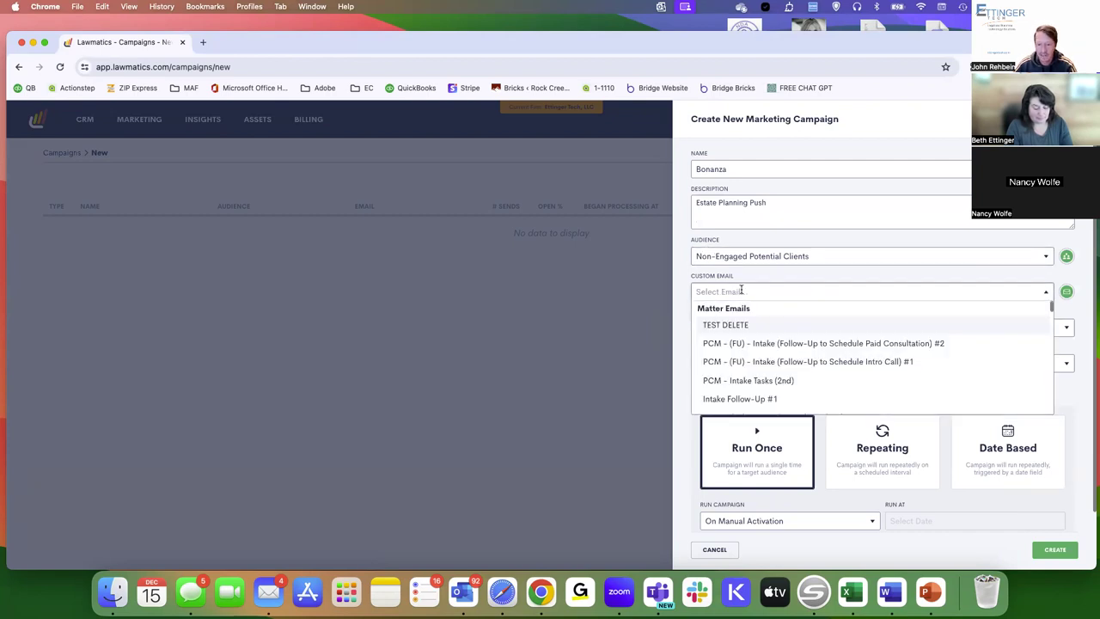
pyautogui.scroll(-5, 813, 359)
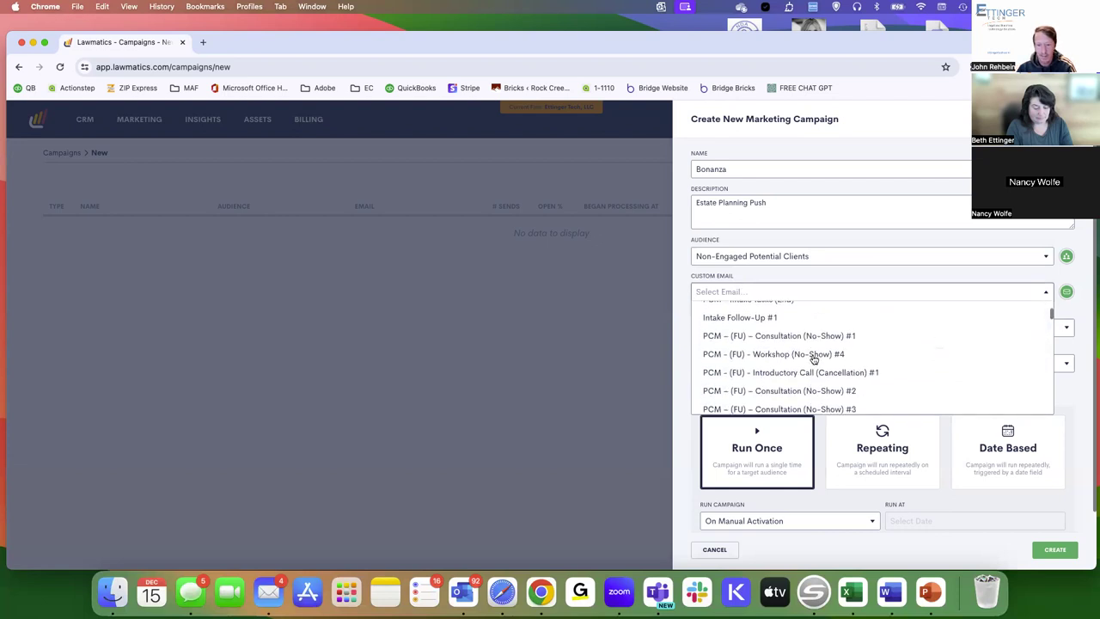
pyautogui.scroll(5, 813, 359)
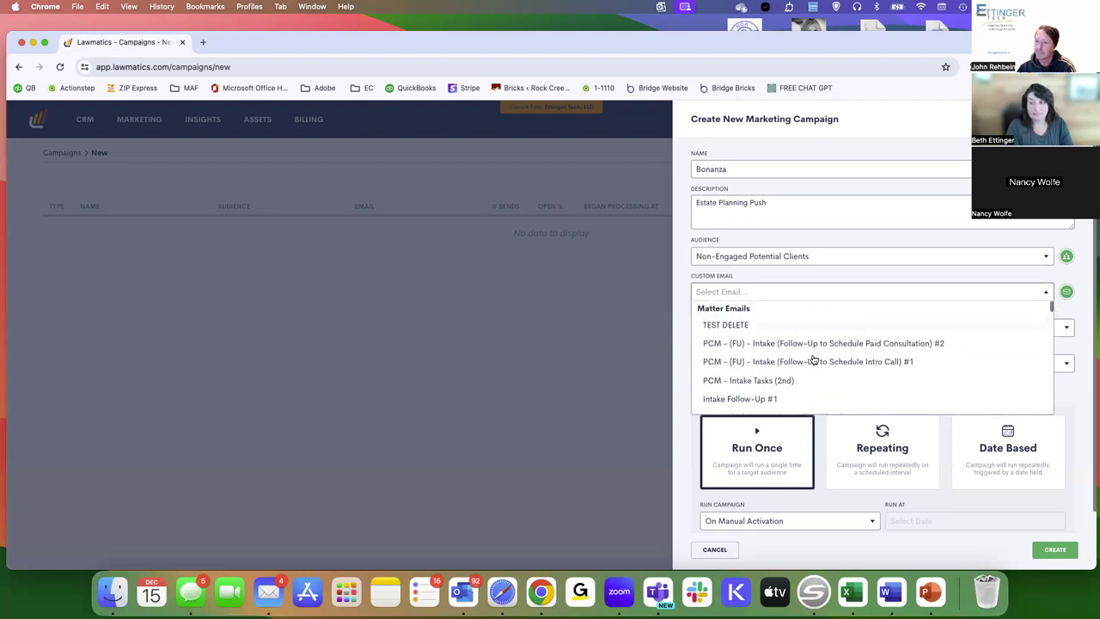
pyautogui.write('Estate')
pyautogui.click(732, 325)
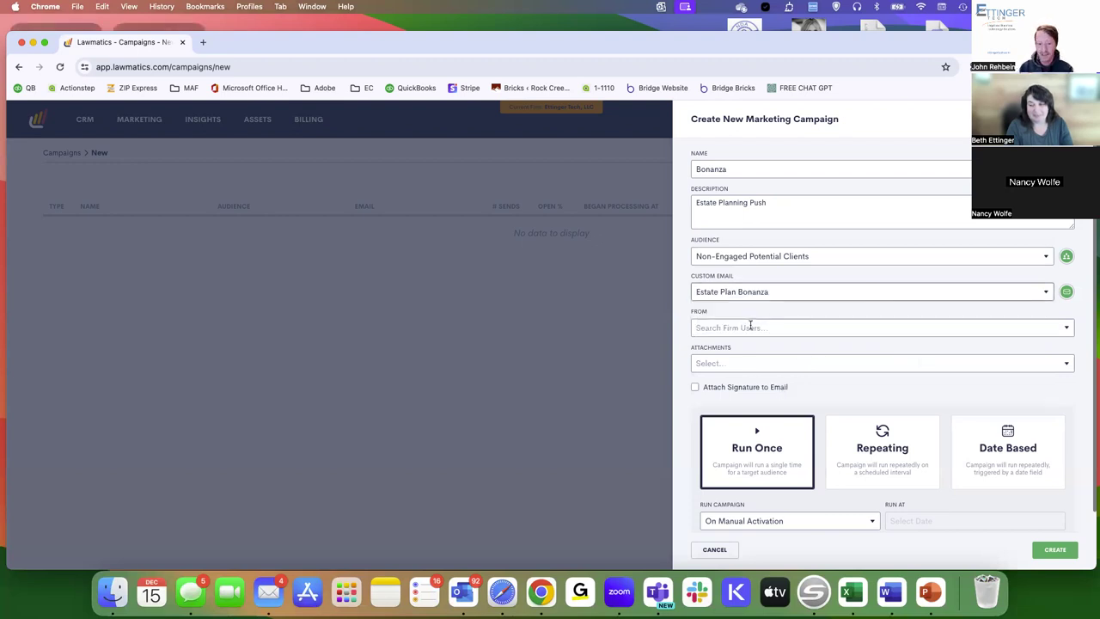
# Set the firm email as the campaign's sender and create the campaign to run once on manual activation.
pyautogui.click(748, 326)
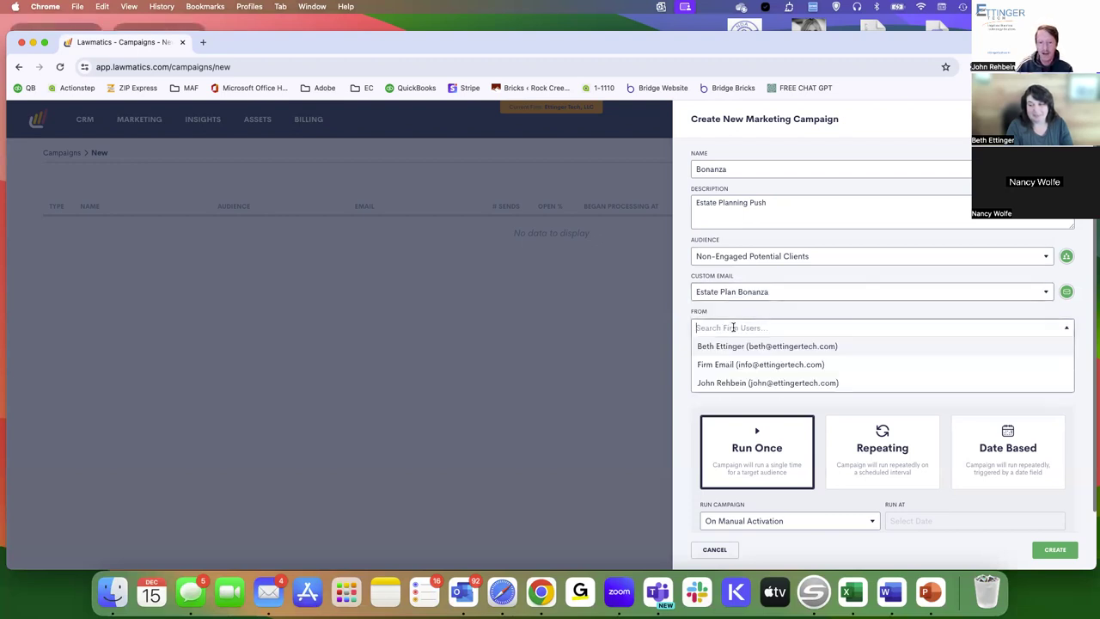
pyautogui.click(762, 368)
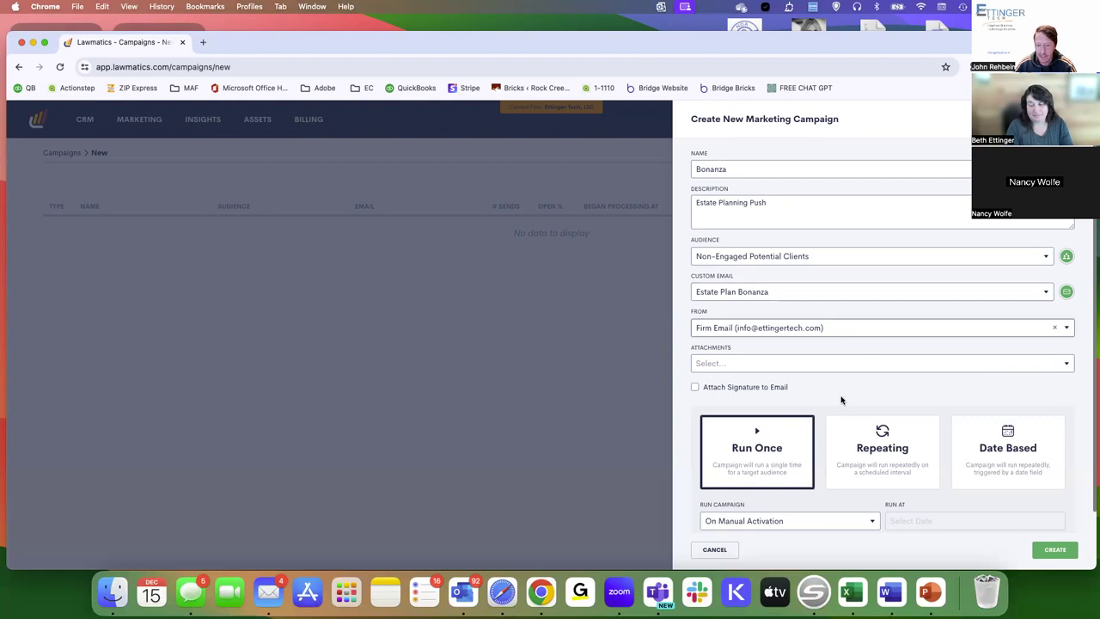
pyautogui.scroll(-2, 945, 516)
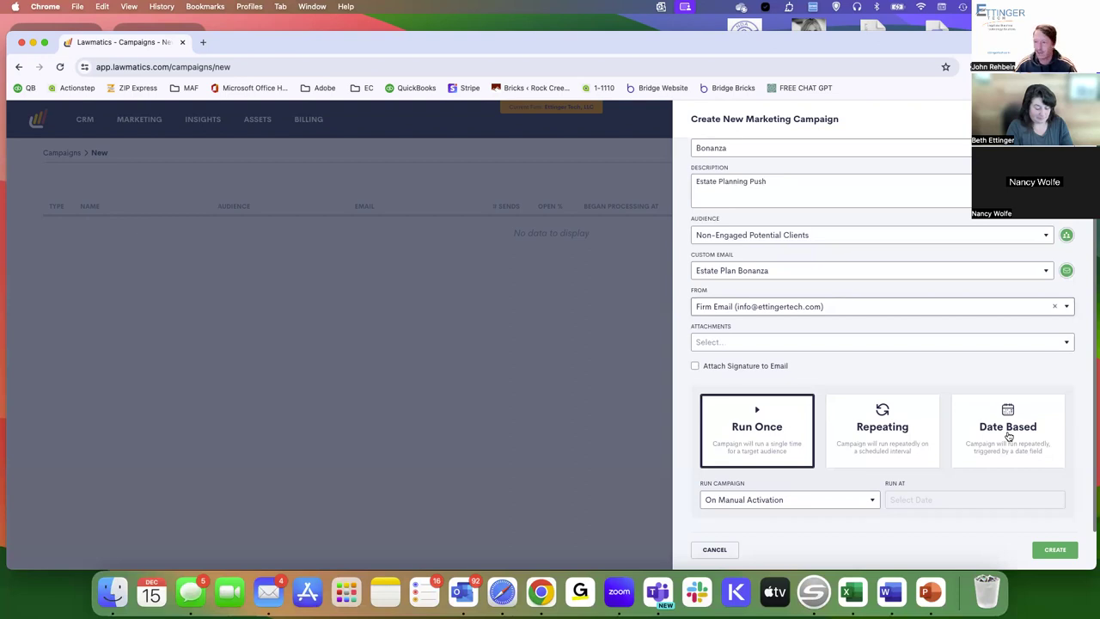
pyautogui.click(752, 499)
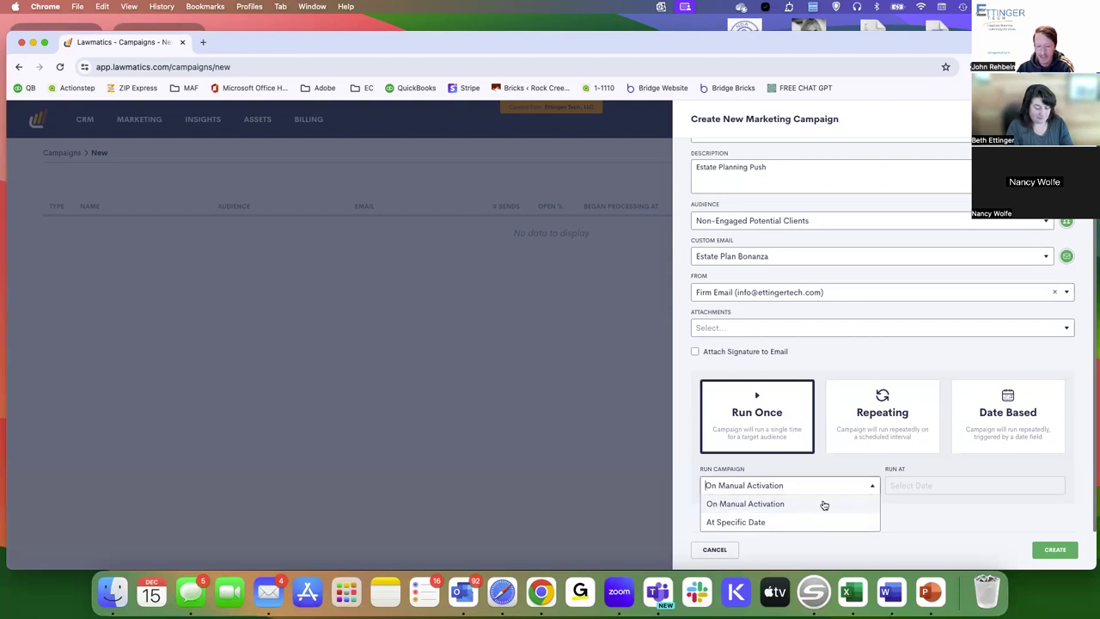
pyautogui.click(754, 504)
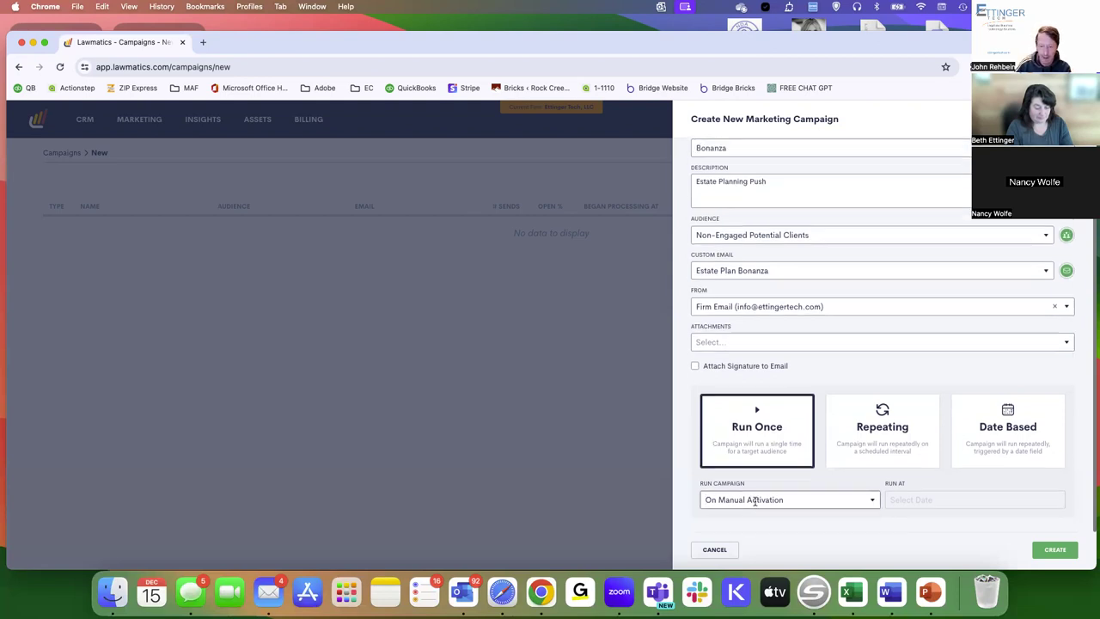
pyautogui.click(1055, 551)
# Review the Bonanza campaign's activation options, including attachments, and close them without sending.
pyautogui.click(581, 318)
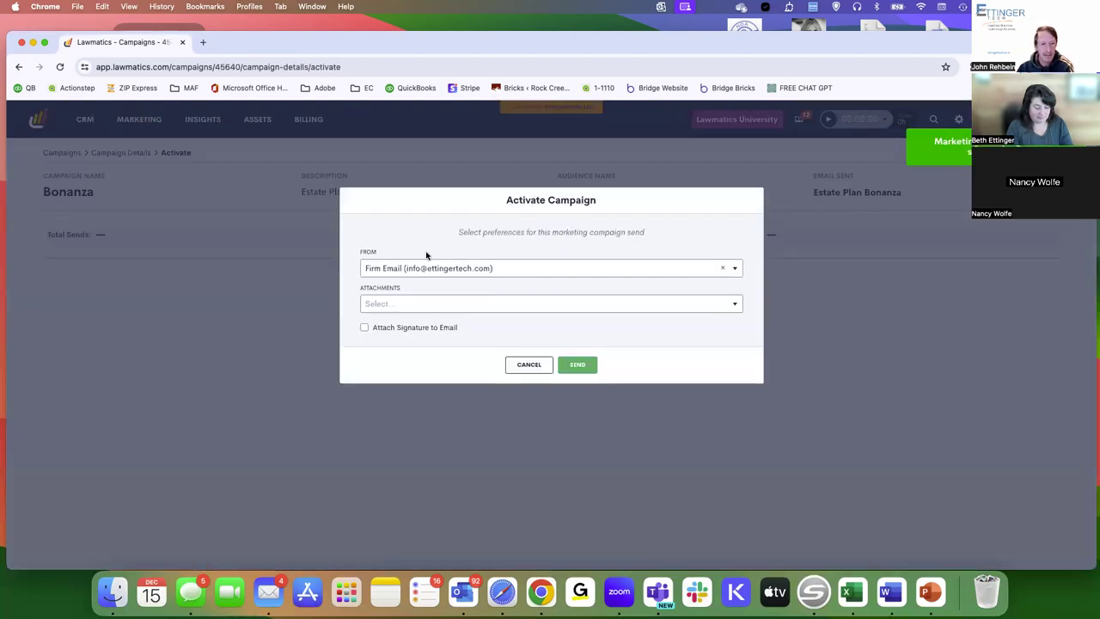
pyautogui.click(375, 302)
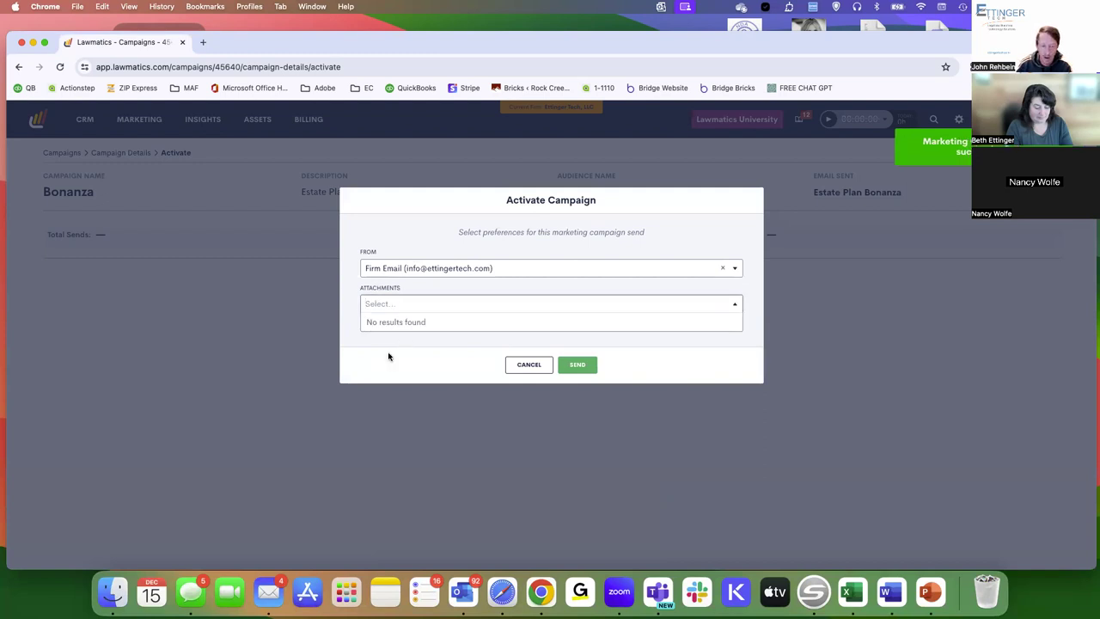
pyautogui.click(387, 356)
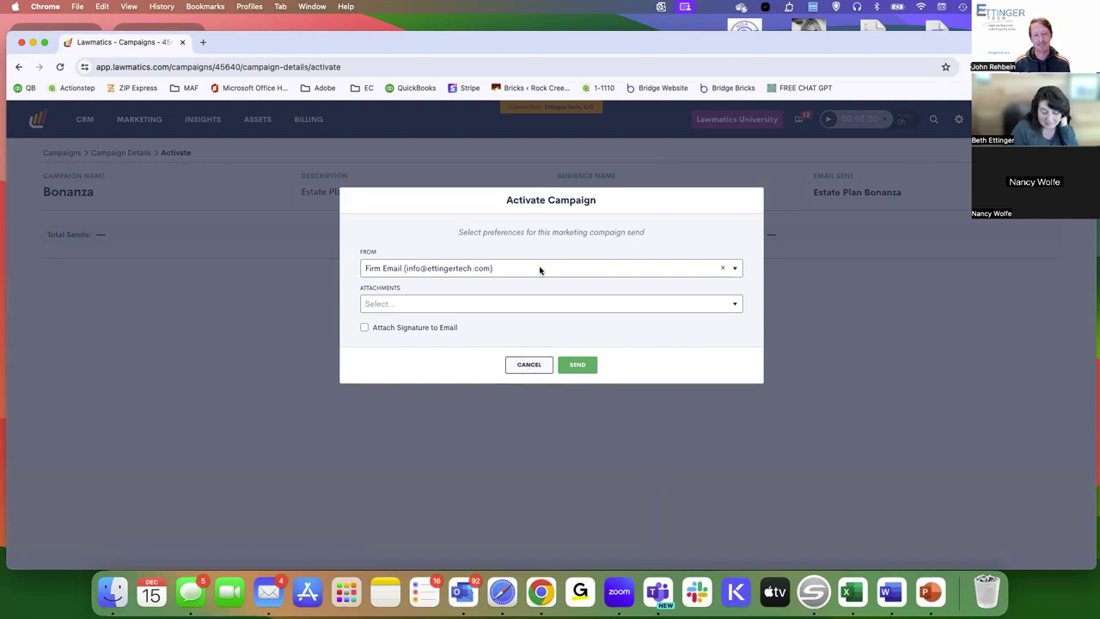
pyautogui.click(524, 364)
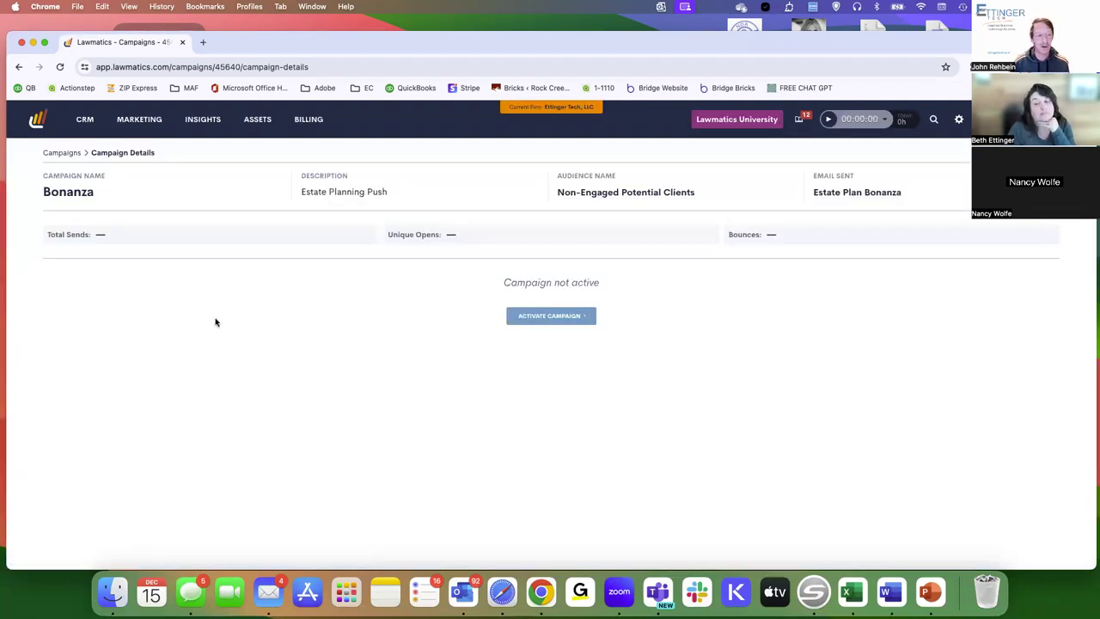
# Check the Bonanza entry in the campaign list and reopen its details.
pyautogui.click(79, 154)
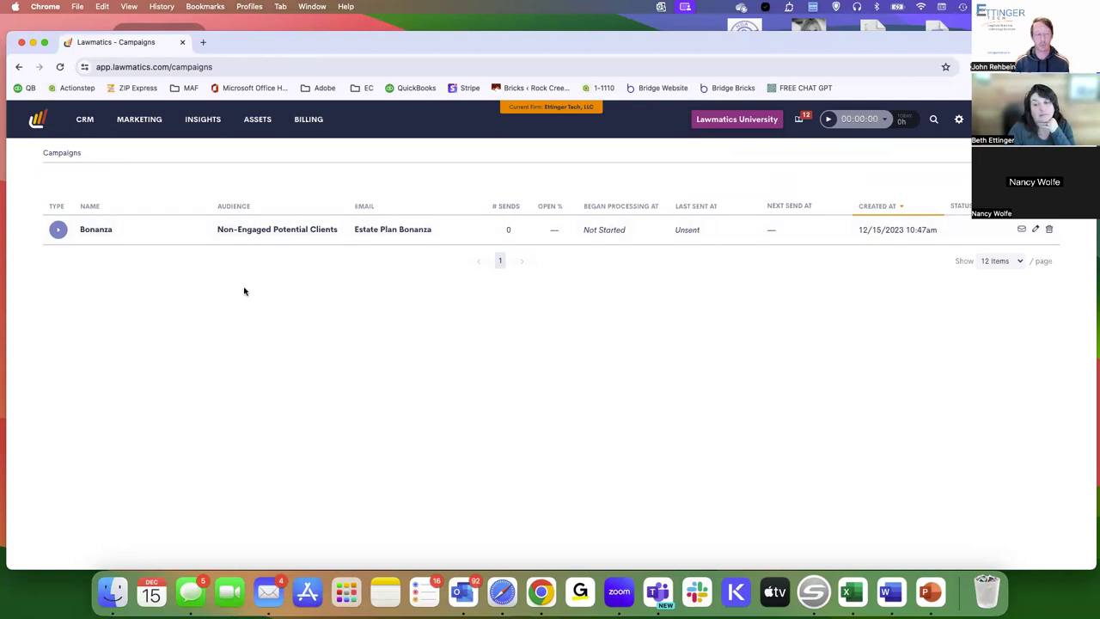
pyautogui.click(101, 231)
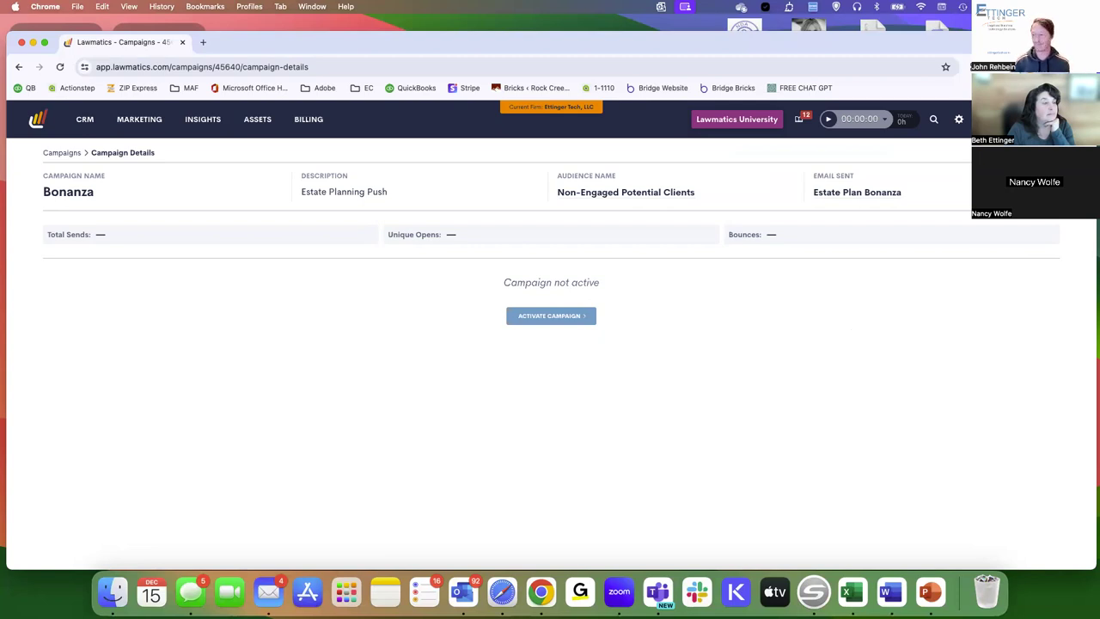
pyautogui.moveTo(142, 124)
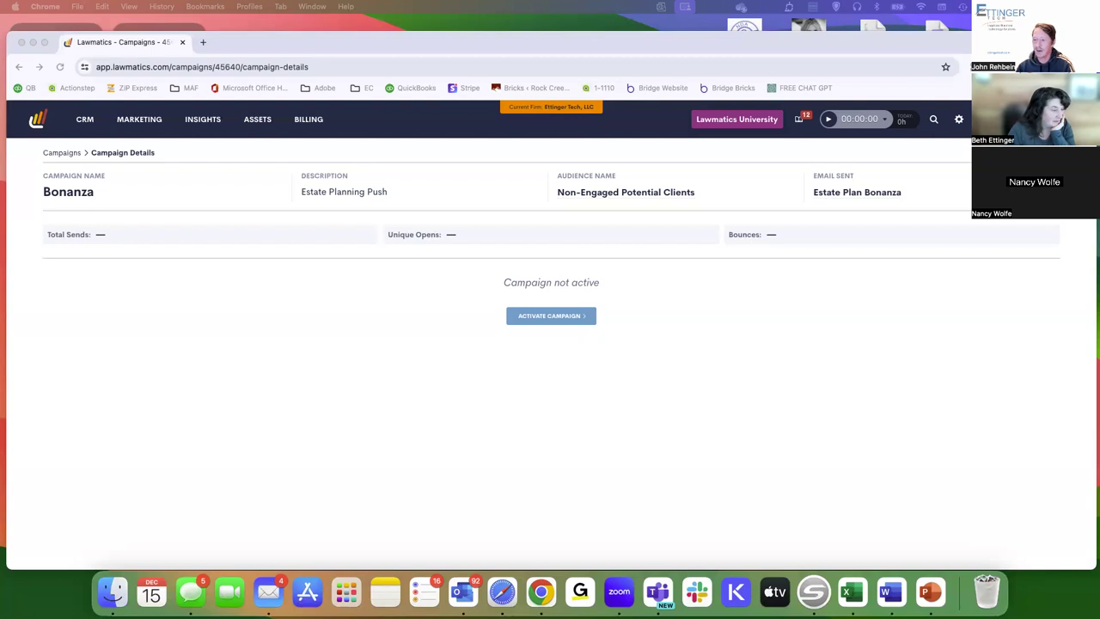
# Open the bookmarked free Chat GPT site in a new browser tab and look over its chat window.
pyautogui.click(203, 42)
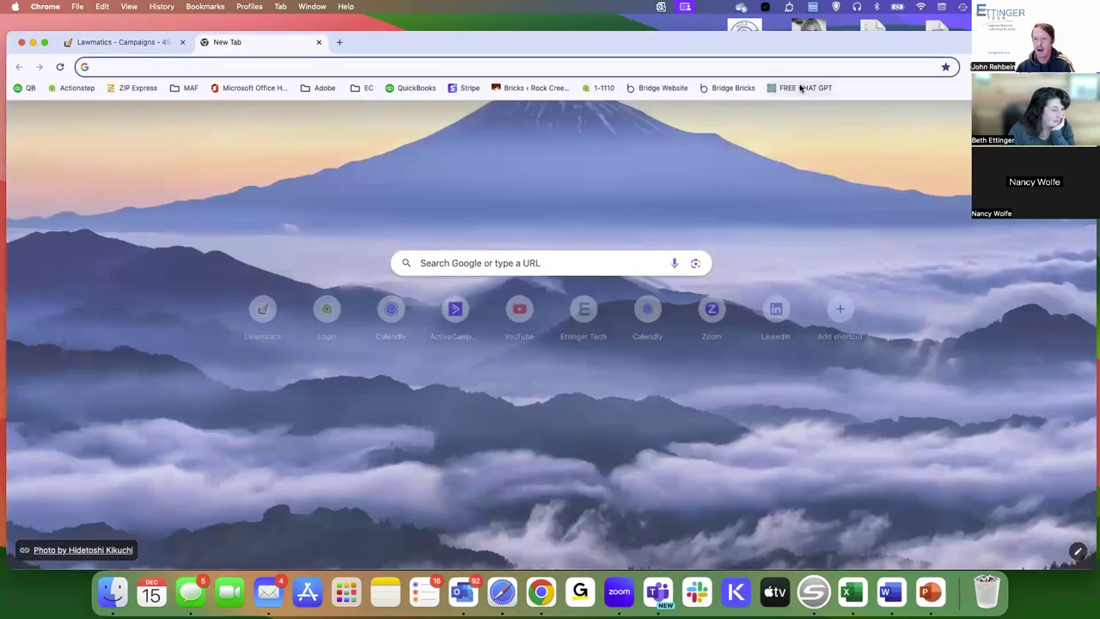
pyautogui.click(801, 88)
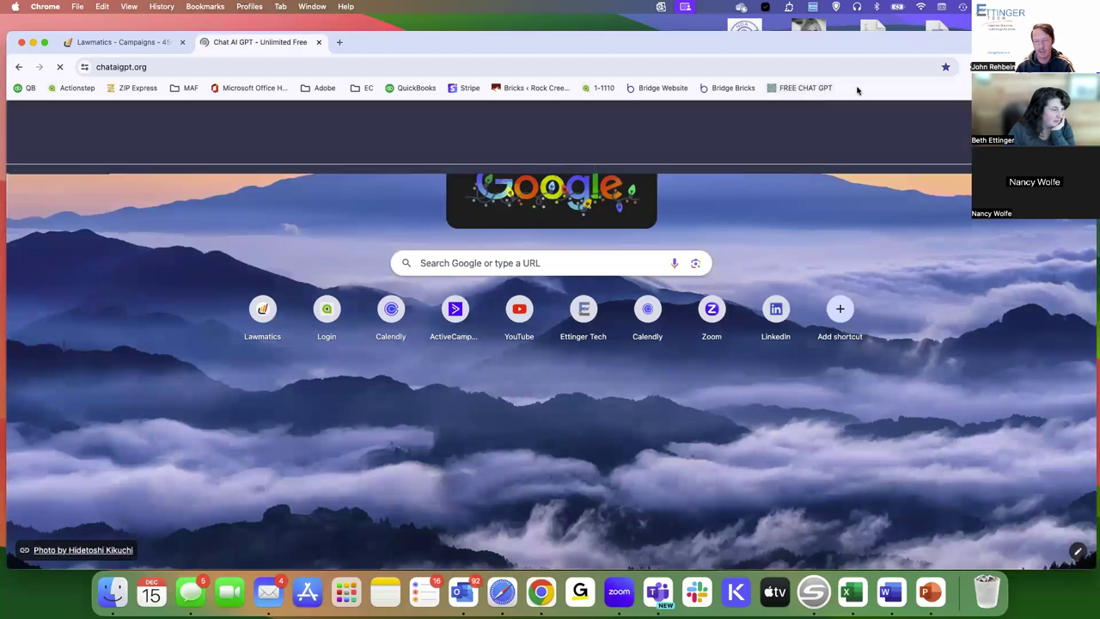
pyautogui.scroll(-5, 711, 297)
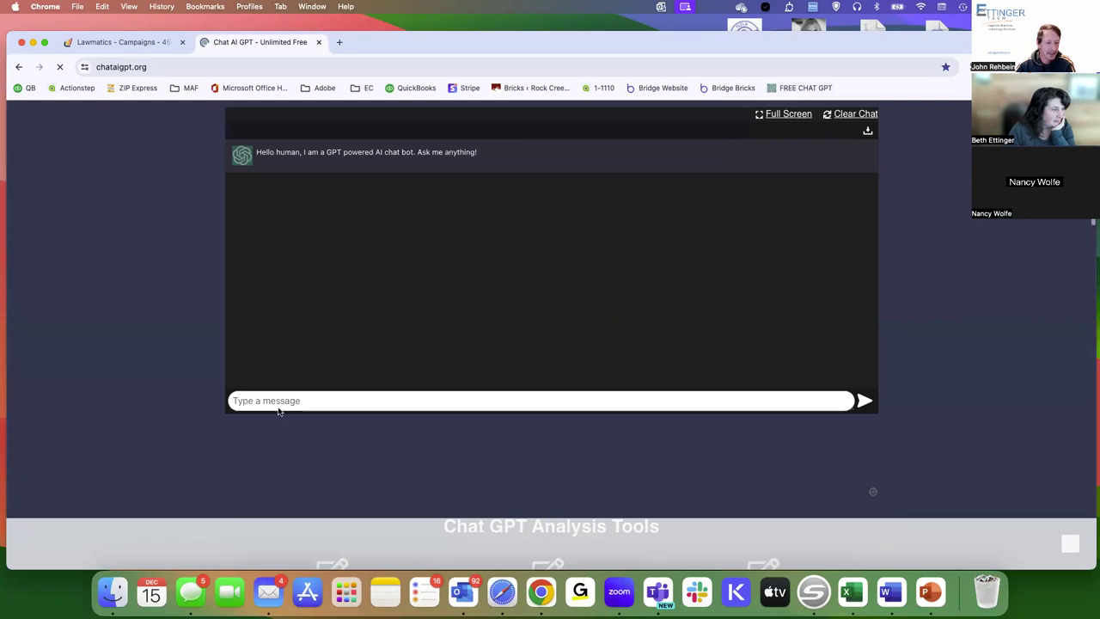
pyautogui.click(296, 400)
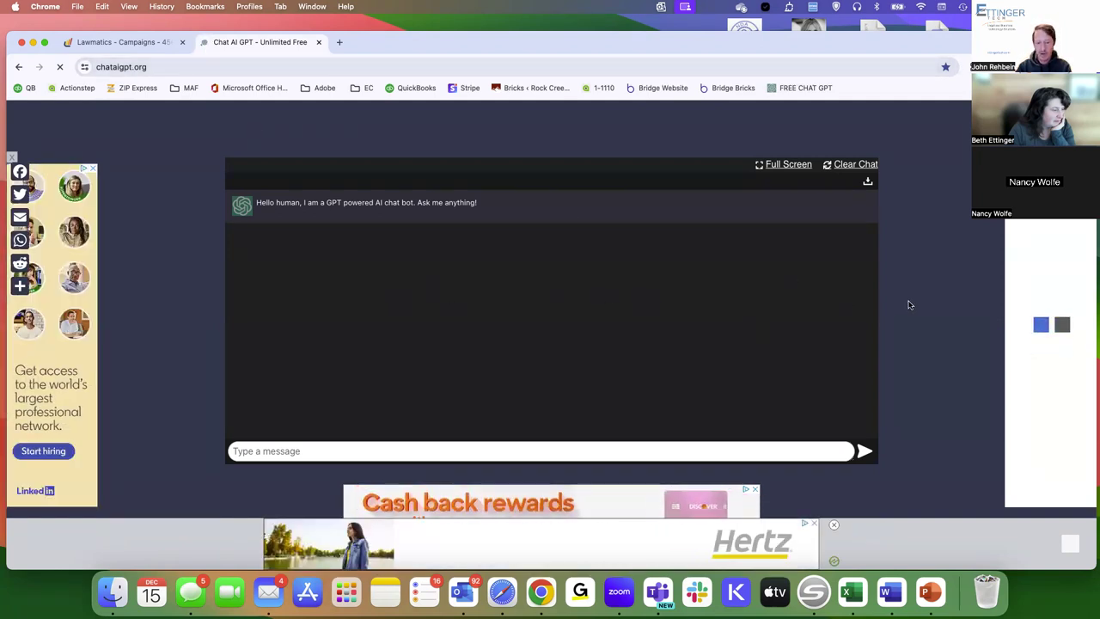
pyautogui.scroll(-2, 909, 304)
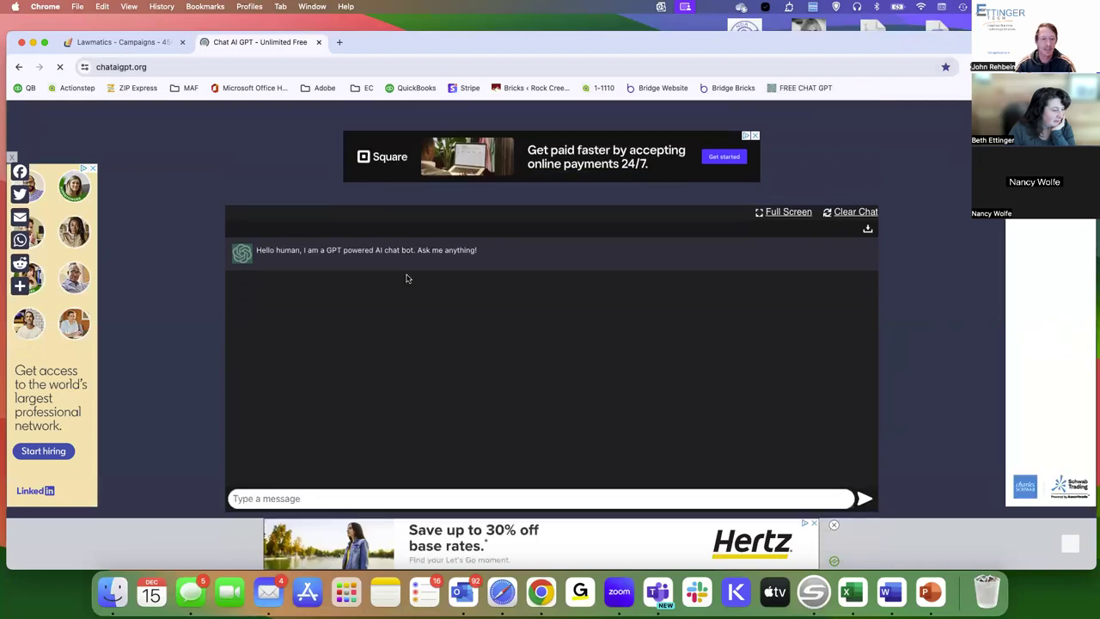
pyautogui.scroll(-1, 928, 278)
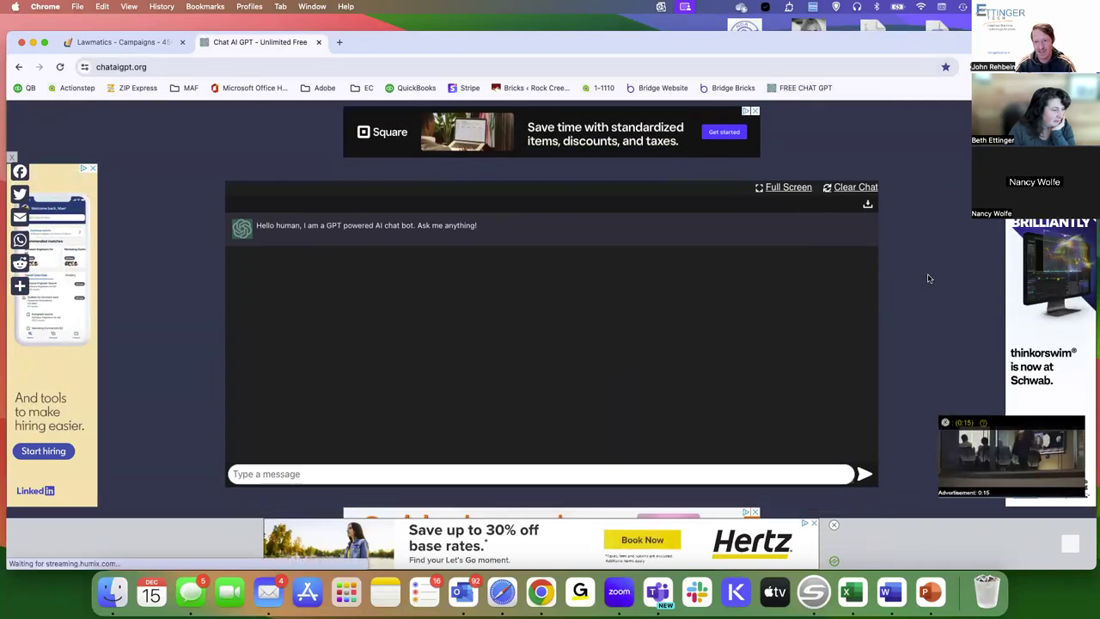
# Return to Lawmatics and open the "Possible probate" matter from the list of all matters.
pyautogui.click(125, 42)
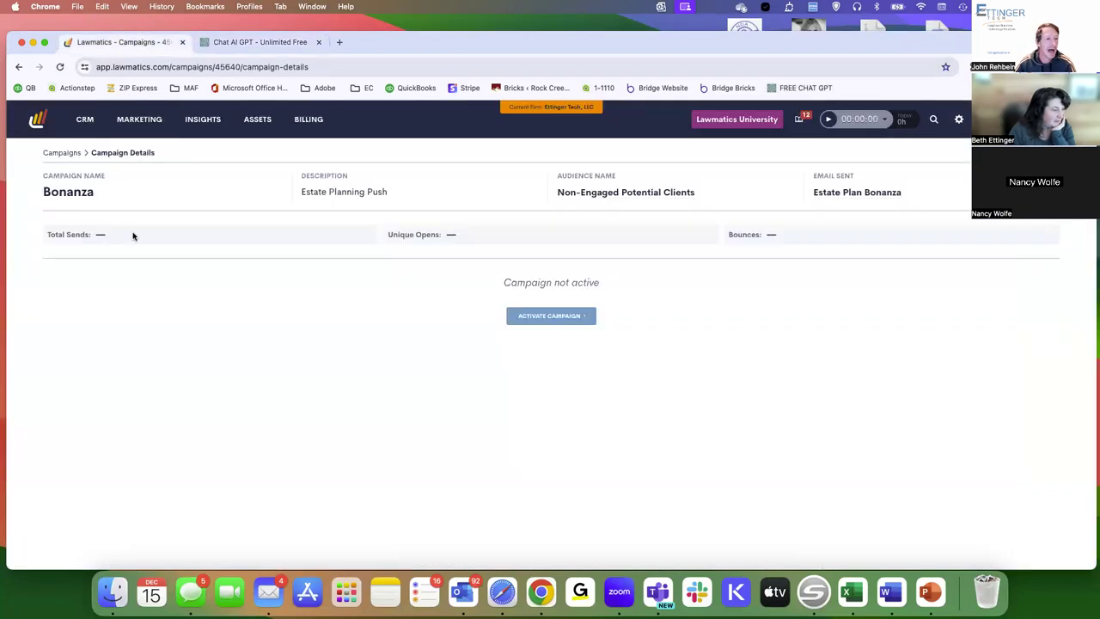
pyautogui.click(82, 122)
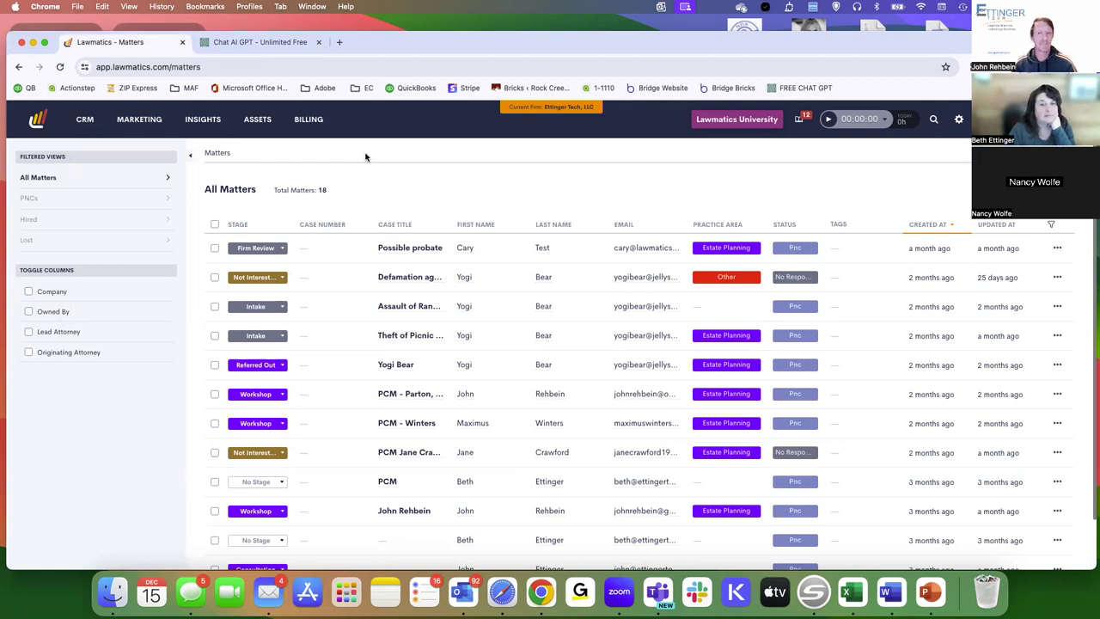
pyautogui.scroll(-1, 364, 156)
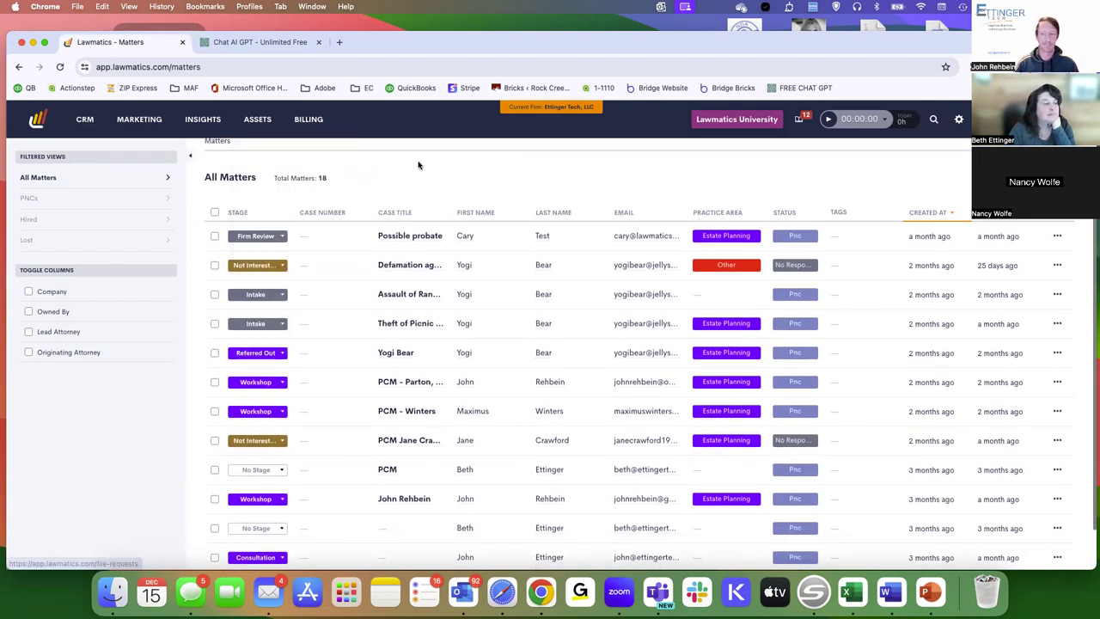
pyautogui.scroll(1, 419, 165)
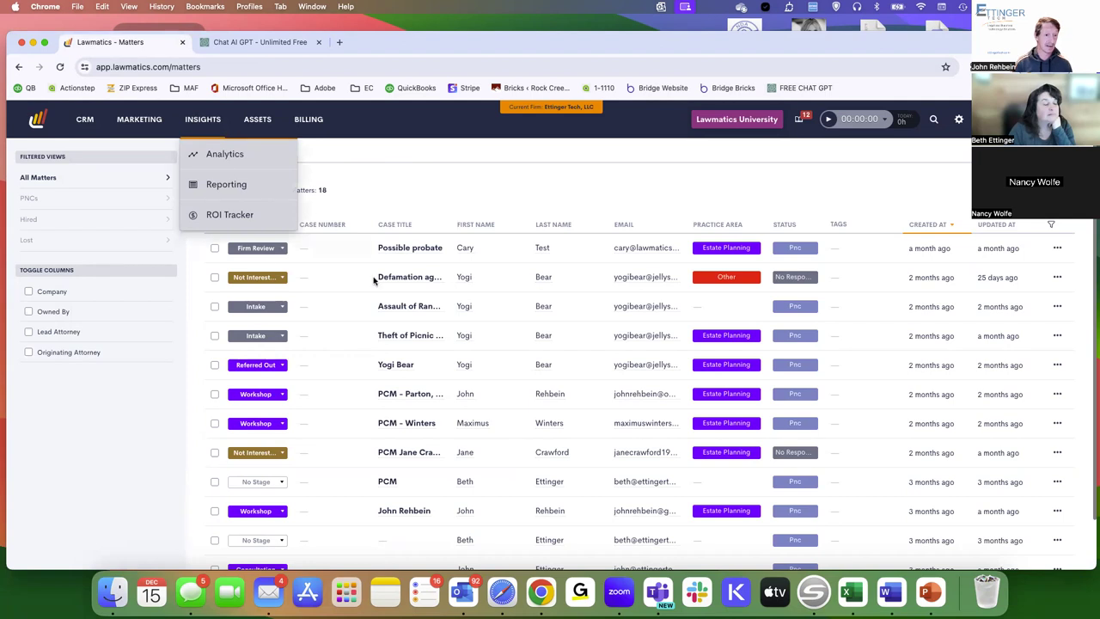
pyautogui.click(403, 249)
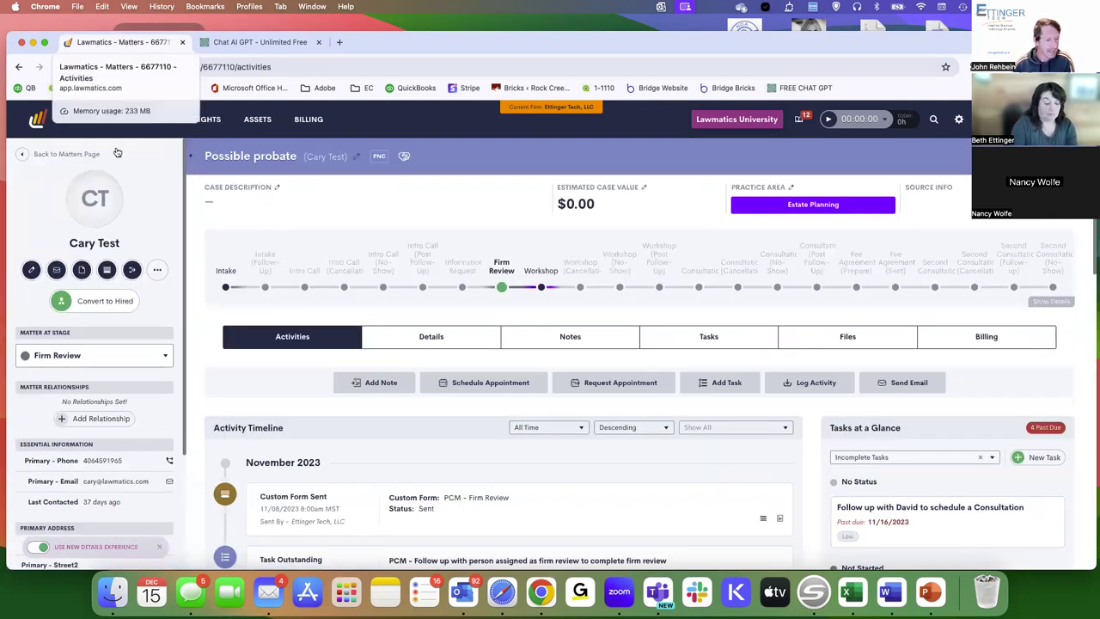
# Start a new plain text email from the matter's custom email form and name it "AI Test".
pyautogui.click(56, 271)
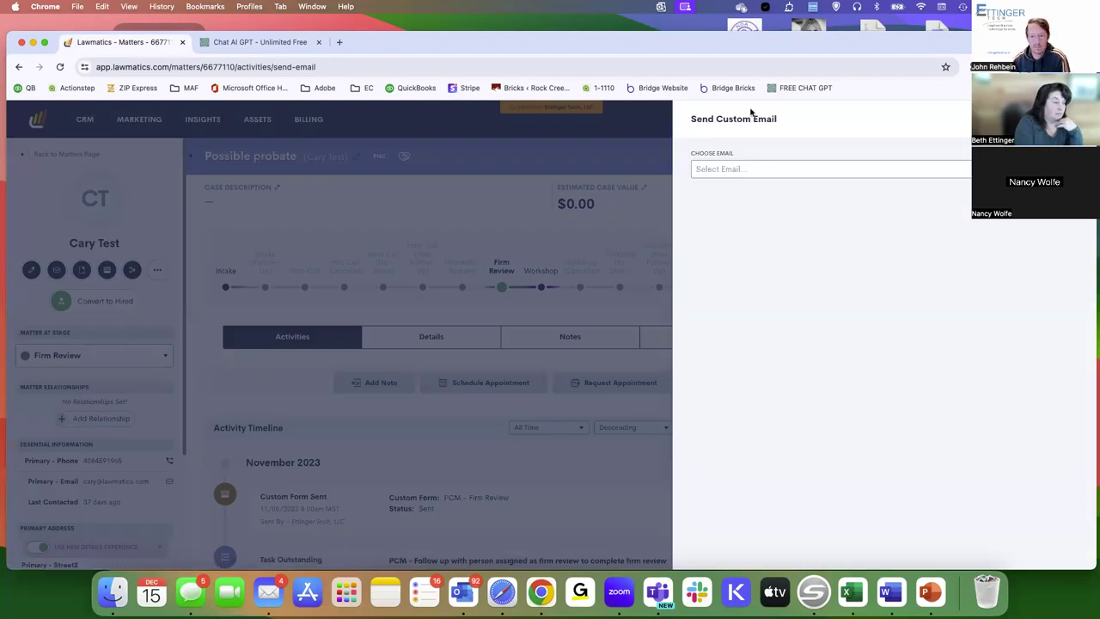
pyautogui.click(719, 168)
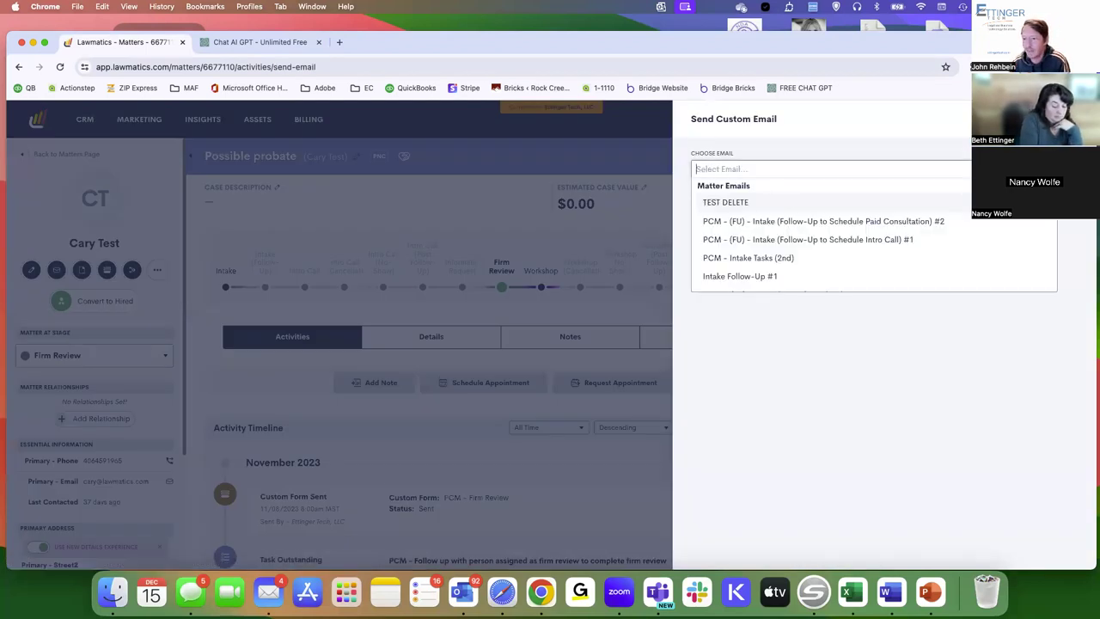
pyautogui.click(1041, 268)
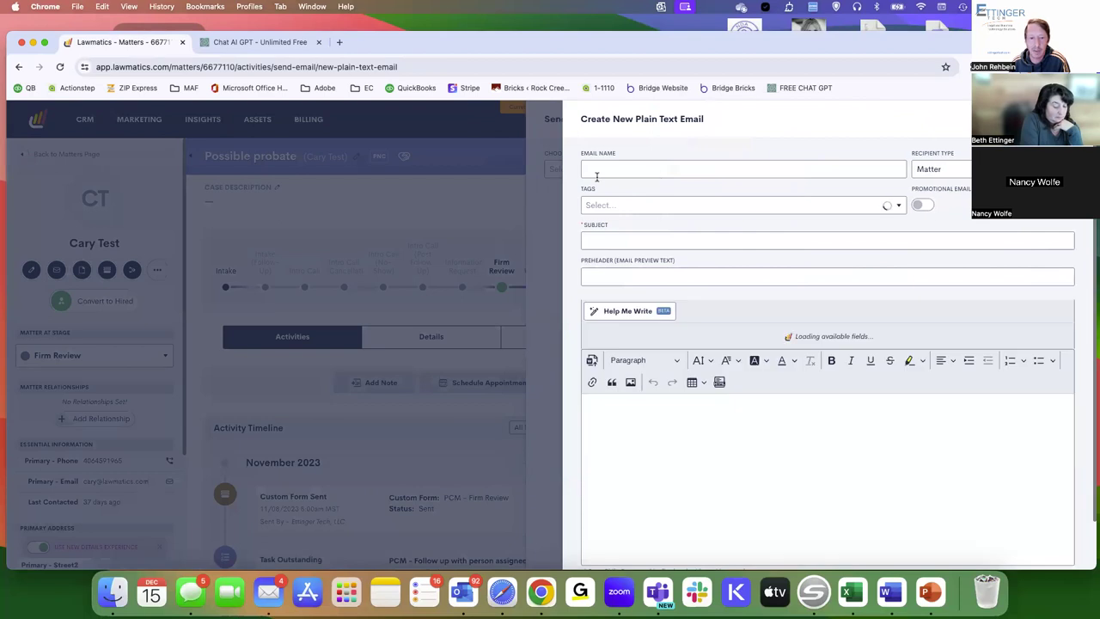
pyautogui.click(599, 170)
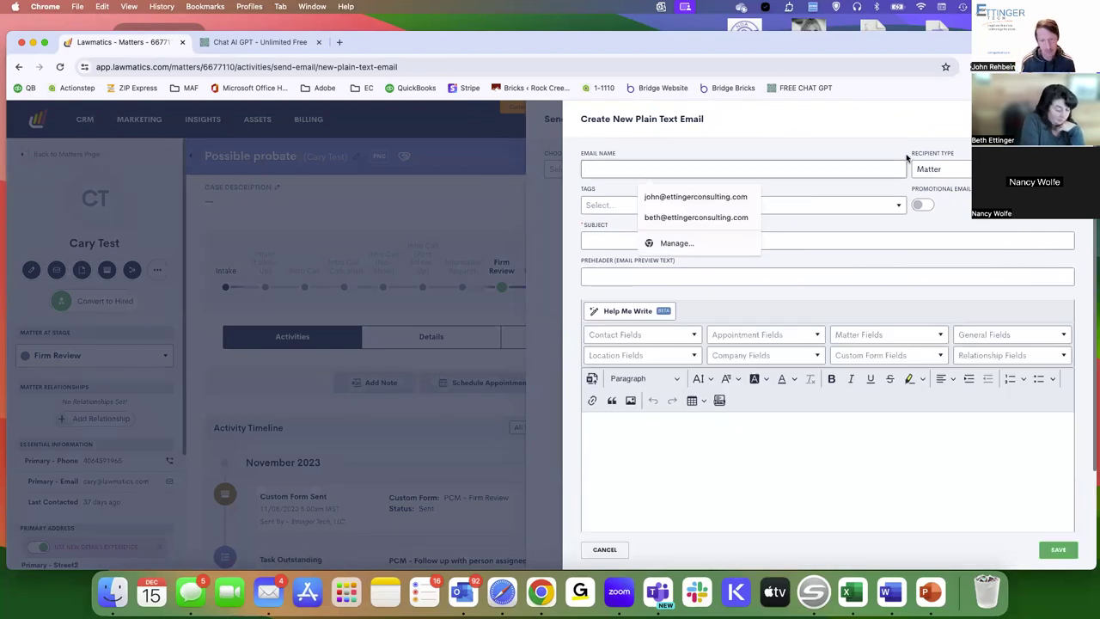
pyautogui.write('AI Test')
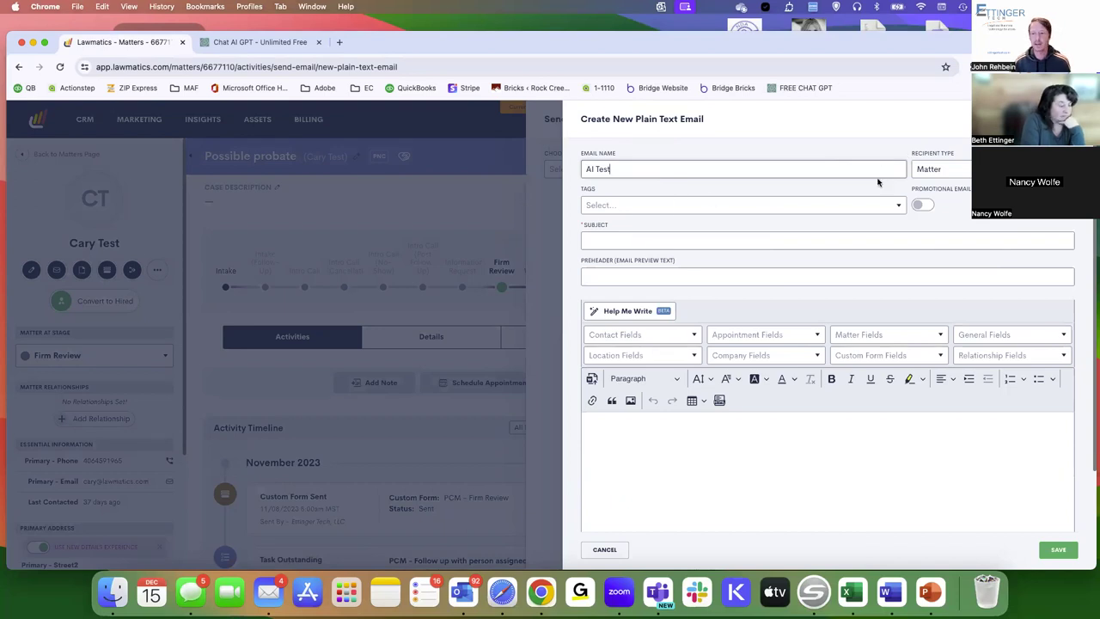
# Set the email's recipient type to Contact and its subject to "lkjasdf".
pyautogui.click(936, 168)
pyautogui.click(937, 206)
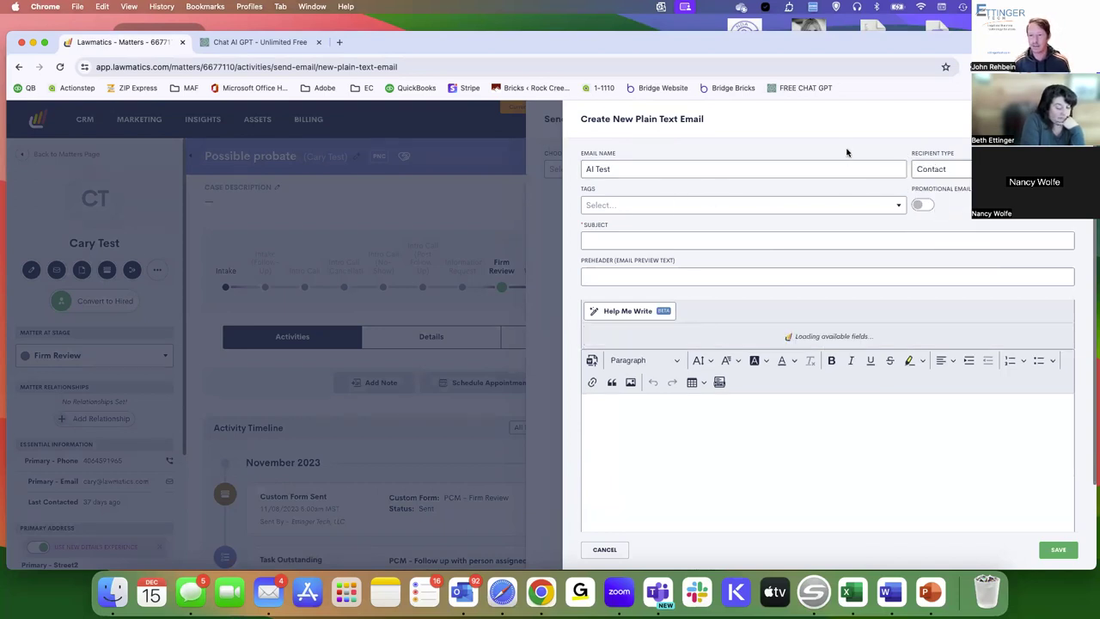
pyautogui.click(634, 240)
pyautogui.write('lkjasdf')
pyautogui.click(632, 425)
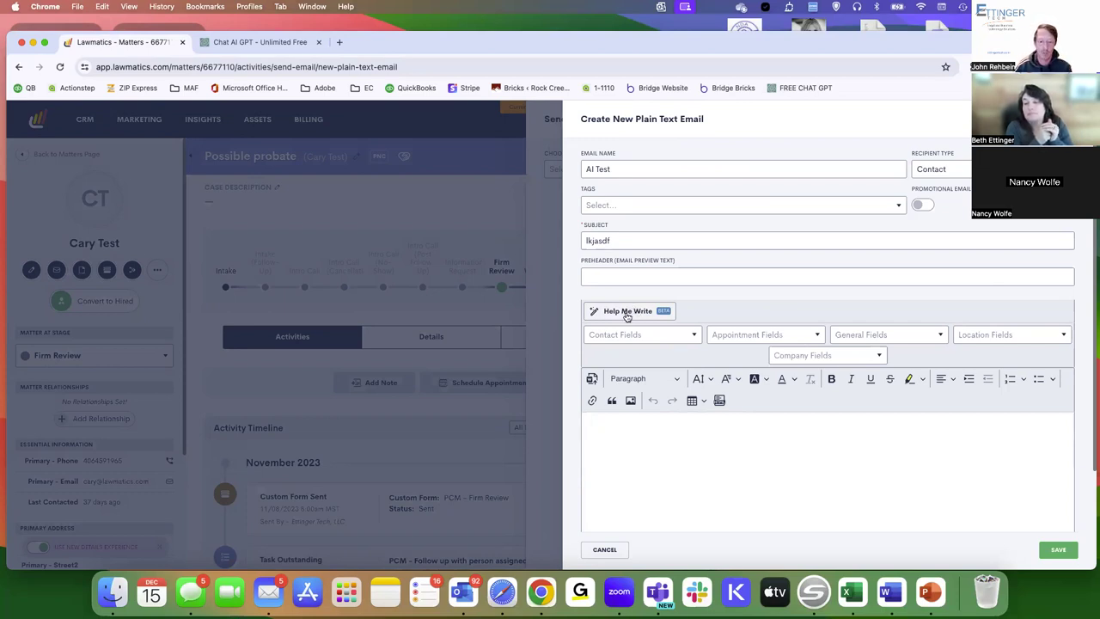
# Start a new email draft with the Help Me Write assistant and set who the email is for to "Client".
pyautogui.click(626, 313)
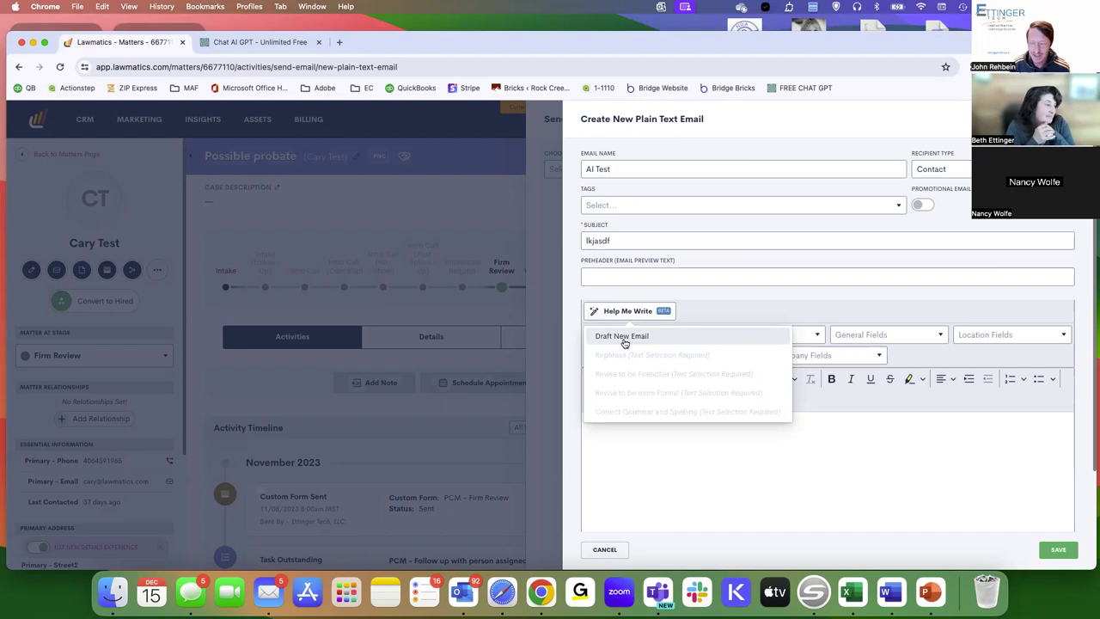
pyautogui.click(624, 341)
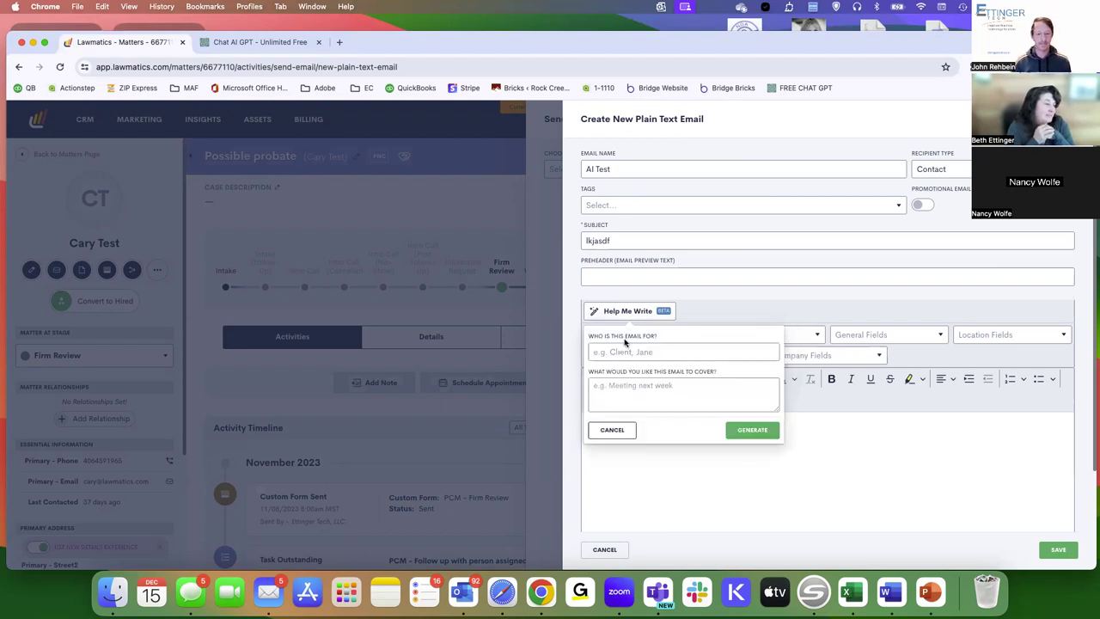
pyautogui.click(604, 353)
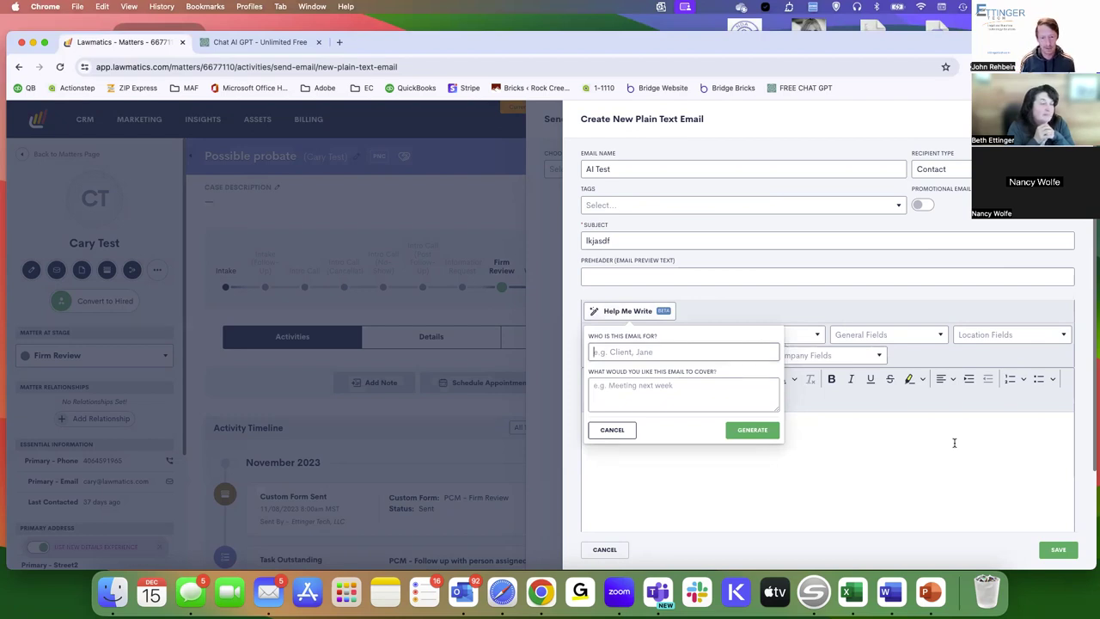
pyautogui.write('Client')
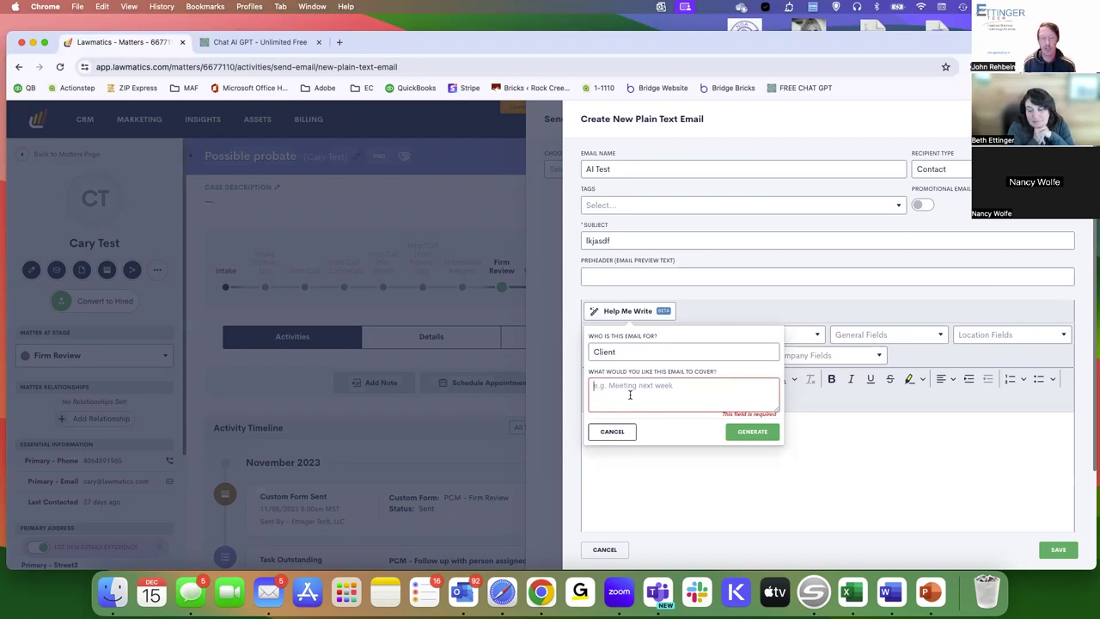
# Enter the prompt "Write a follow up email that asks to schedule an Estate Planning consultation because they said they wanted to protect their home from Medicaid.".
pyautogui.write('Wr')
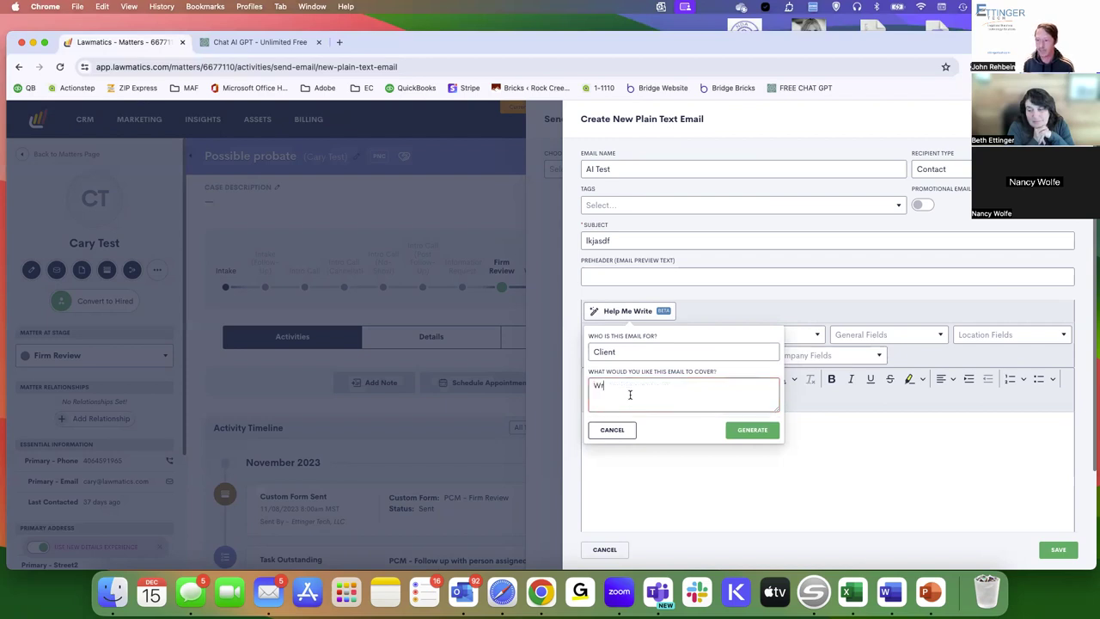
pyautogui.write('ite a follow up em')
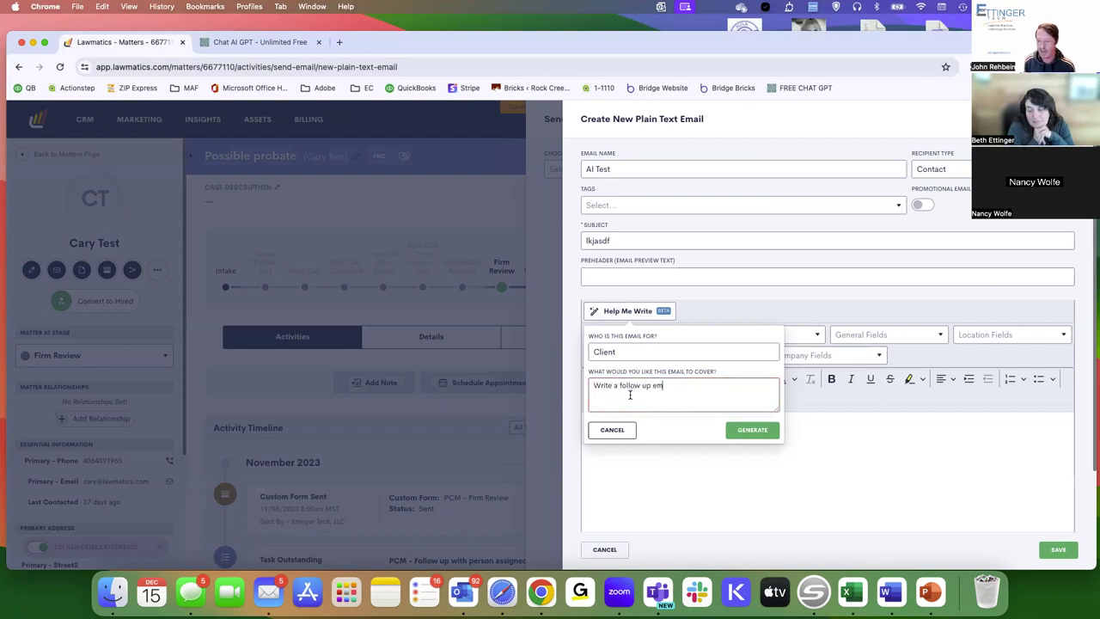
pyautogui.write('ail that asks to sched')
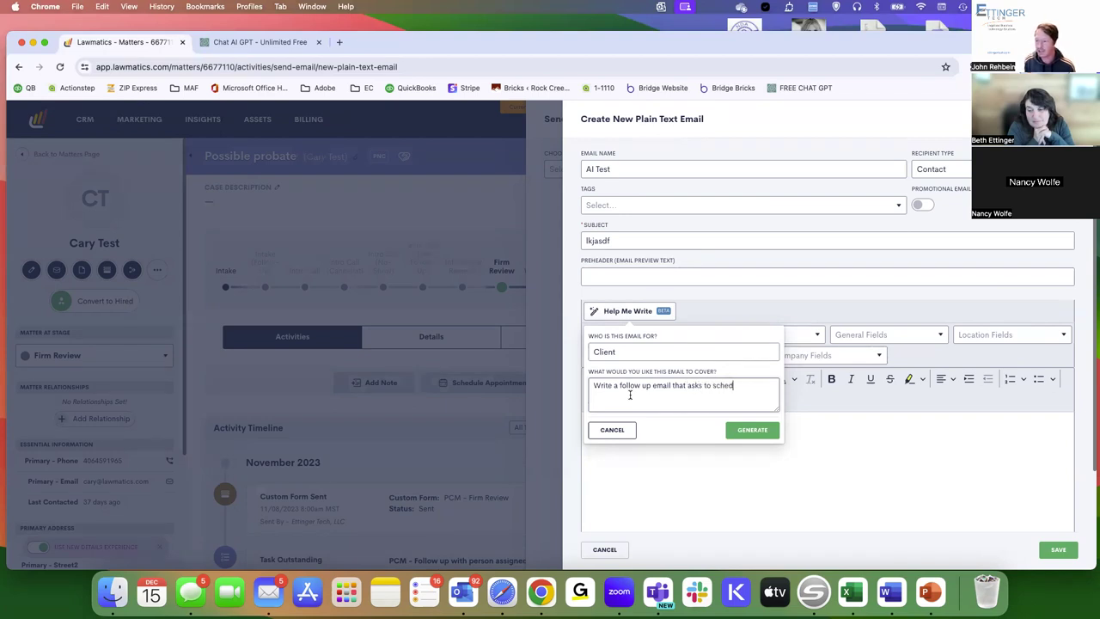
pyautogui.write('ule')
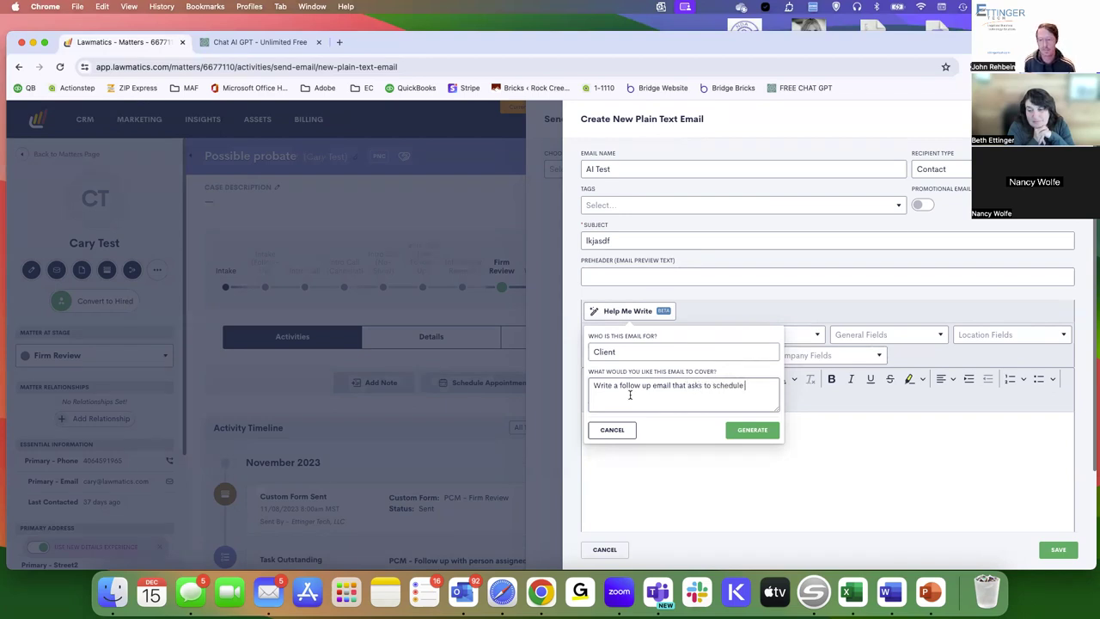
pyautogui.write('ule an Estate Planning consultation')
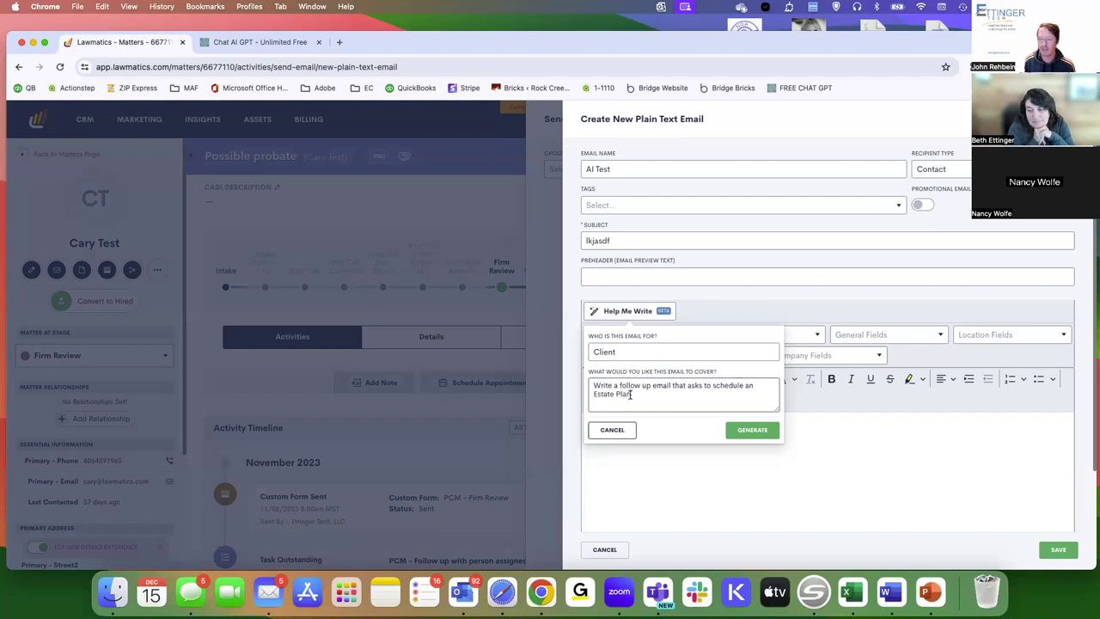
pyautogui.write(' beca')
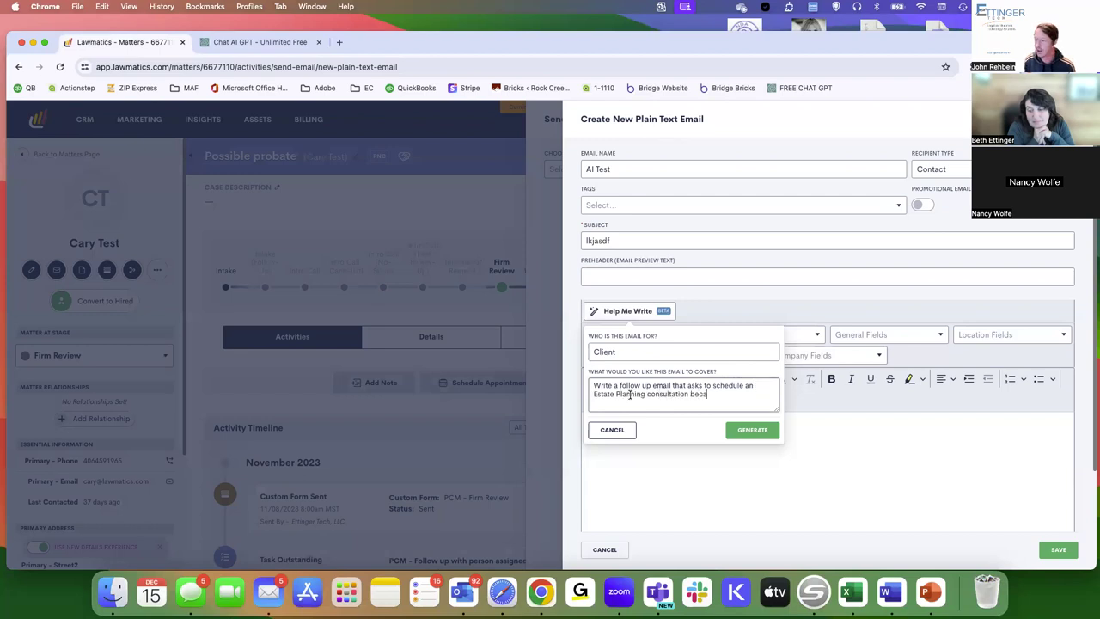
pyautogui.write('use they said they wan')
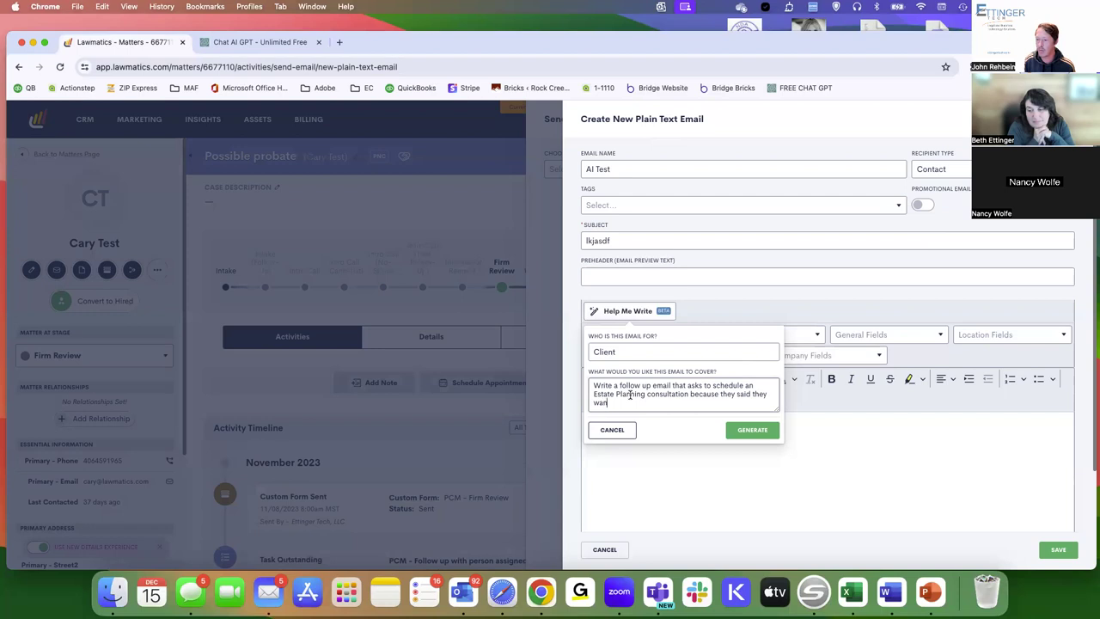
pyautogui.write('ted to protect their home from Medicaid.')
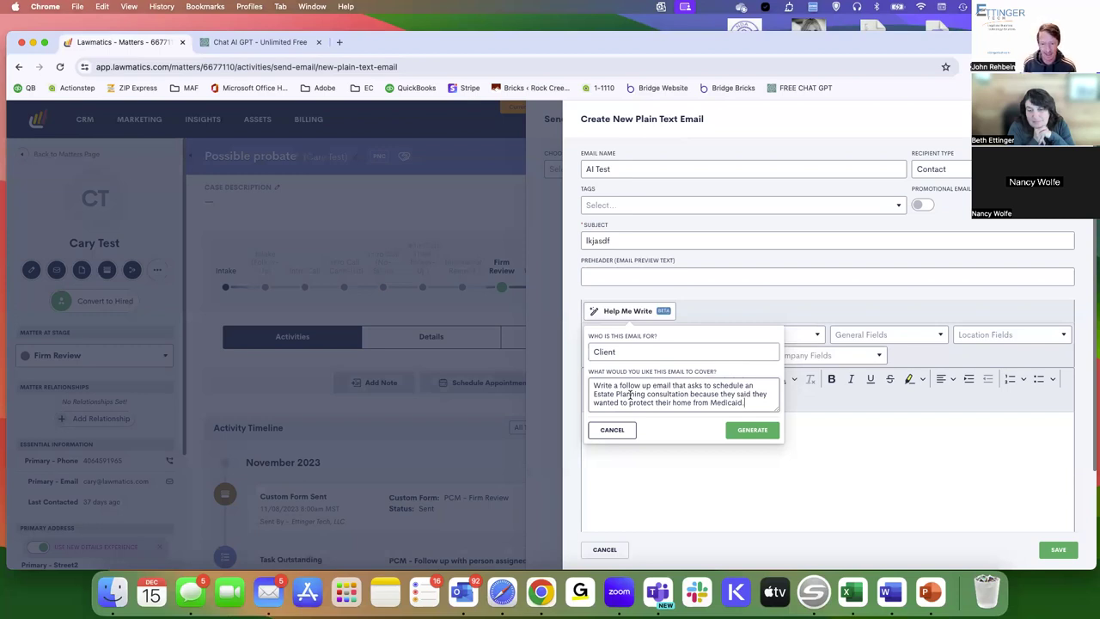
# Add "Make this friendly, professional, and compassionate. Make a call to action to schedule a consultation with us." to the prompt.
pyautogui.write('M')
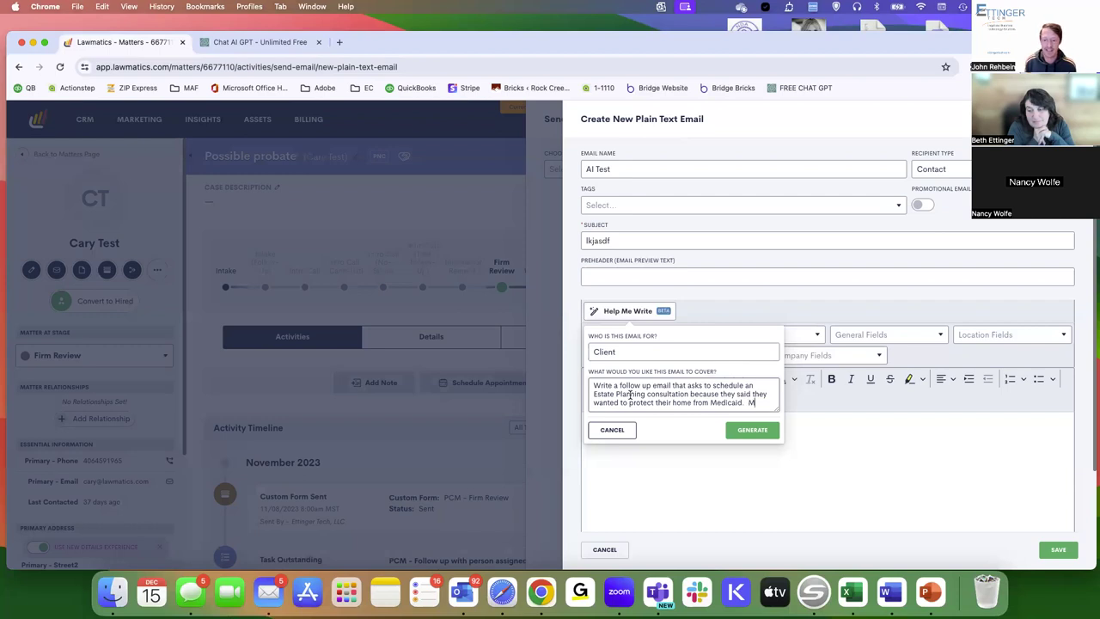
pyautogui.write('ake this friendly')
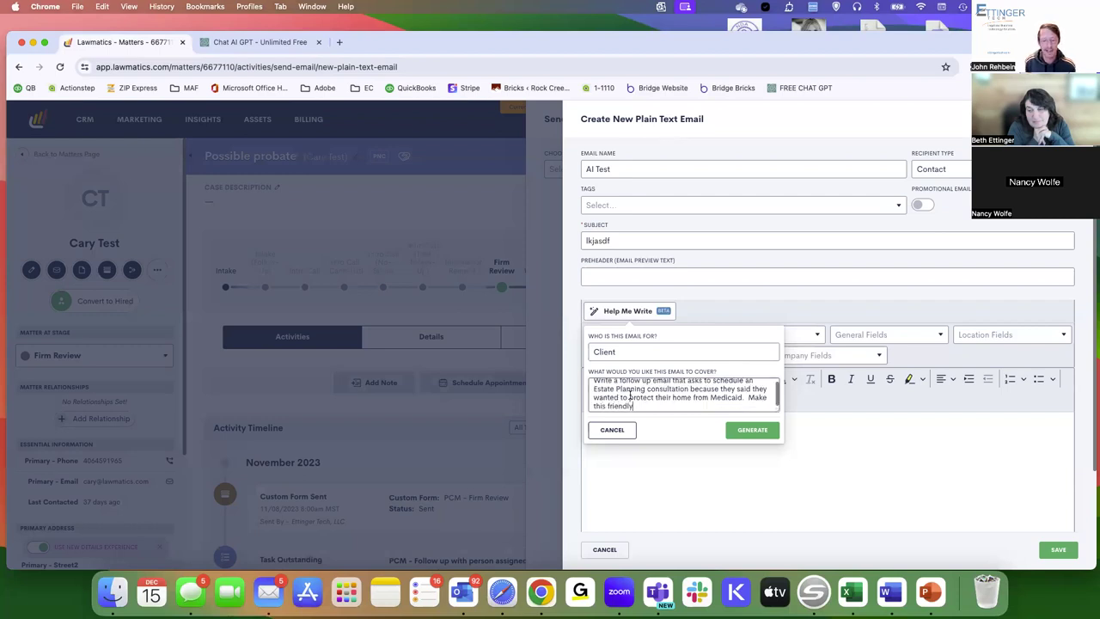
pyautogui.write(', professional, and compassionate.')
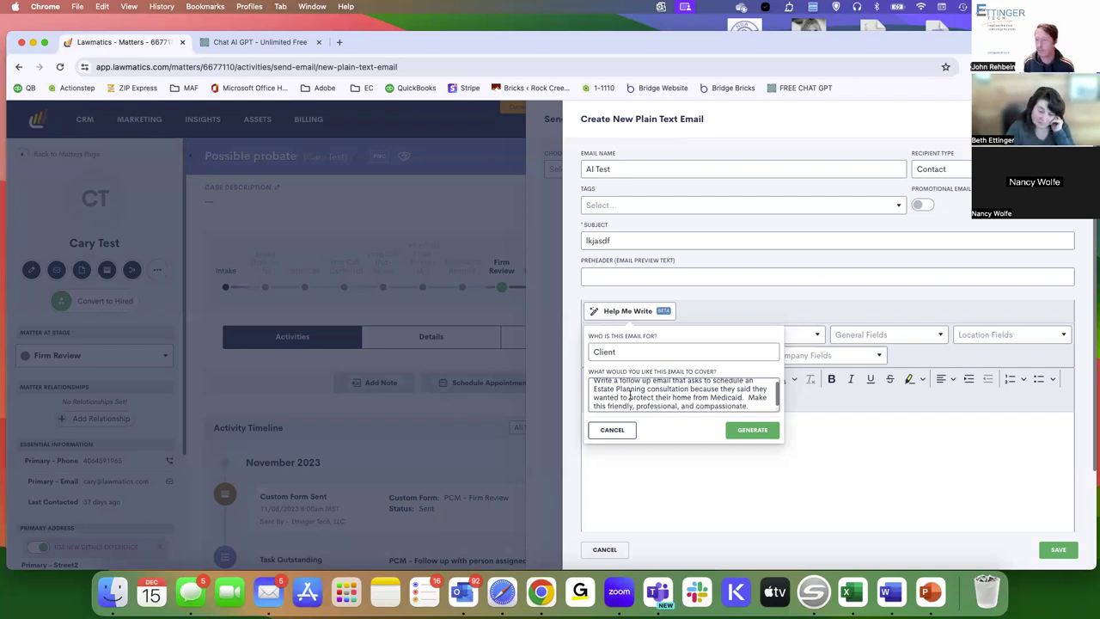
pyautogui.write('  M')
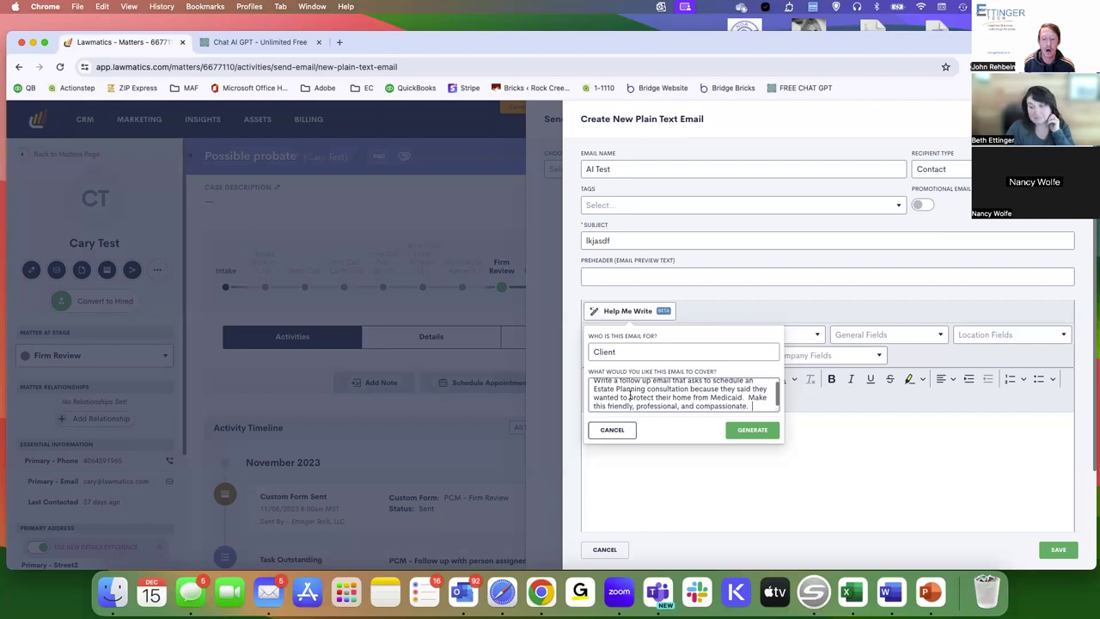
pyautogui.write('ake a call to sc')
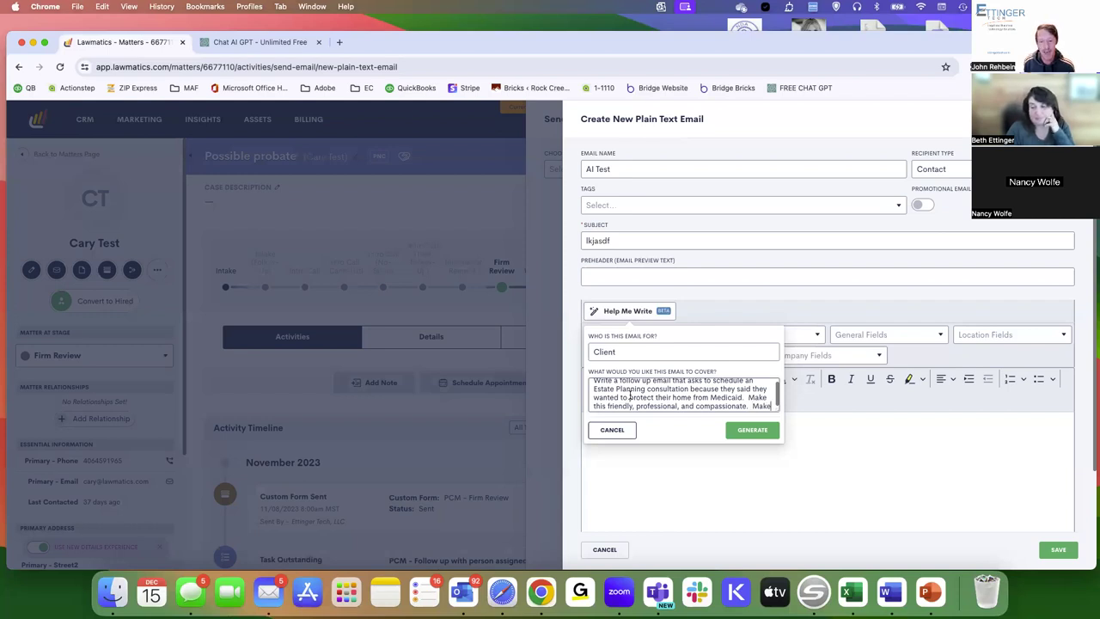
pyautogui.press('BackSpace')
pyautogui.press('BackSpace')
pyautogui.write('a')
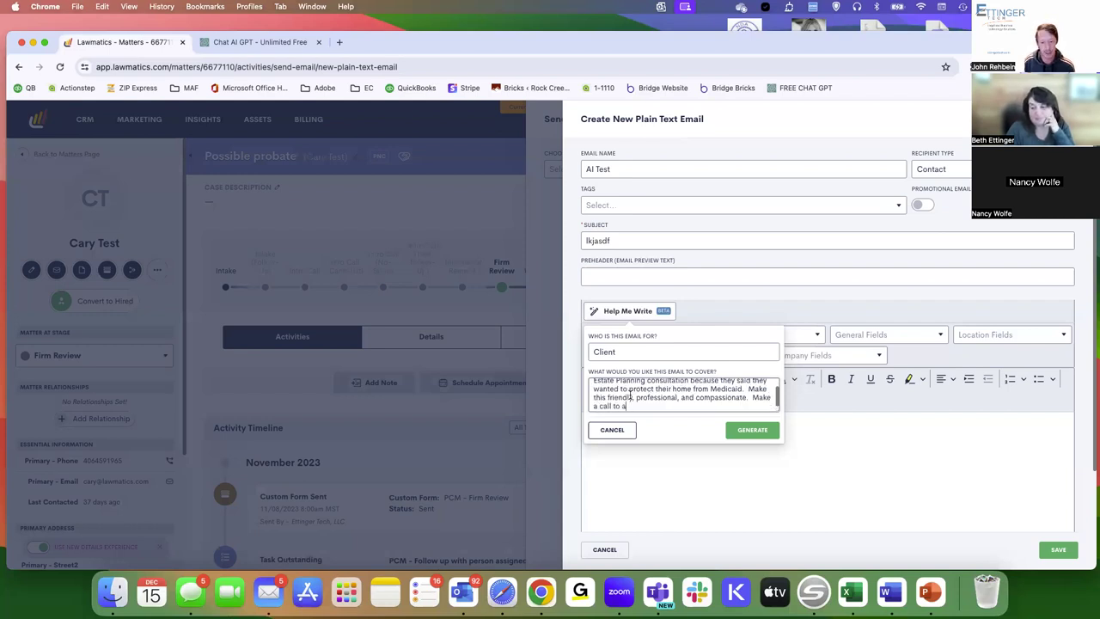
pyautogui.write('ction to schedule a consultati')
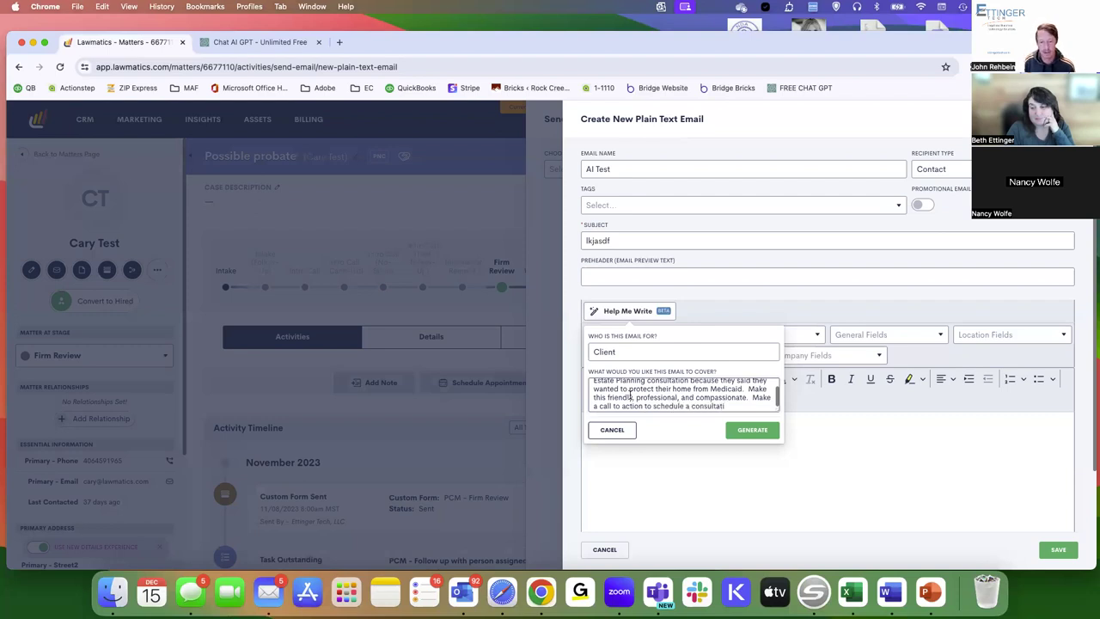
pyautogui.write('nion with us.')
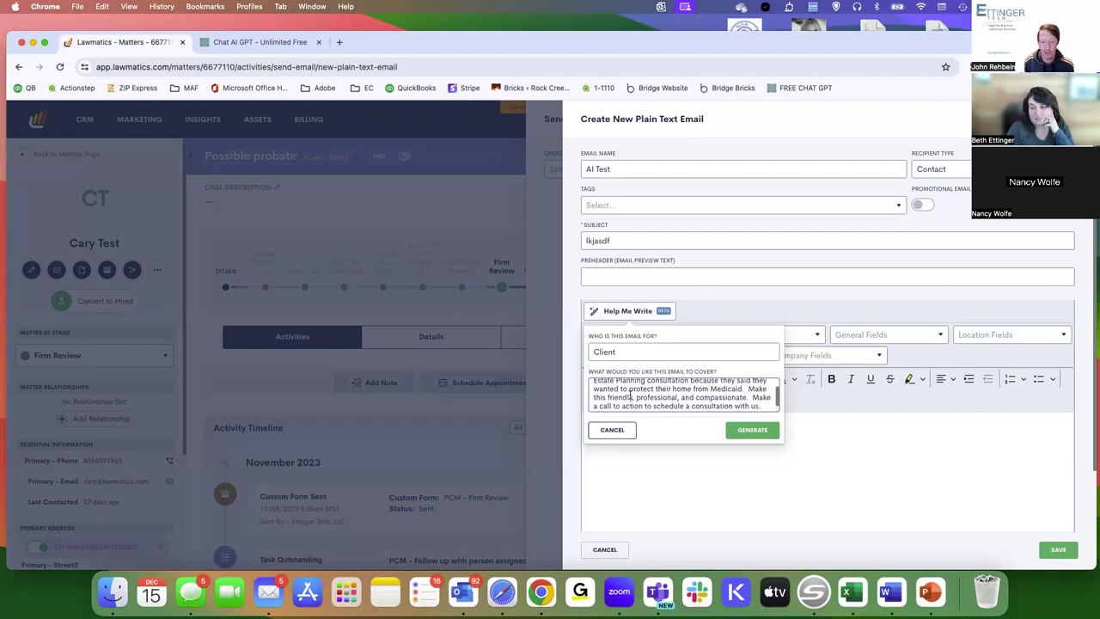
# Finish the prompt with "Make the email 2 paragraphs." and generate the email text.
pyautogui.write('  Make the email abo')
pyautogui.press('BackSpace')
pyautogui.press('BackSpace')
pyautogui.press('BackSpace')
pyautogui.write('2 paragraphs.')
pyautogui.click(760, 429)
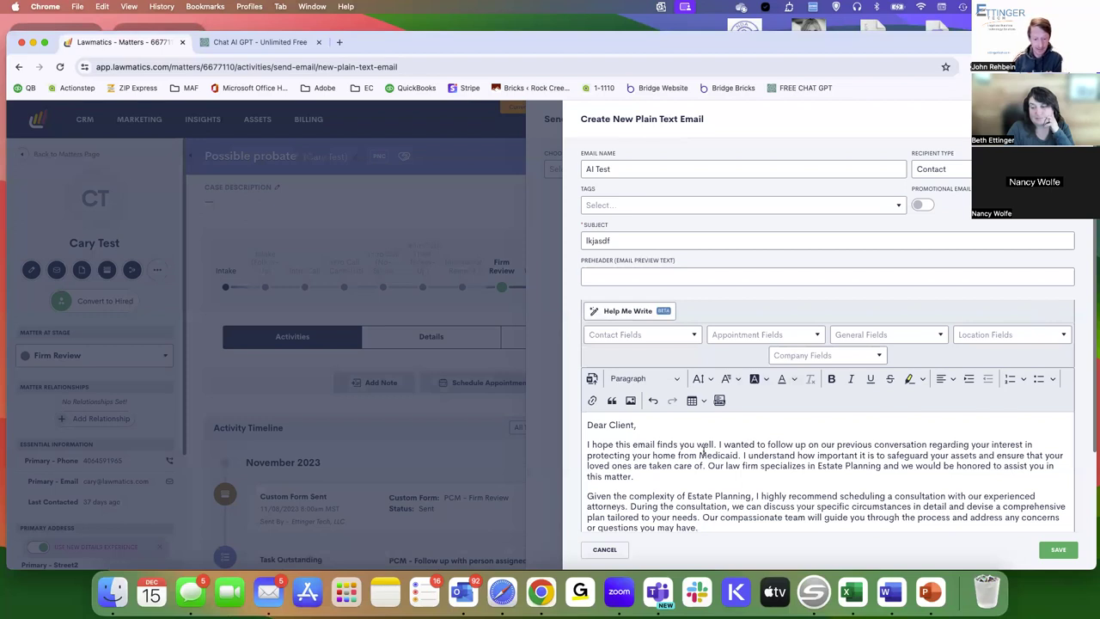
# Read through the generated email body from the greeting to the closing paragraph and firm signature.
pyautogui.scroll(-2, 715, 446)
pyautogui.scroll(-2, 703, 448)
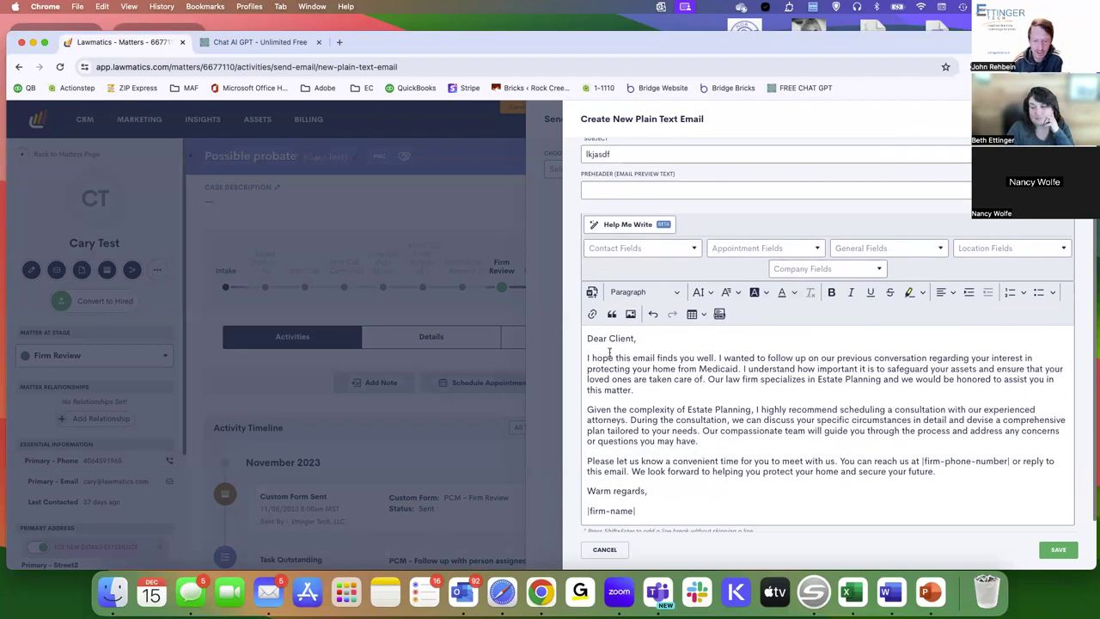
pyautogui.doubleClick(625, 336)
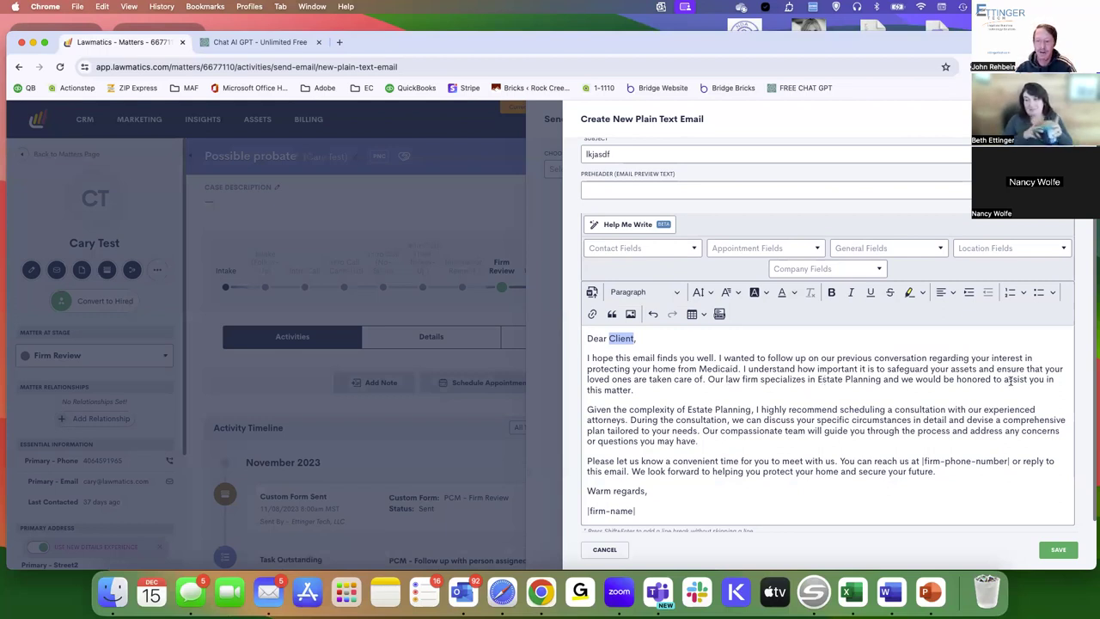
pyautogui.scroll(-1, 627, 410)
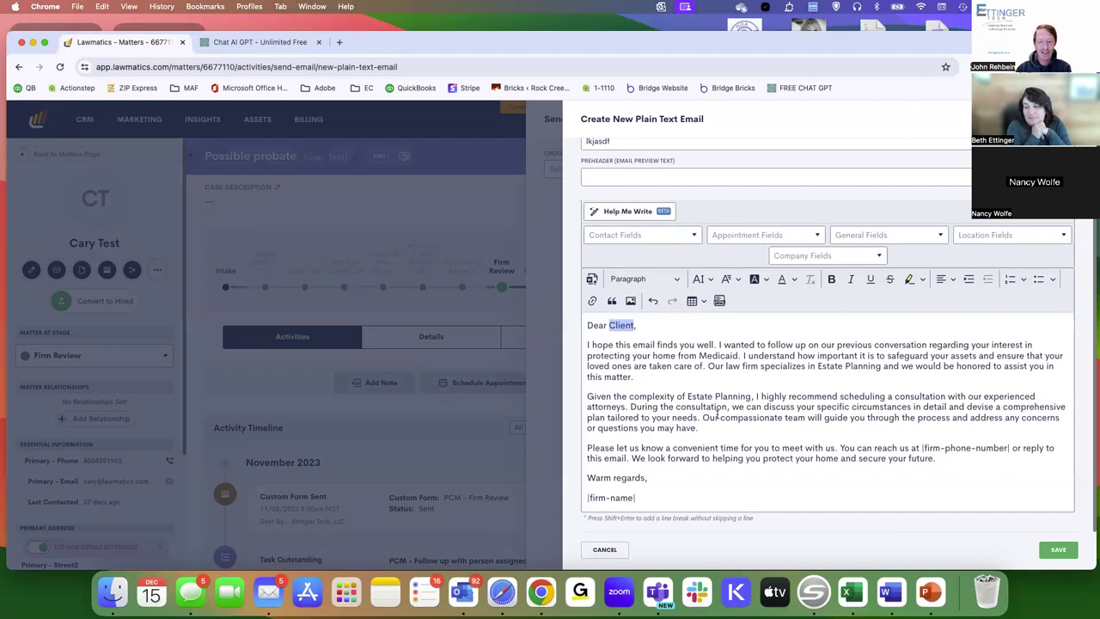
pyautogui.scroll(1, 824, 427)
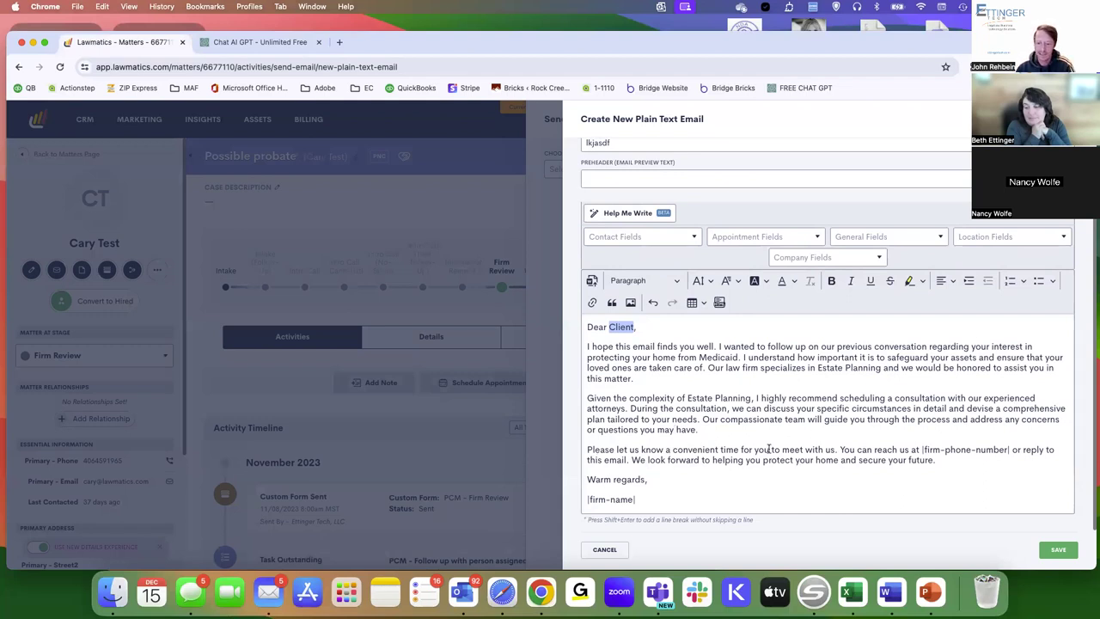
pyautogui.scroll(-1, 886, 448)
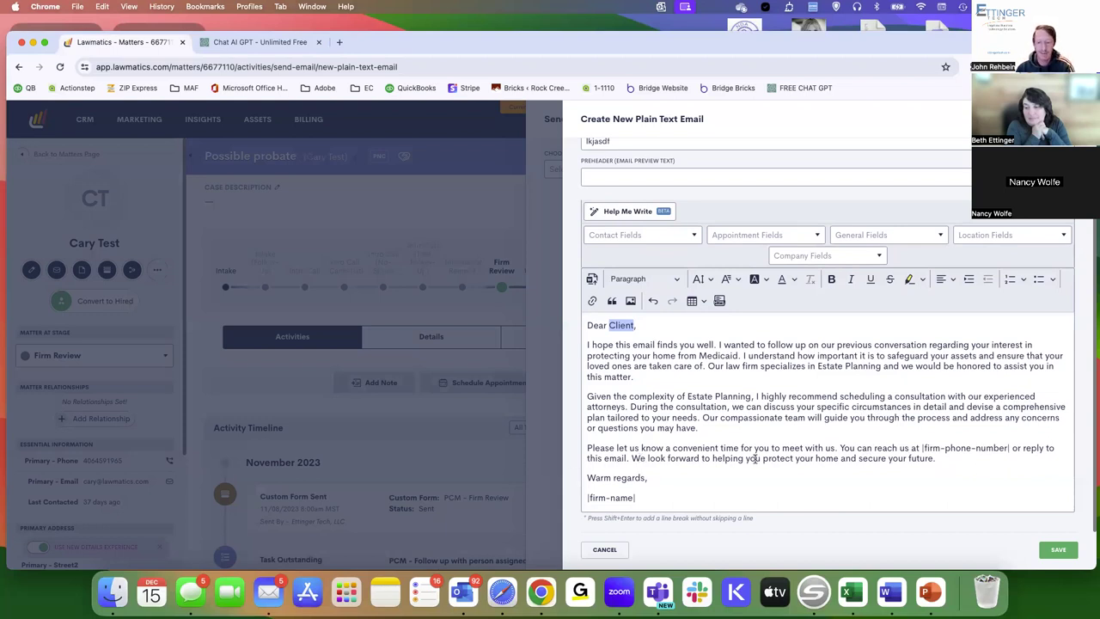
pyautogui.click(915, 464)
pyautogui.click(791, 458)
pyautogui.keyDown('shift'); pyautogui.click(858, 458); pyautogui.keyUp('shift')
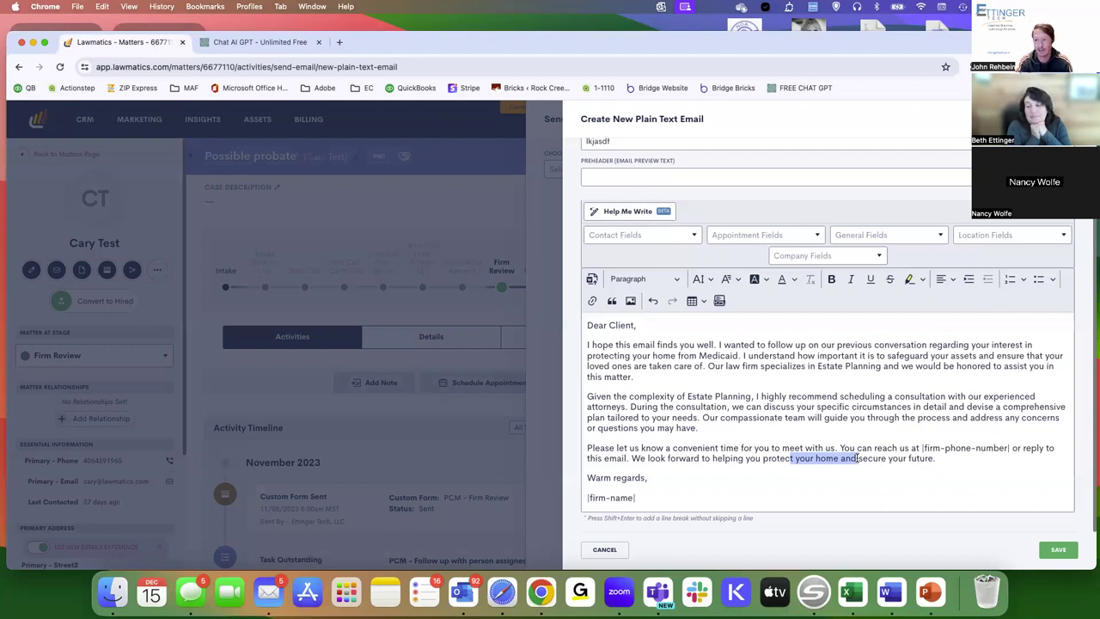
pyautogui.click(633, 399)
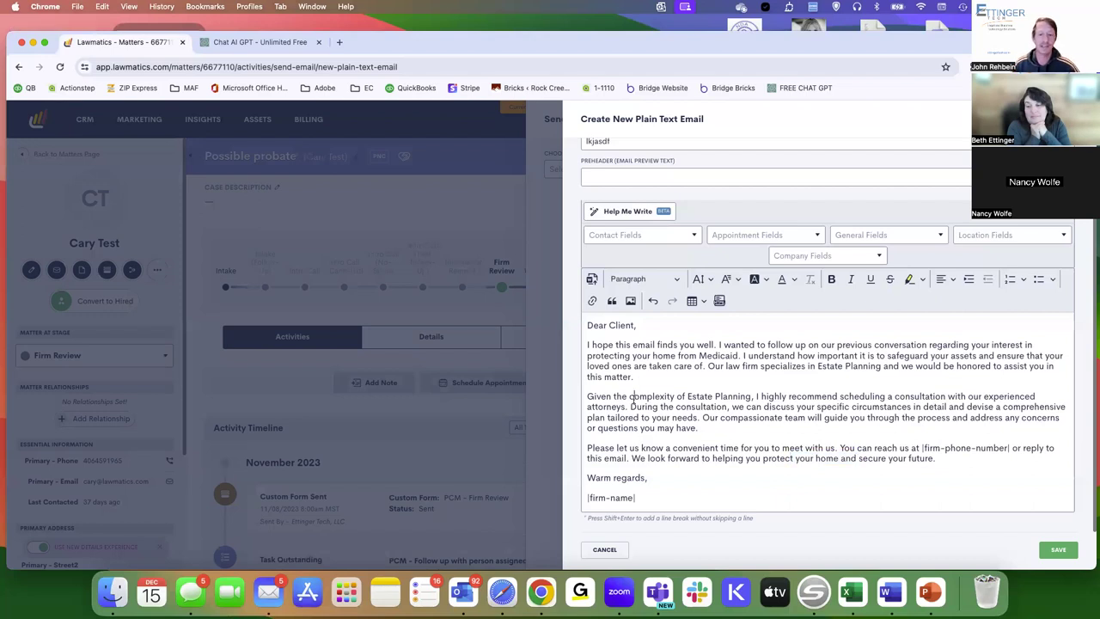
# Check the open Chat AI GPT page, and return to the email draft in Lawmatics.
pyautogui.click(246, 42)
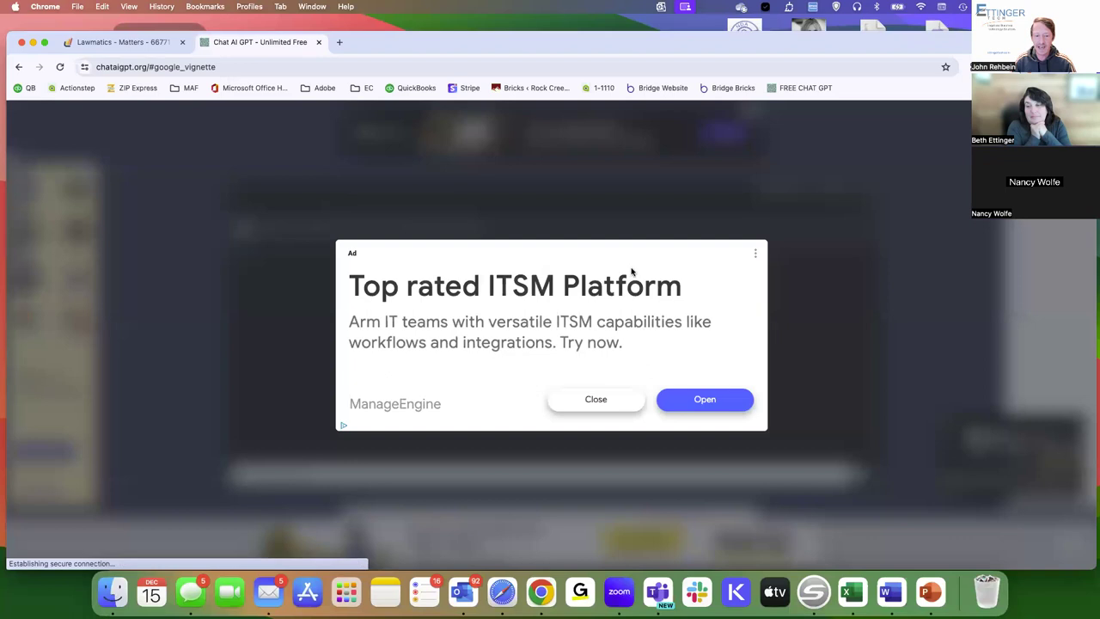
pyautogui.click(122, 42)
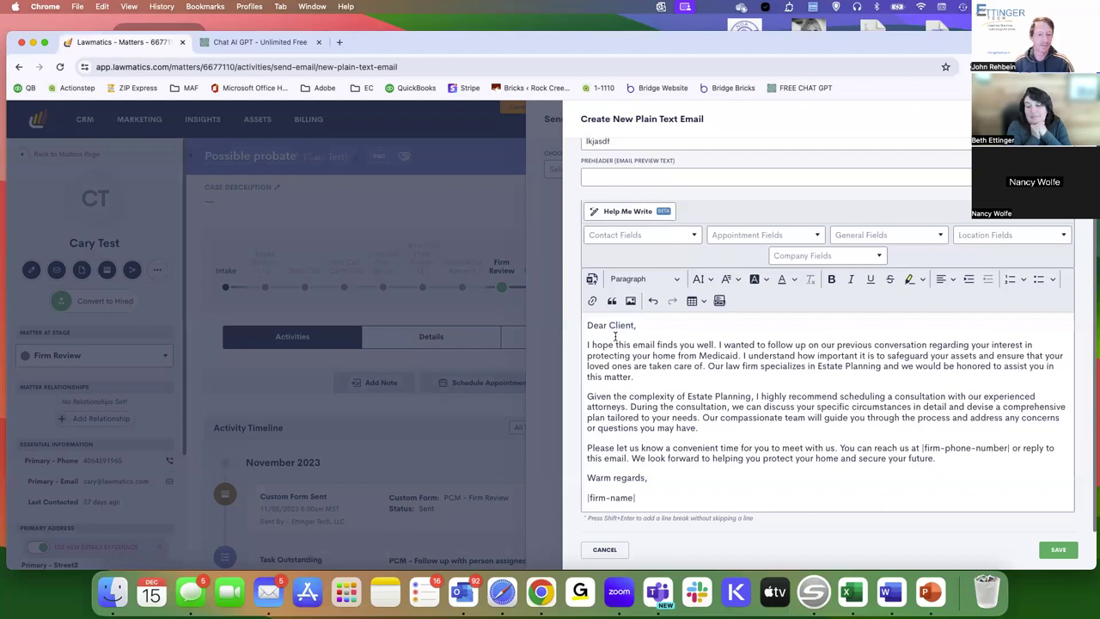
pyautogui.moveTo(615, 341); pyautogui.dragTo(713, 396)
pyautogui.click(713, 396)
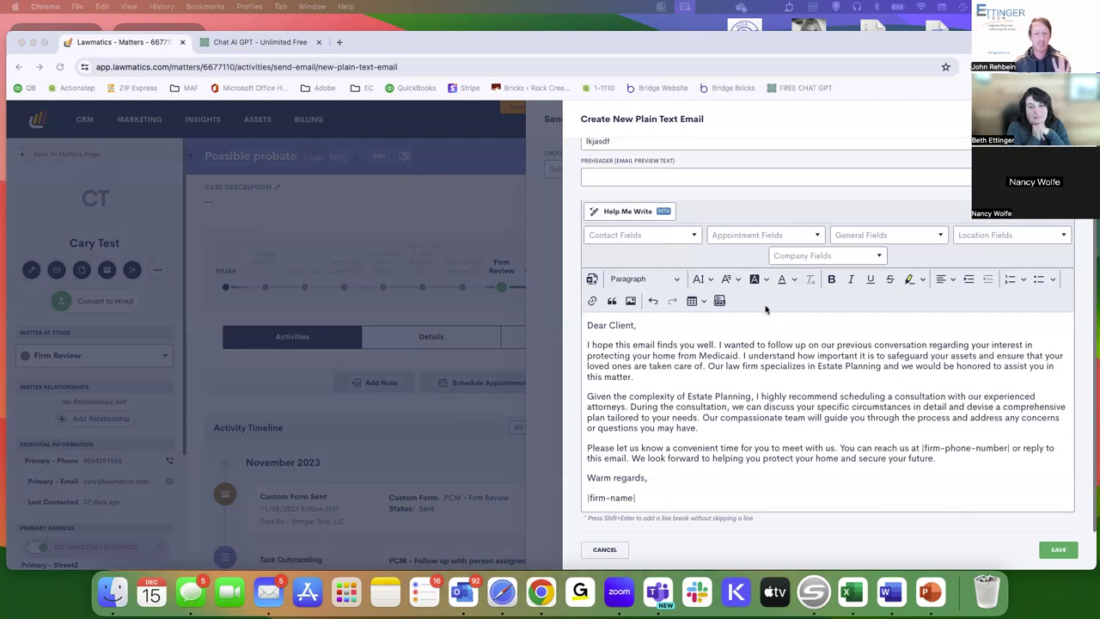
# Replace the word "Client" in the email's greeting with the recipient's first name.
pyautogui.click(620, 325)
pyautogui.doubleClick(620, 325)
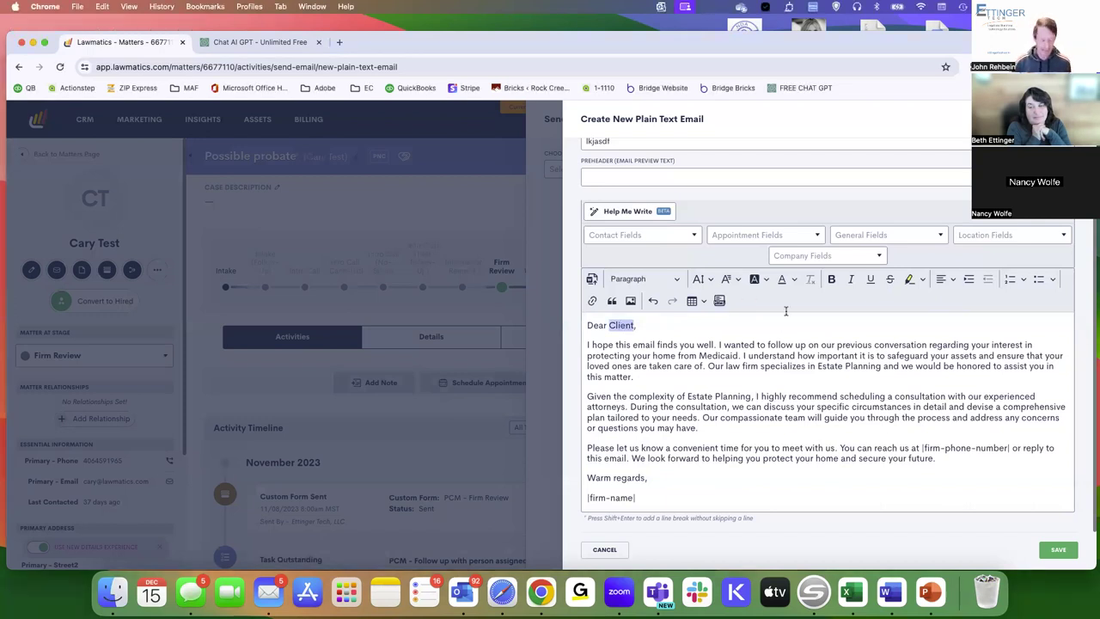
pyautogui.write('Margaret')
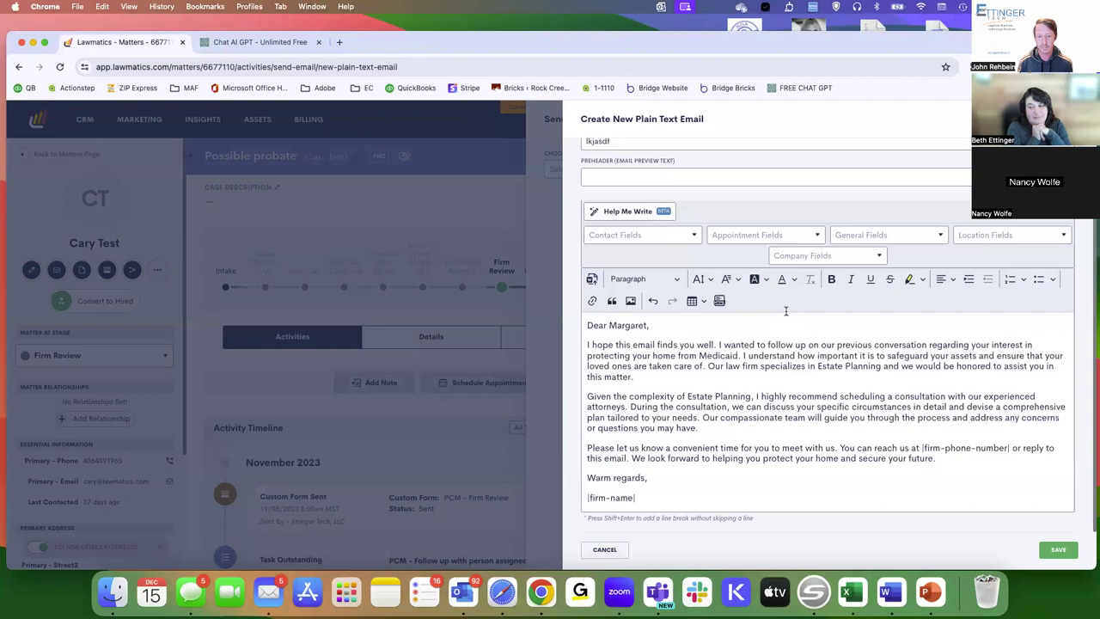
pyautogui.click(738, 374)
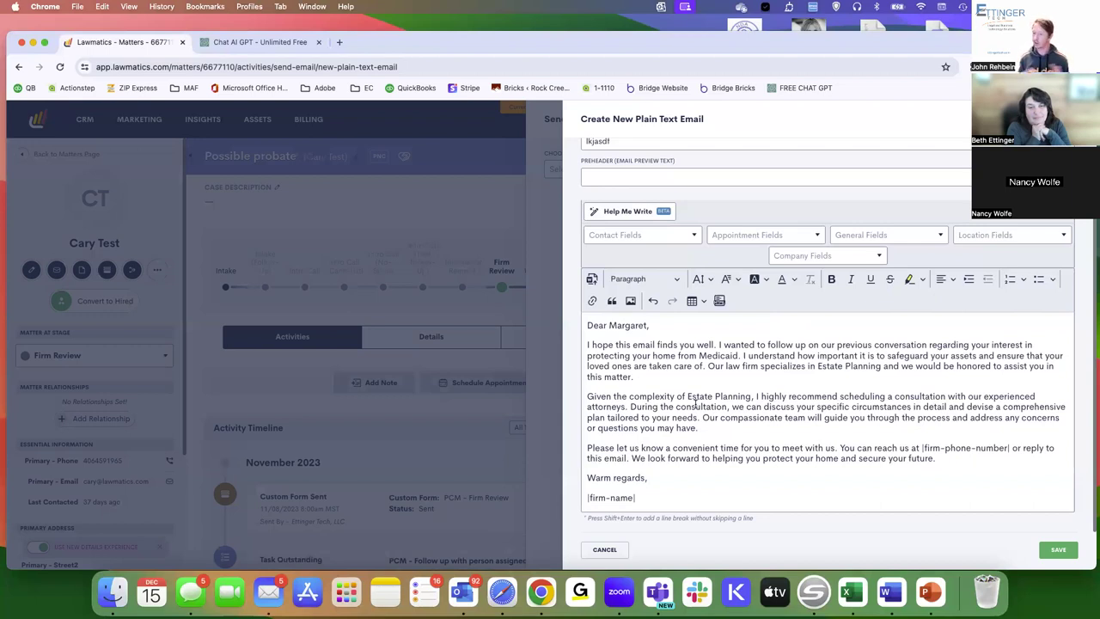
pyautogui.click(696, 405)
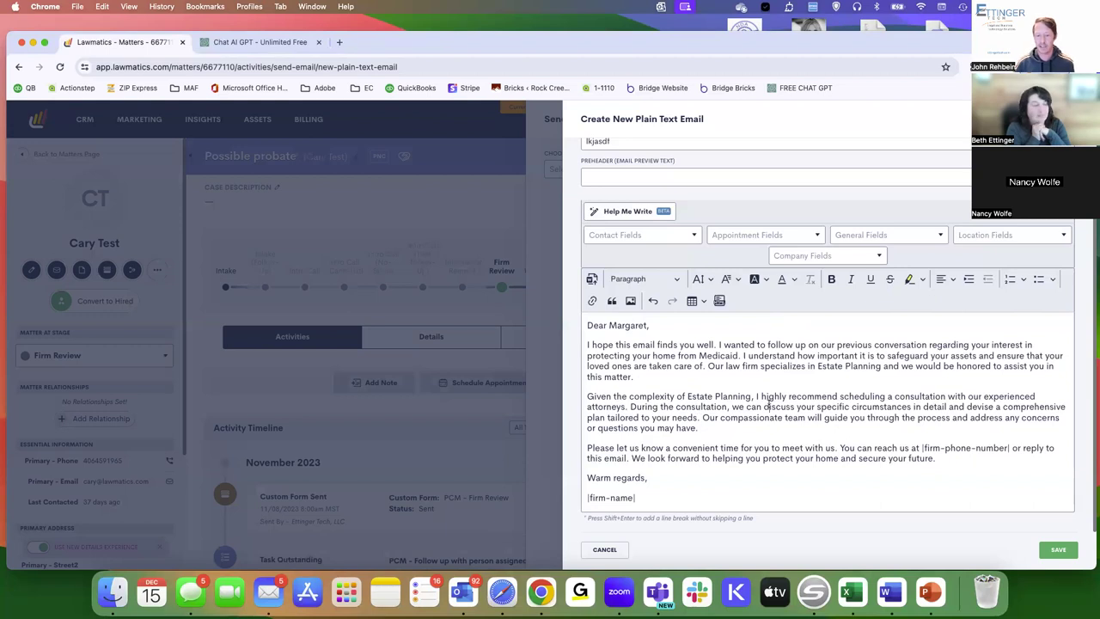
pyautogui.click(655, 480)
pyautogui.moveTo(639, 495)
pyautogui.mouseDown()
pyautogui.moveTo(588, 323)
pyautogui.moveTo(668, 469)
pyautogui.moveTo(636, 500)
pyautogui.mouseUp()
pyautogui.click(589, 325)
pyautogui.click(677, 504)
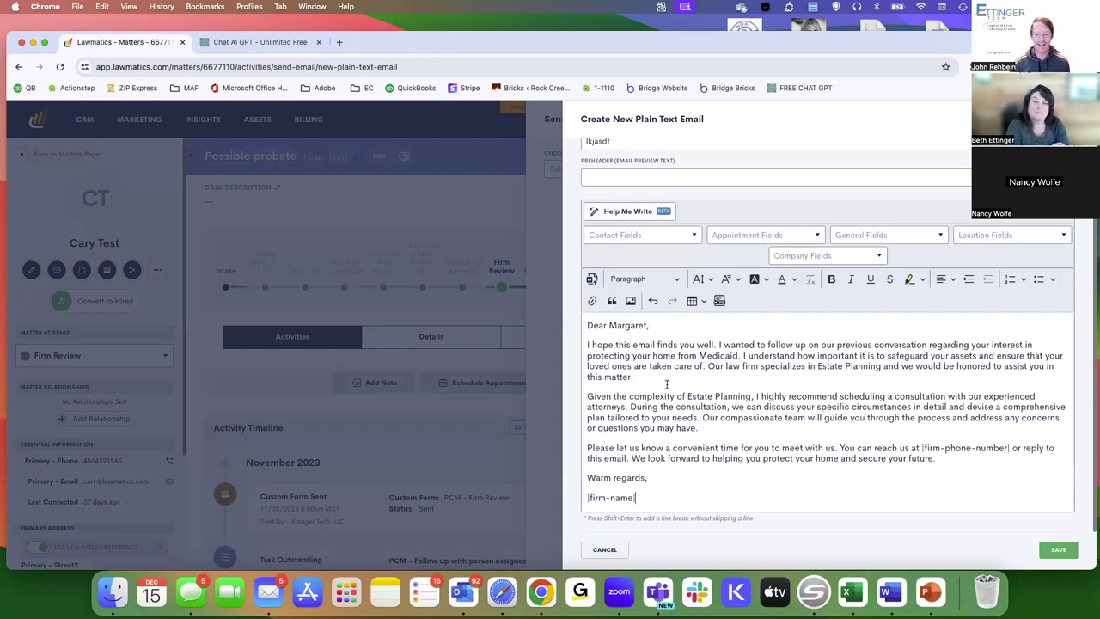
# Switch to the open Chat AI GPT page, dismiss the full-page ad, and get the chat ready for a message.
pyautogui.click(262, 41)
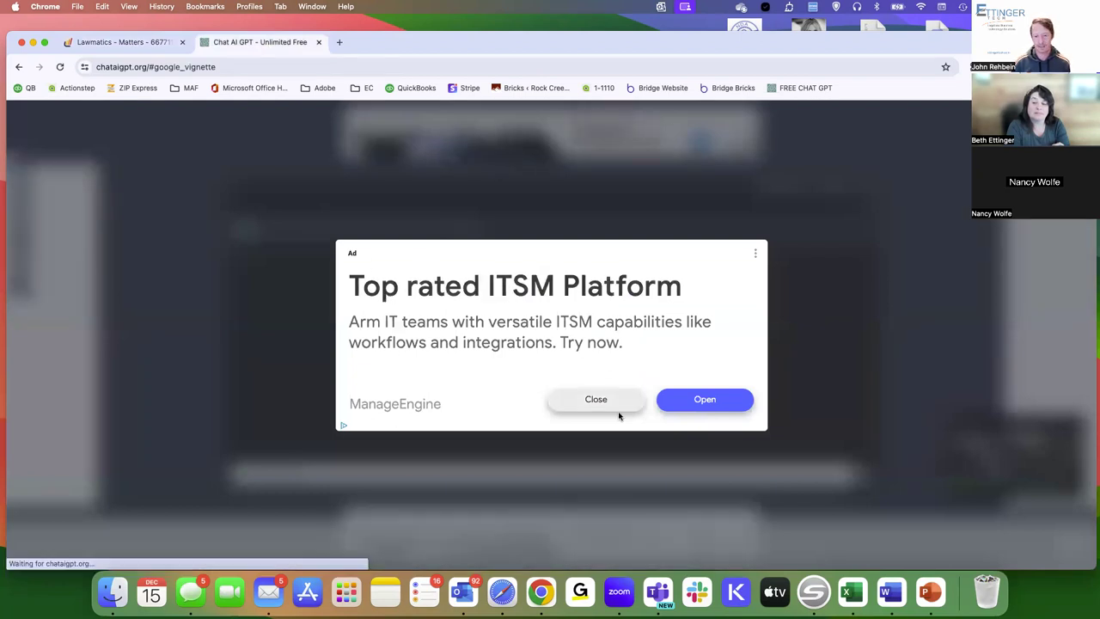
pyautogui.click(554, 400)
pyautogui.click(238, 474)
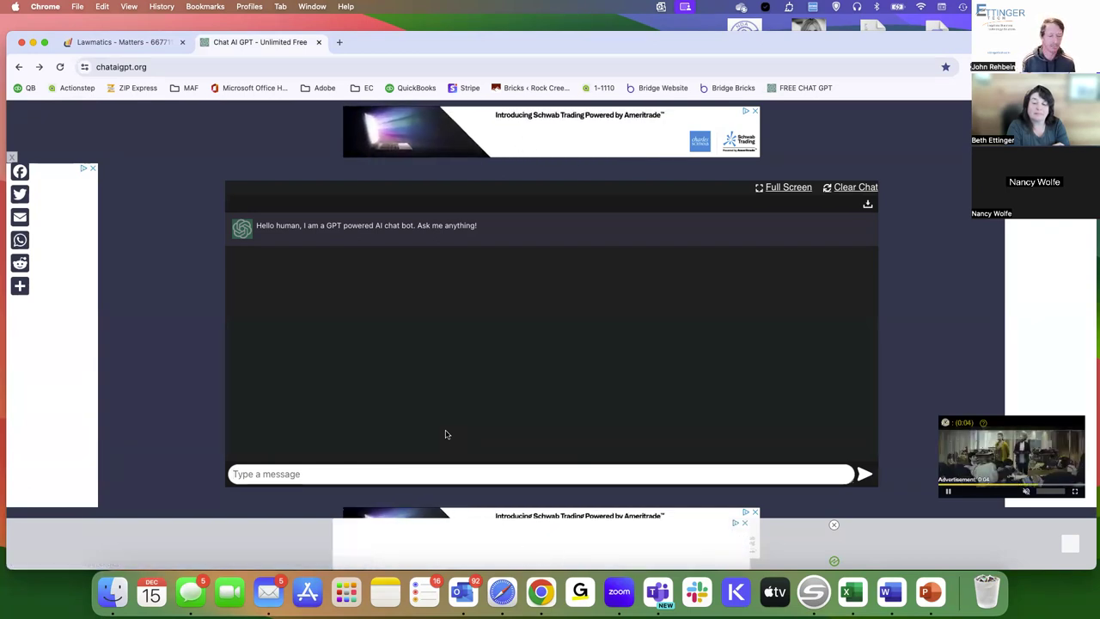
# Start a prompt asking for an email that tells the recipient, by first name, "there is a mouse in her house that needs to leave.".
pyautogui.write('Write an email ')
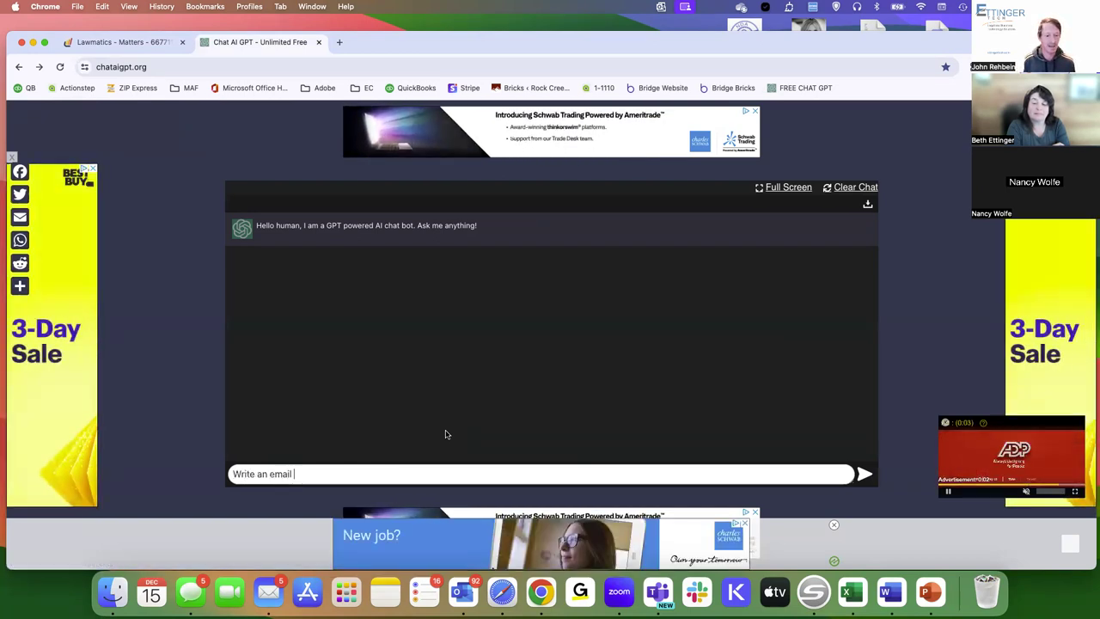
pyautogui.write('to Beth that t')
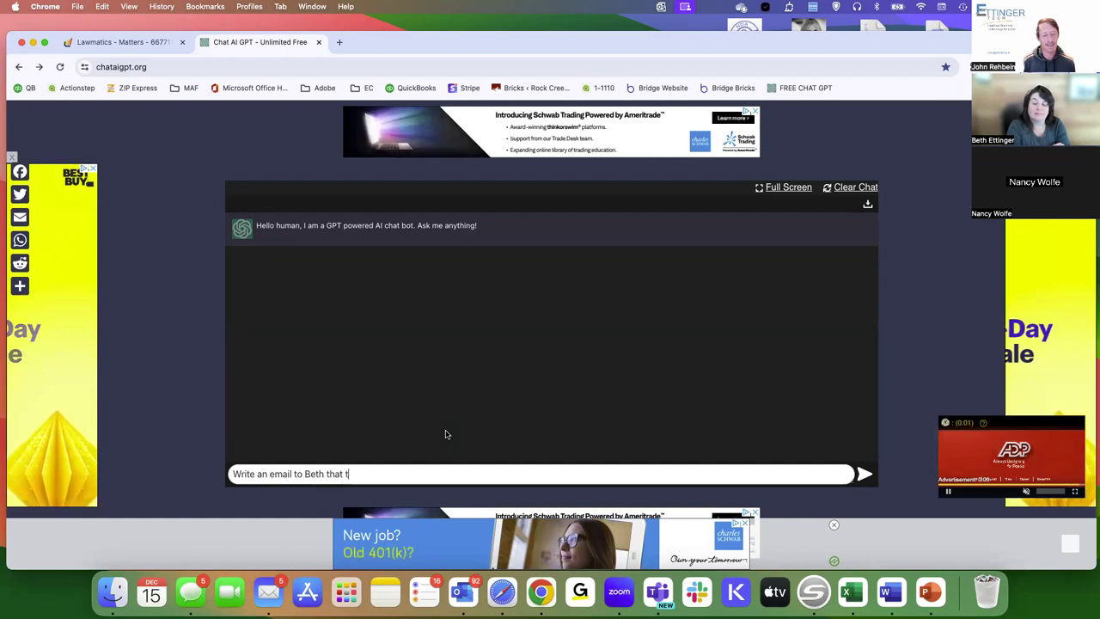
pyautogui.write('here is a mouse ')
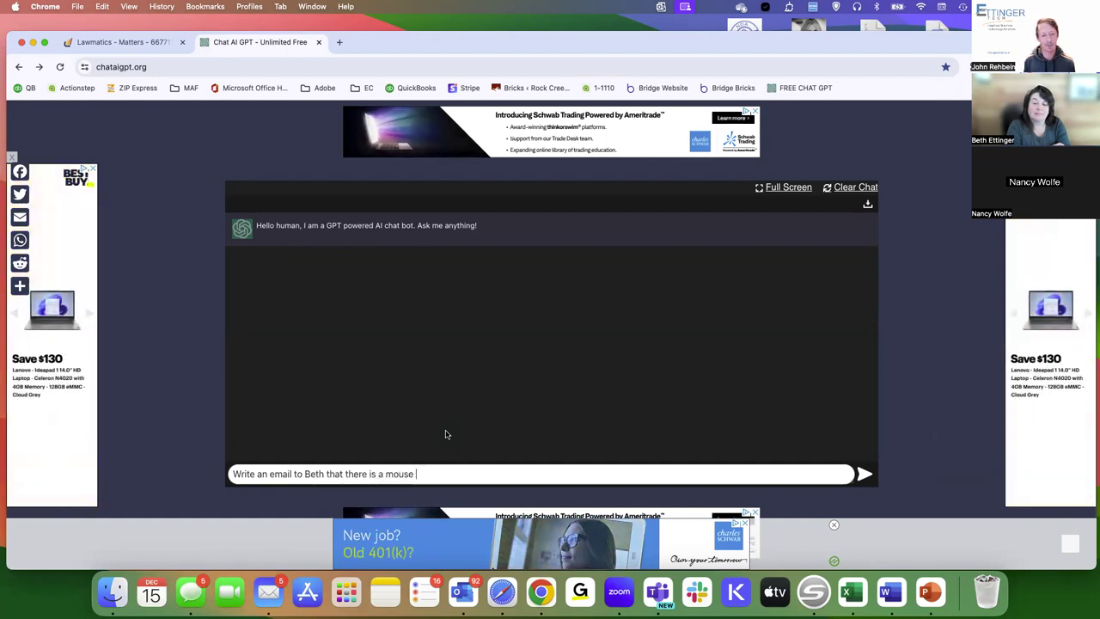
pyautogui.write('in her house that ')
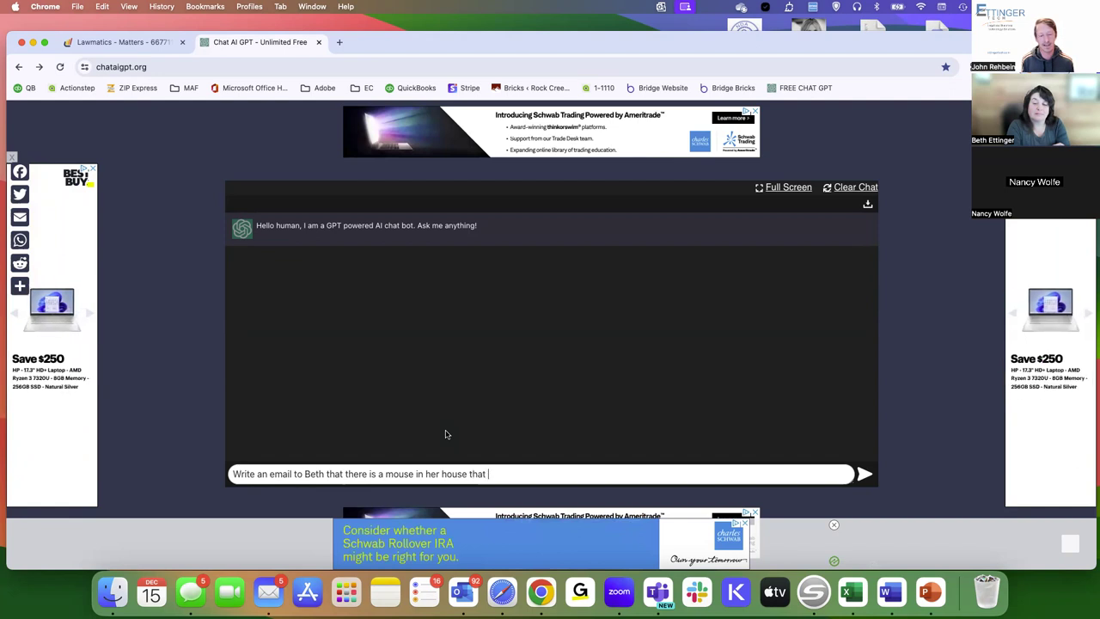
pyautogui.write('needs to leave.  Ma')
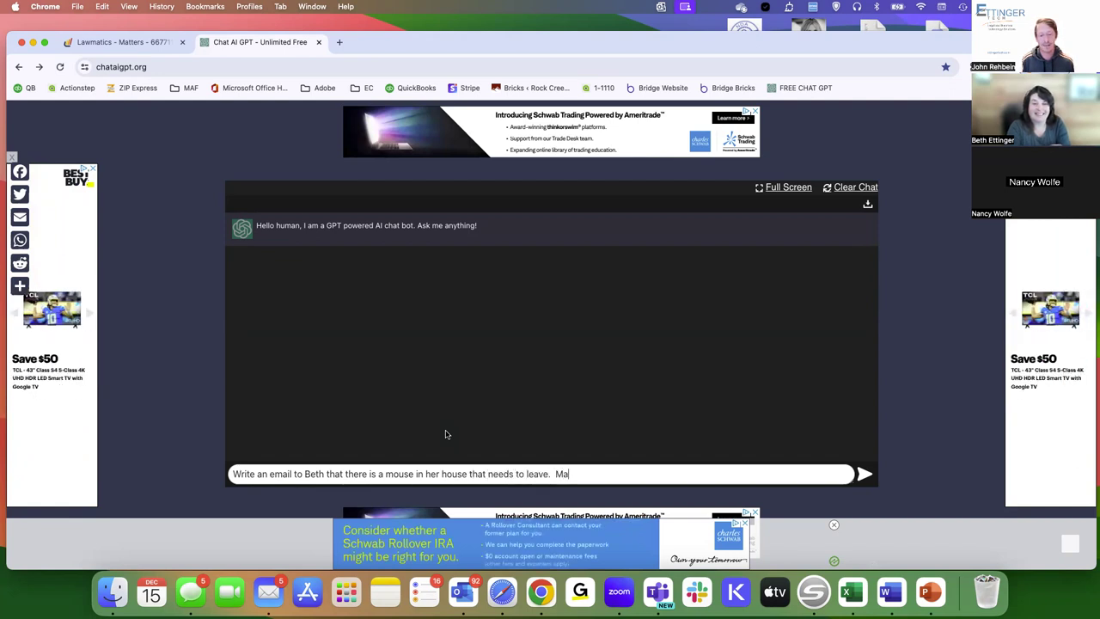
# Complete the prompt with "Make it urgent. Call to action is call someone to get it out." and submit it.
pyautogui.write('ke it urgent.  Ca')
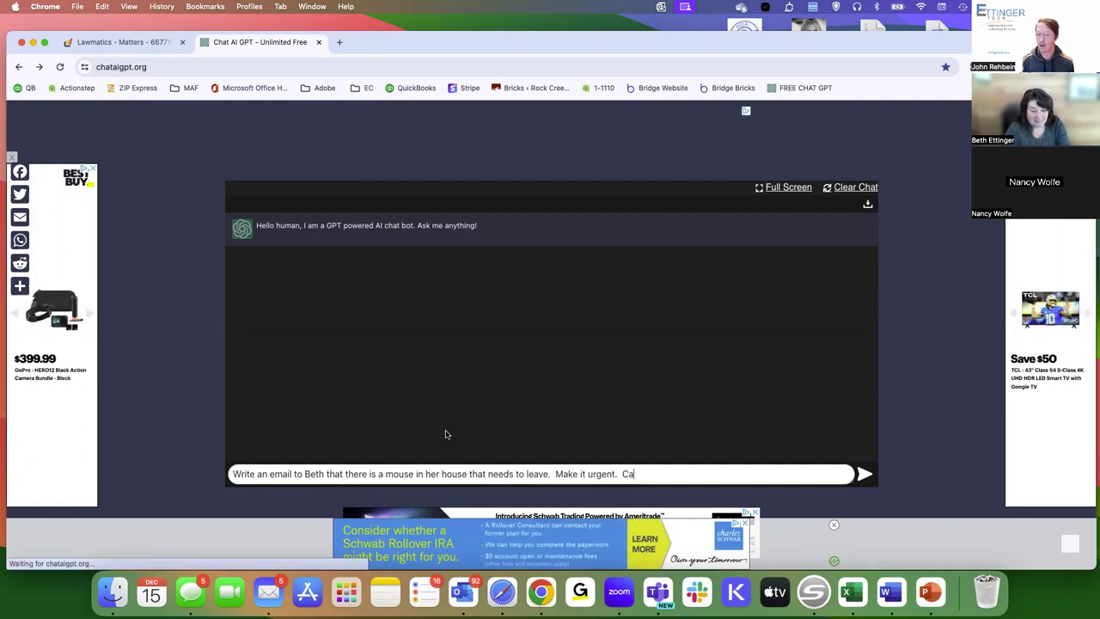
pyautogui.write('ll to action is cal')
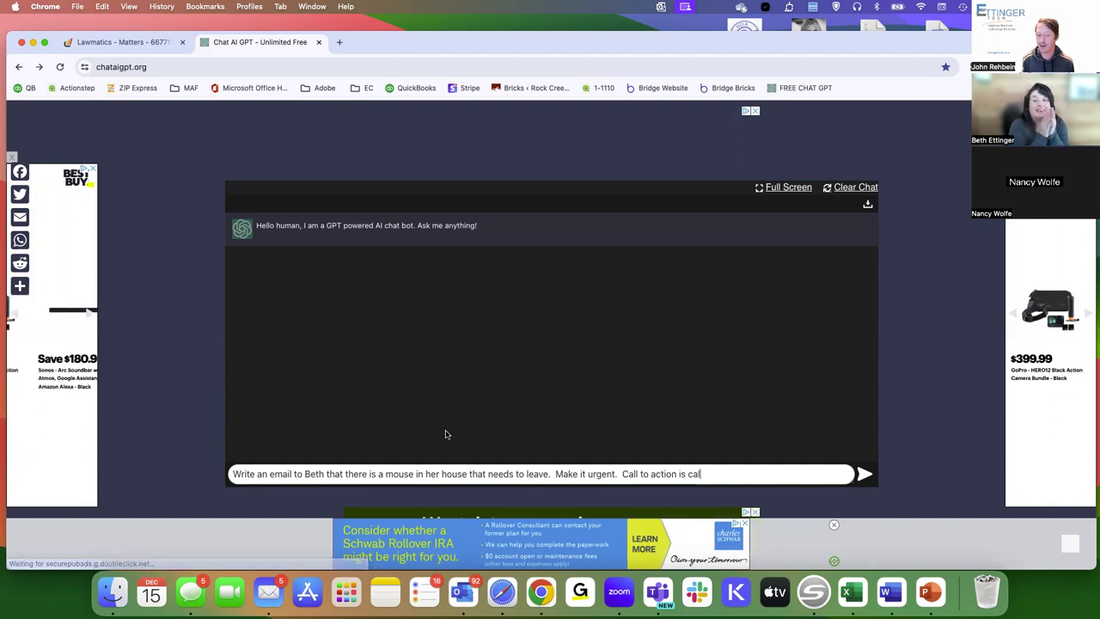
pyautogui.write('l someone to get it out.  Ma')
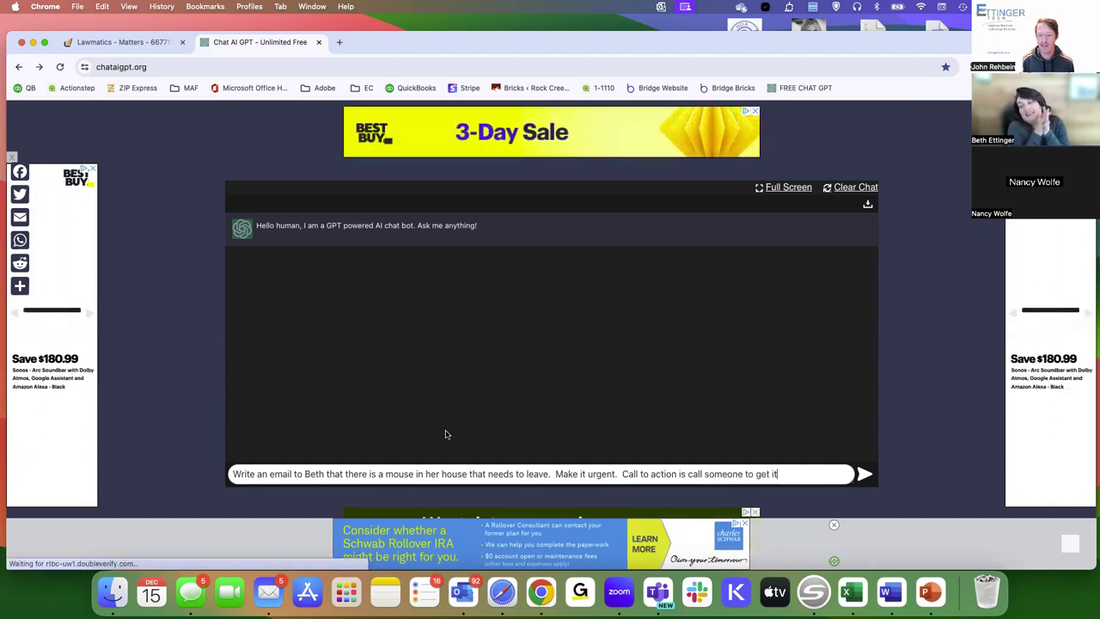
pyautogui.press('BackSpace')
pyautogui.press('BackSpace')
pyautogui.press('Return')
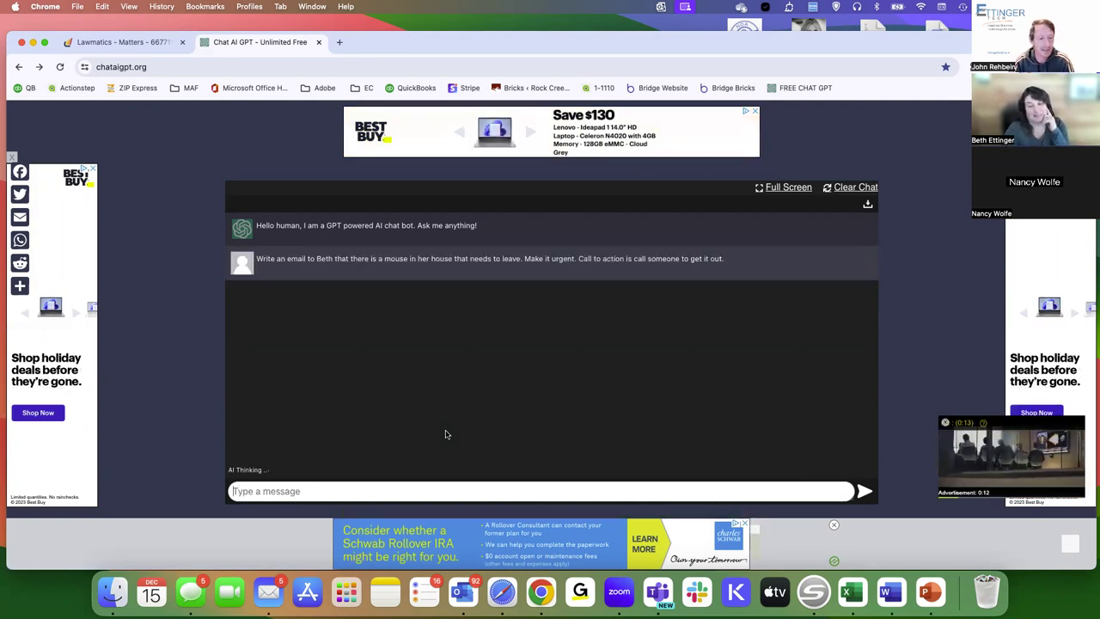